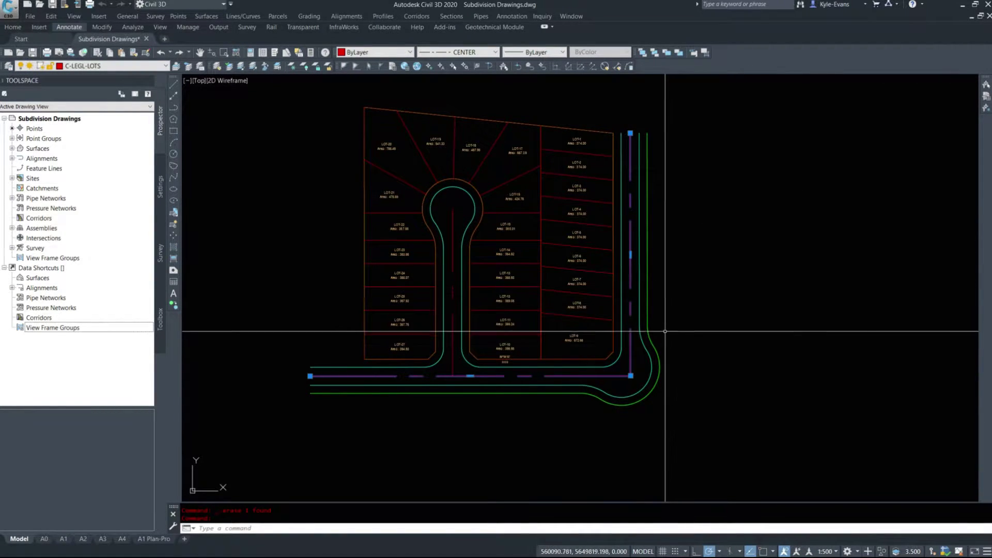
# - Delete the L-shaped centerline polyline that runs along the bottom road and the right-hand road
pyautogui.moveTo(629, 334); pyautogui.dragTo(643, 331, button='middle')
pyautogui.press('Escape')
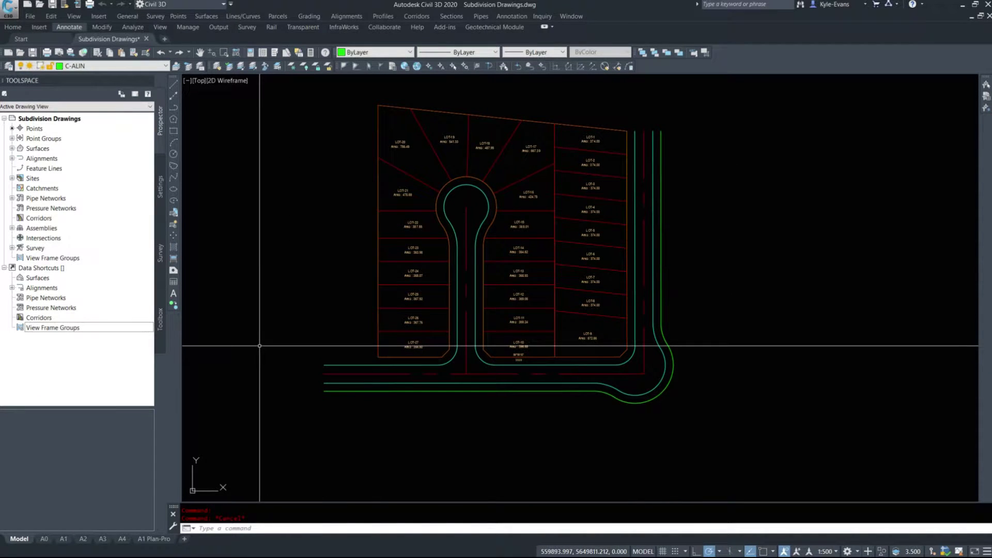
pyautogui.scroll(3, 472, 358)
pyautogui.scroll(-4, 641, 238)
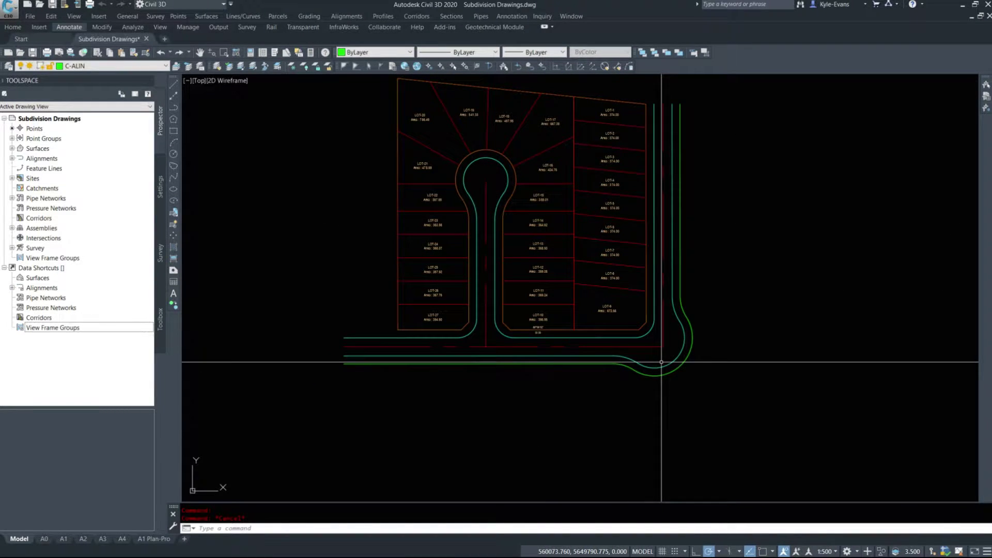
pyautogui.click(665, 172)
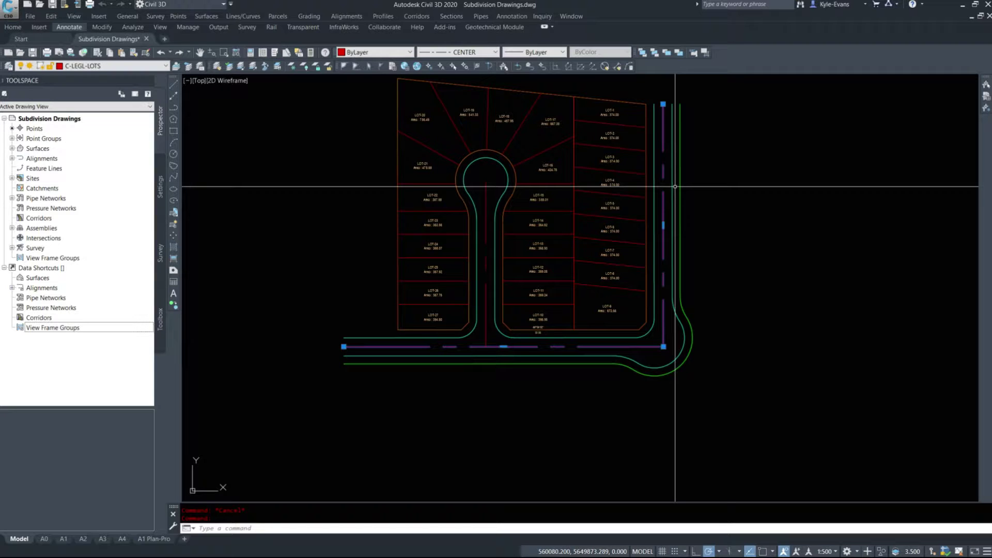
pyautogui.press('Delete')
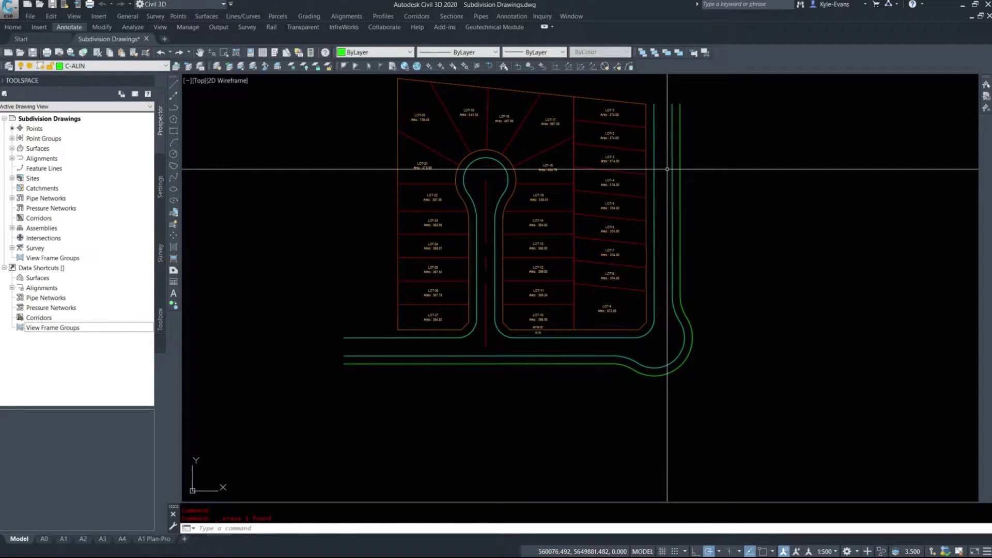
# - Offset the two curb polylines on either side of the cul-de-sac entrance toward the middle of the main road
pyautogui.write('offset')
pyautogui.press('Return')
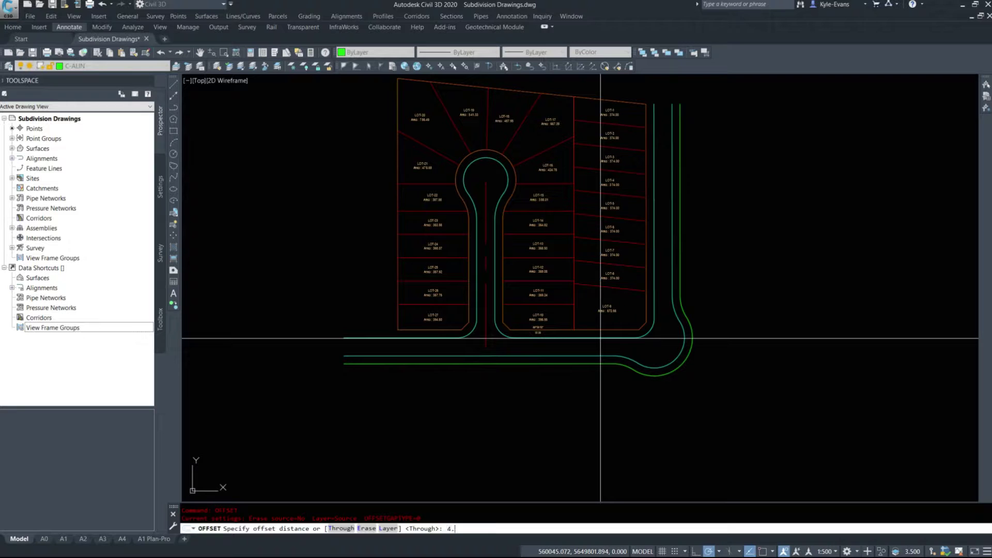
pyautogui.press('Return')
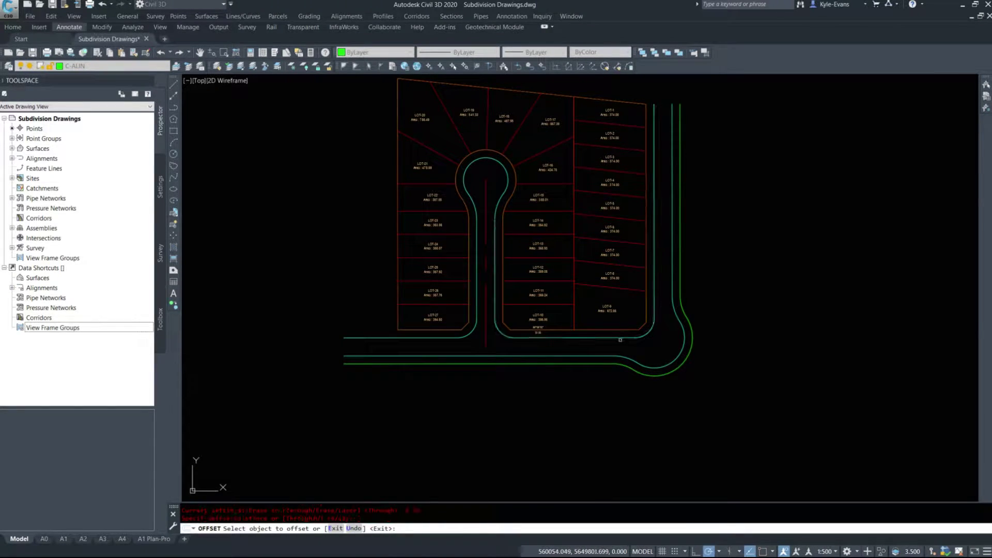
pyautogui.click(631, 338)
pyautogui.click(485, 336)
pyautogui.click(436, 338)
pyautogui.click(454, 347)
pyautogui.press('Escape')
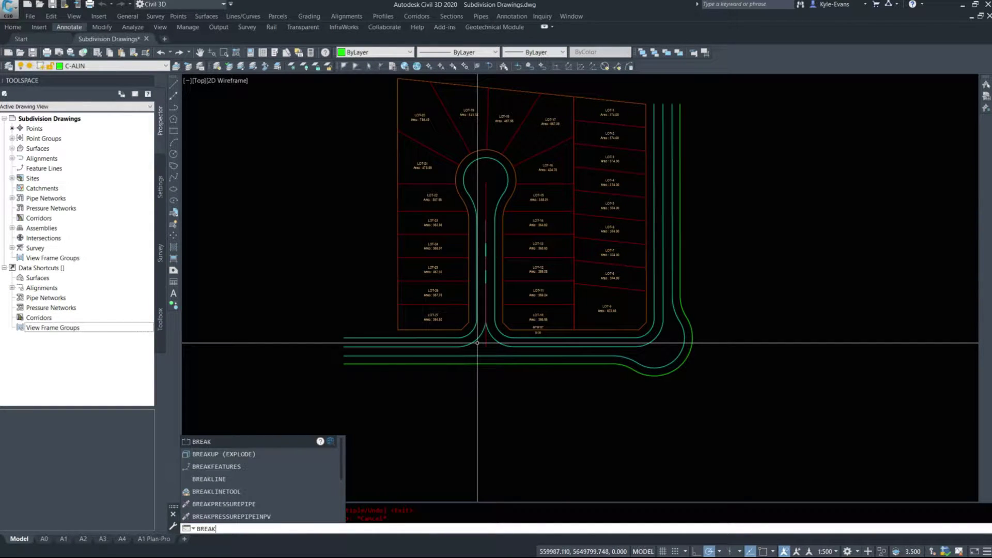
# - Break both offset polylines at the cul-de-sac entrance, separating their straight main-road parts from the curved returns
pyautogui.press('Return')
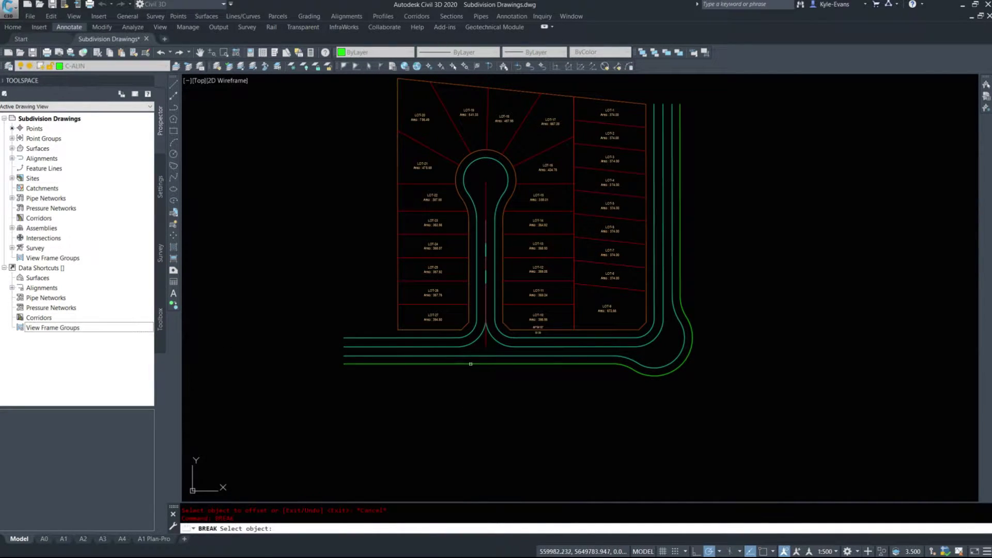
pyautogui.scroll(4, 471, 364)
pyautogui.click(445, 335)
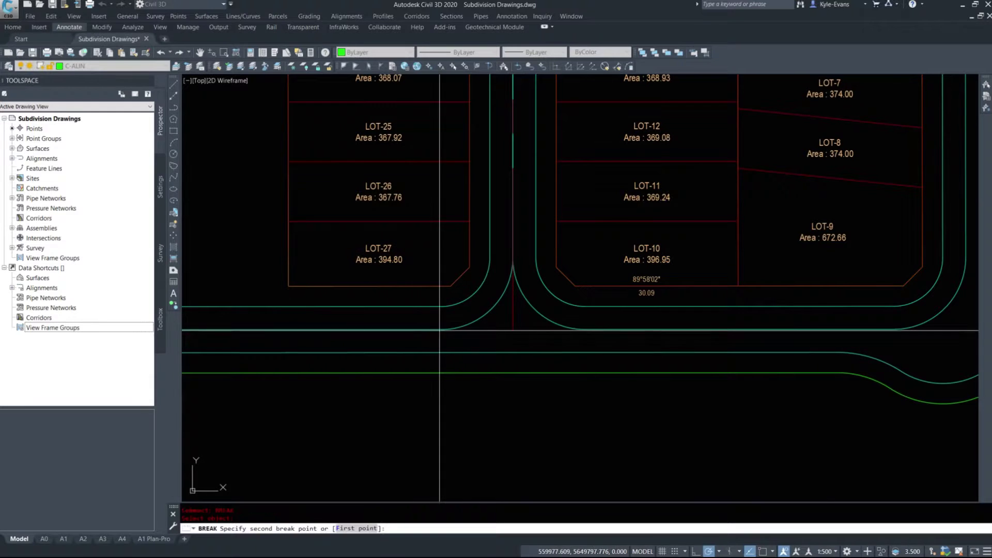
pyautogui.click(588, 334)
pyautogui.press('Return')
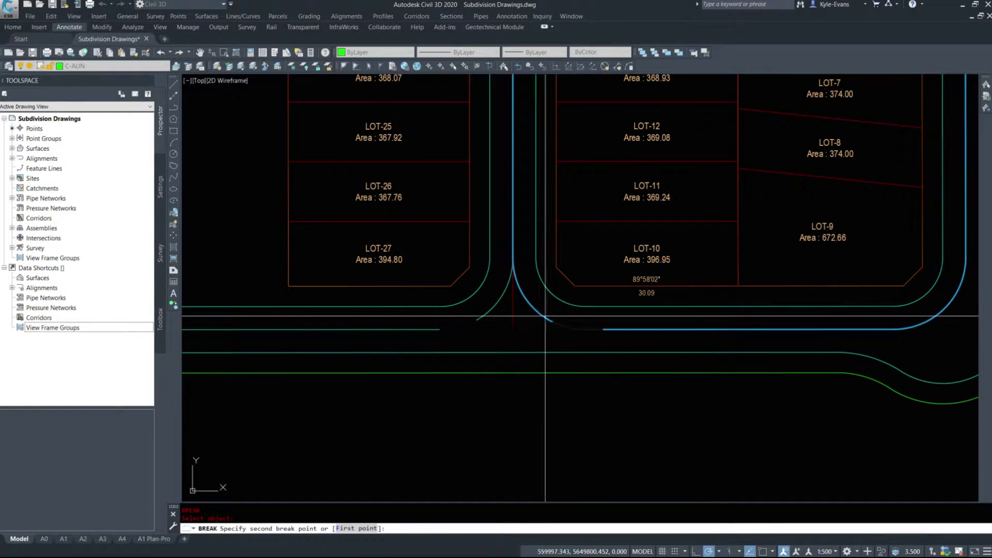
pyautogui.press('Escape')
pyautogui.press('Escape')
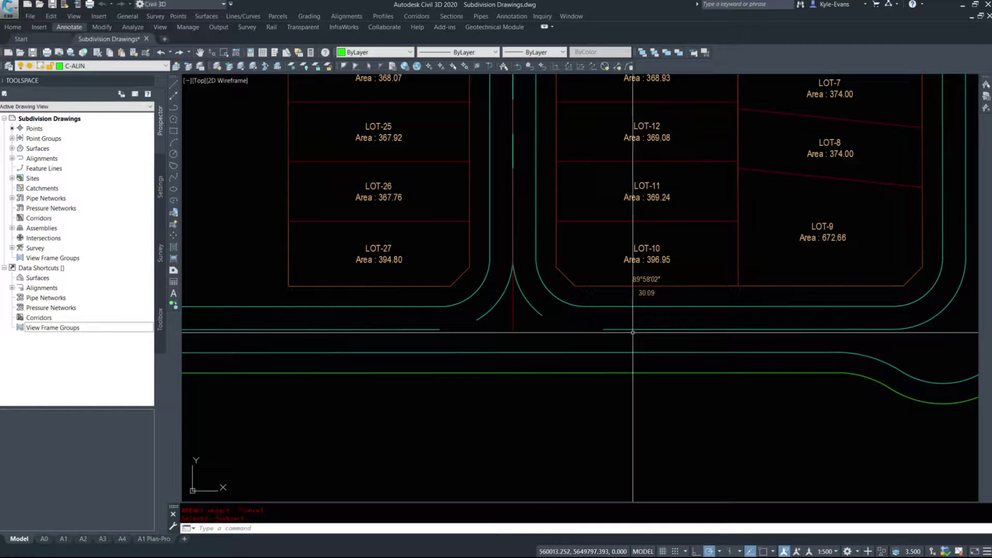
# - Try to stretch the broken end of the eastern offset line westward across the cul-de-sac intersection
pyautogui.write('stretch')
pyautogui.press('Return')
pyautogui.click(646, 339)
pyautogui.click(600, 319)
pyautogui.press('Return')
pyautogui.click(603, 329)
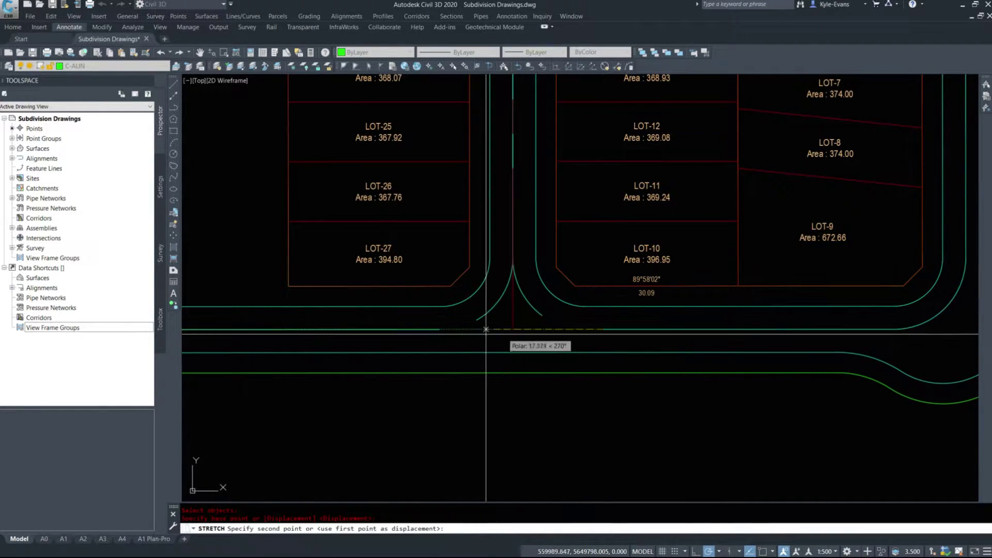
pyautogui.moveTo(302, 335); pyautogui.dragTo(665, 327, button='middle')
pyautogui.press('Escape')
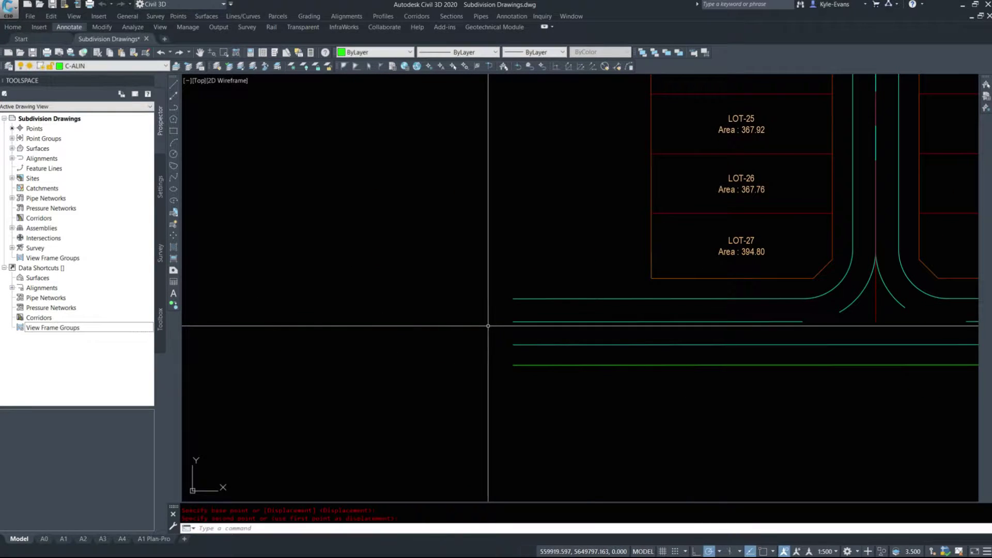
# - Stretch the broken end of the eastern offset line westward over the western line, just past the road's west end
pyautogui.moveTo(722, 366); pyautogui.dragTo(485, 343, button='middle')
pyautogui.press('Return')
pyautogui.click(749, 308)
pyautogui.click(716, 293)
pyautogui.press('Return')
pyautogui.click(748, 308)
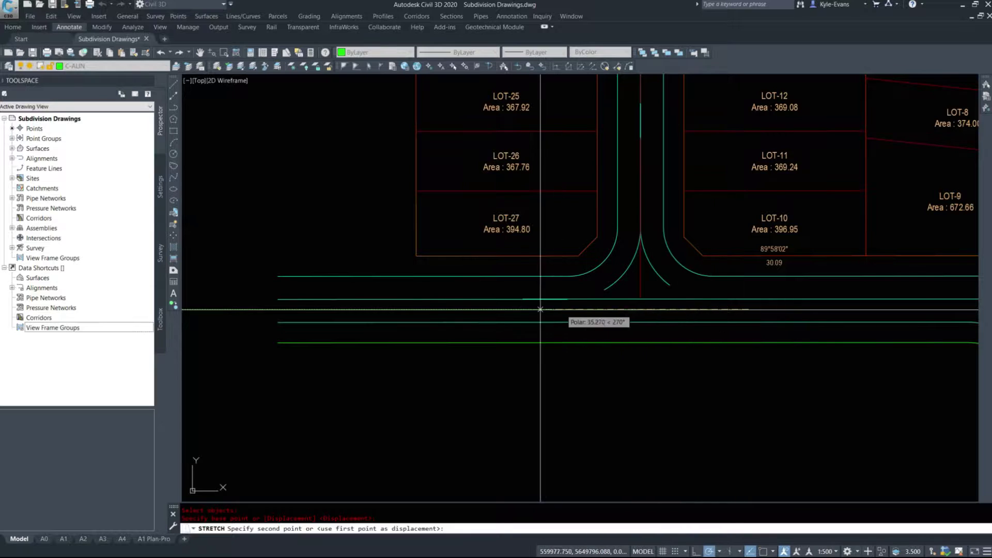
pyautogui.press('Escape')
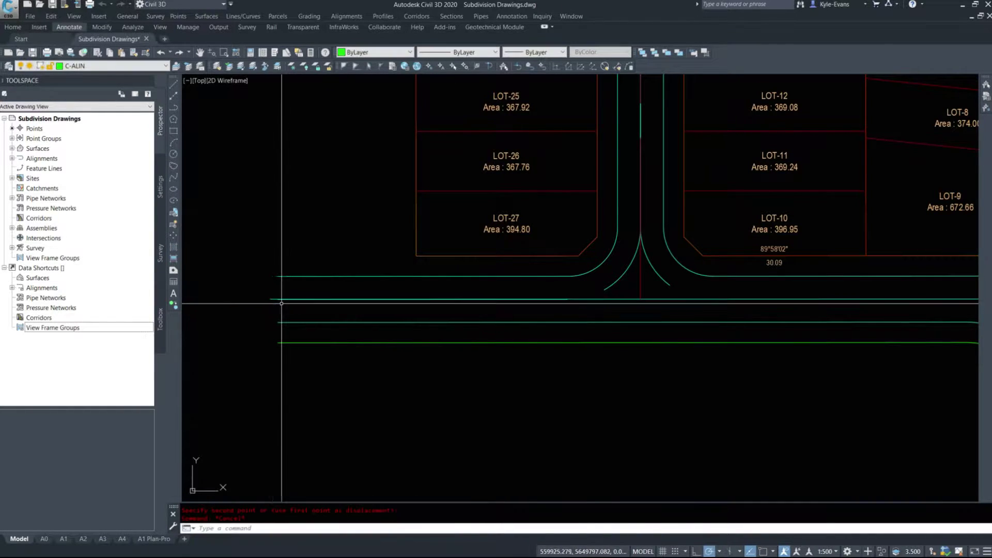
# - Move the west end of the eastern offset line onto the lower endpoint of the cul-de-sac centerline
pyautogui.scroll(5, 290, 303)
pyautogui.scroll(6, 356, 334)
pyautogui.scroll(-8, 532, 228)
pyautogui.moveTo(523, 239); pyautogui.dragTo(227, 303, button='middle')
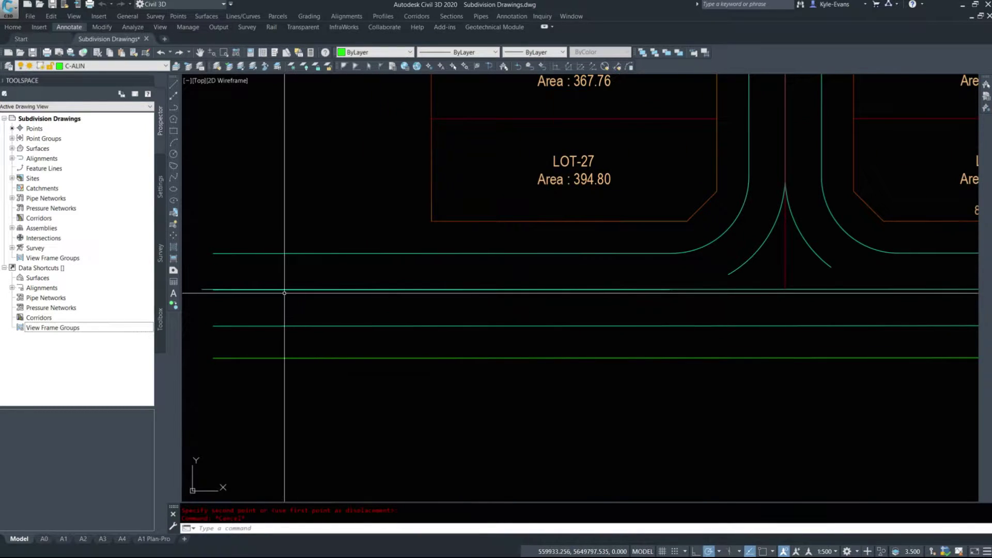
pyautogui.scroll(-2, 274, 298)
pyautogui.click(239, 282)
pyautogui.click(635, 306)
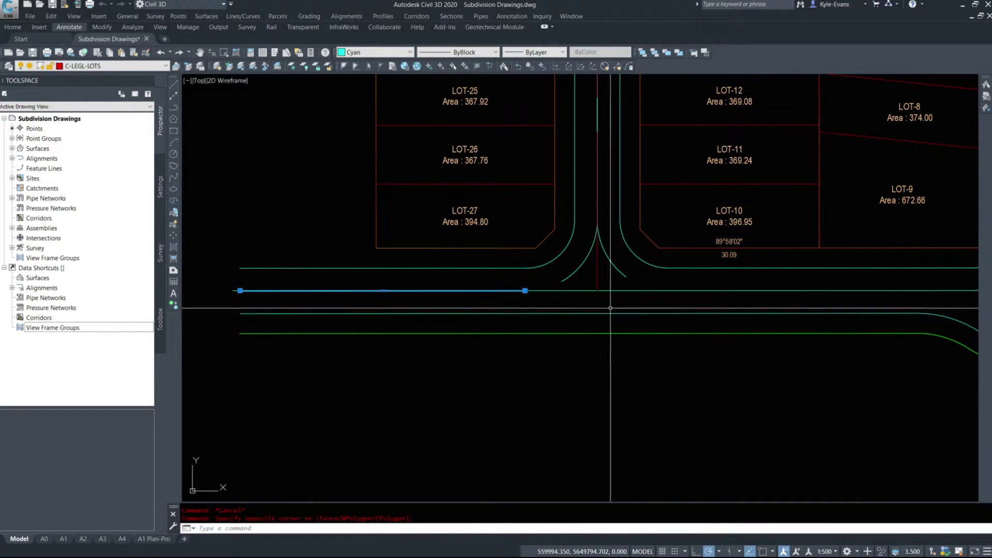
pyautogui.press('Escape')
pyautogui.click(555, 289)
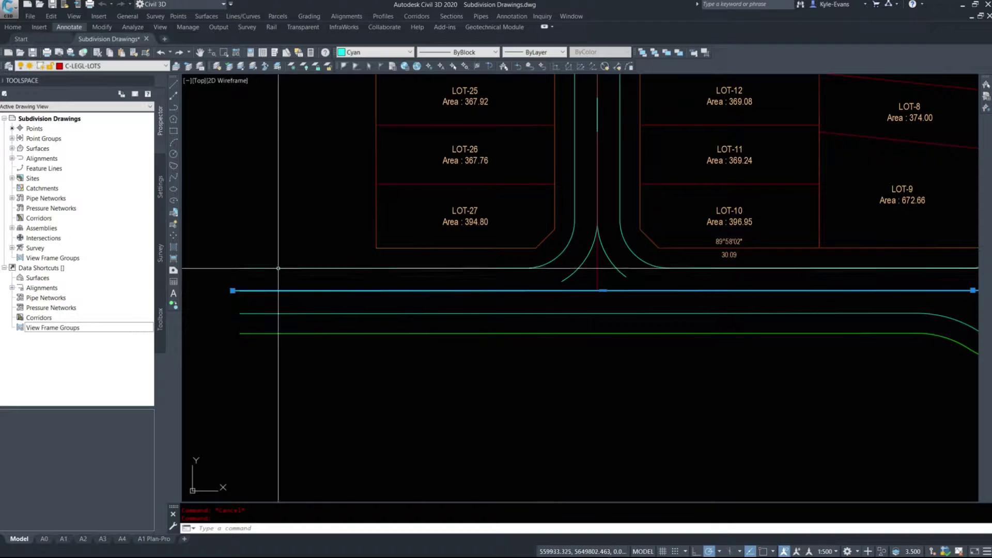
pyautogui.click(233, 291)
pyautogui.keyDown('shift'); pyautogui.rightClick(734, 287); pyautogui.keyUp('shift')
pyautogui.click(763, 349)
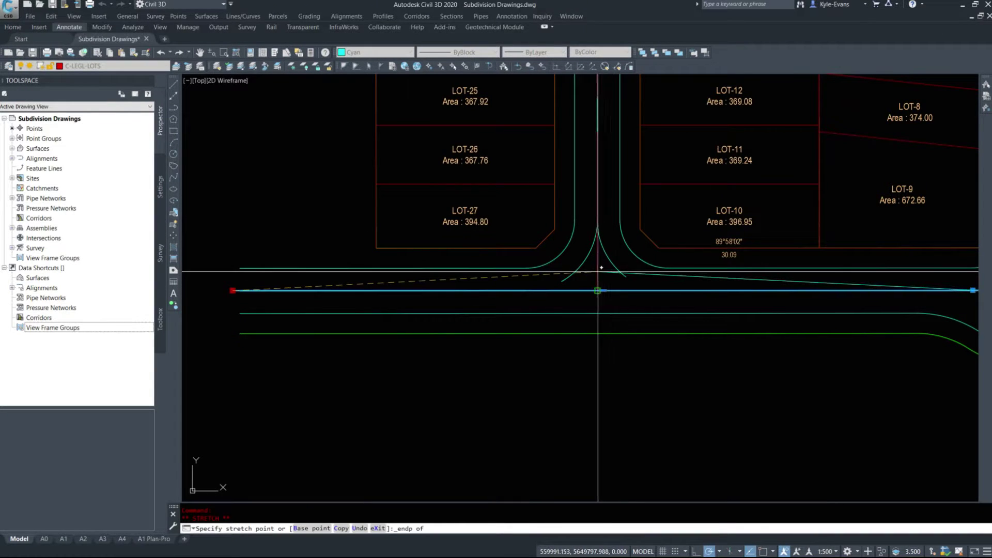
pyautogui.click(587, 288)
# - Extend the east end of the western offset line to the lower endpoint of the cul-de-sac centerline
pyautogui.click(520, 291)
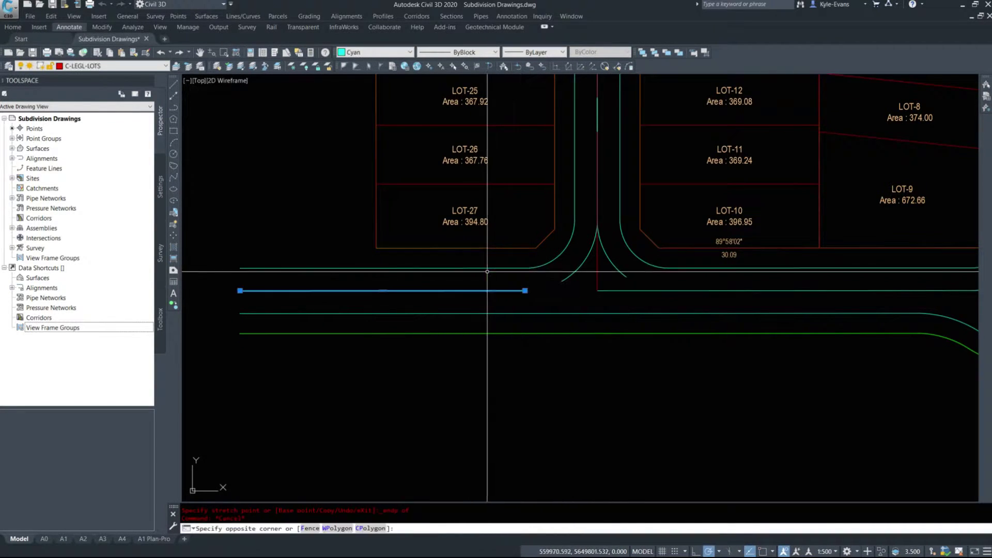
pyautogui.click(524, 290)
pyautogui.click(597, 290)
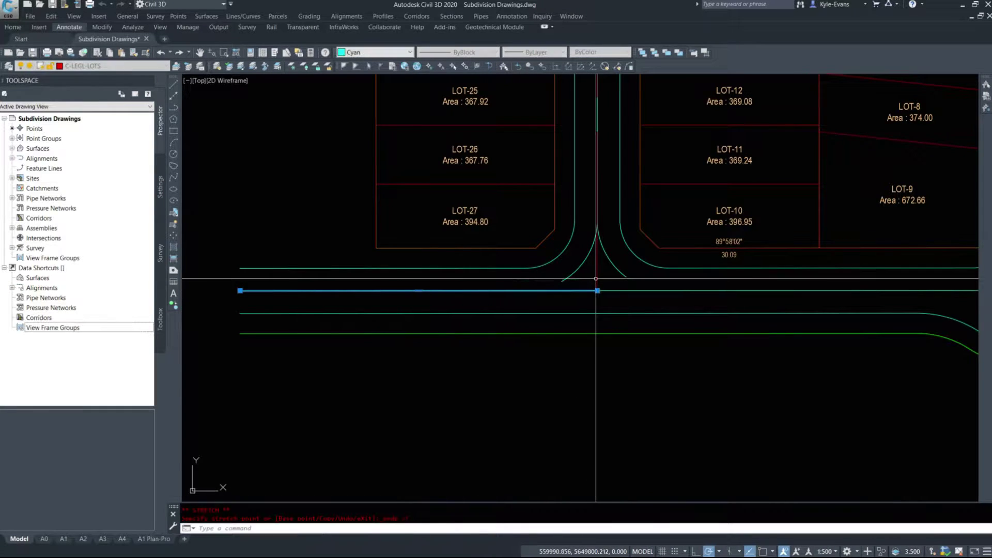
pyautogui.press('Escape')
# - Delete the two leftover curved offset pieces at the cul-de-sac entrance
pyautogui.click(620, 272)
pyautogui.click(603, 220)
pyautogui.click(591, 215)
pyautogui.click(580, 271)
pyautogui.press('Delete')
pyautogui.scroll(-5, 587, 288)
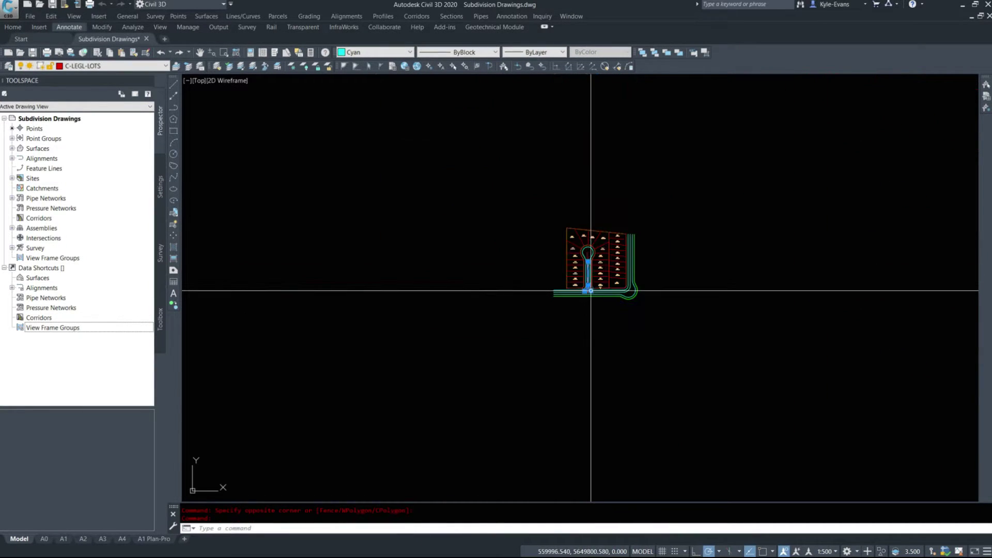
# - Join the western and eastern main-road offset lines into one continuous polyline
pyautogui.scroll(4, 583, 395)
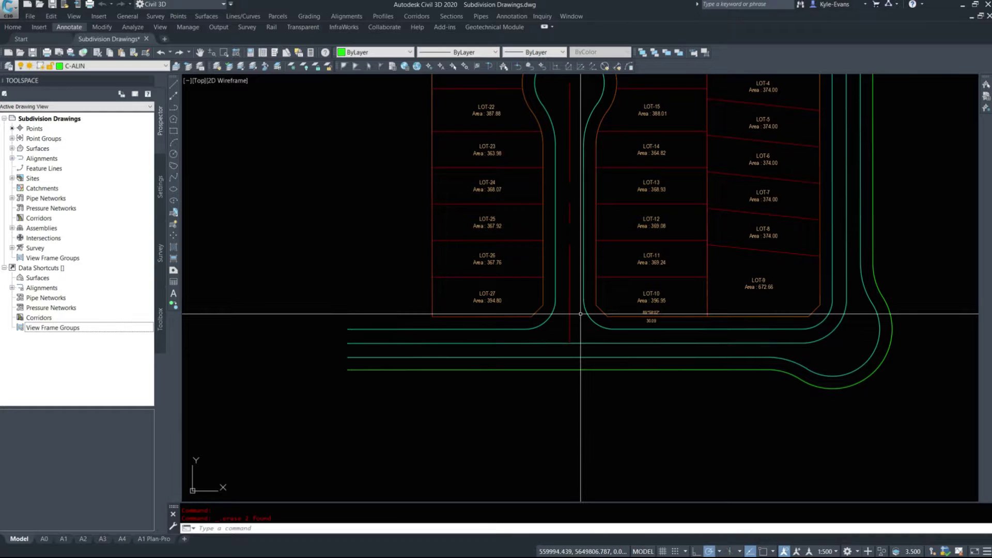
pyautogui.write('joi')
pyautogui.press('Return')
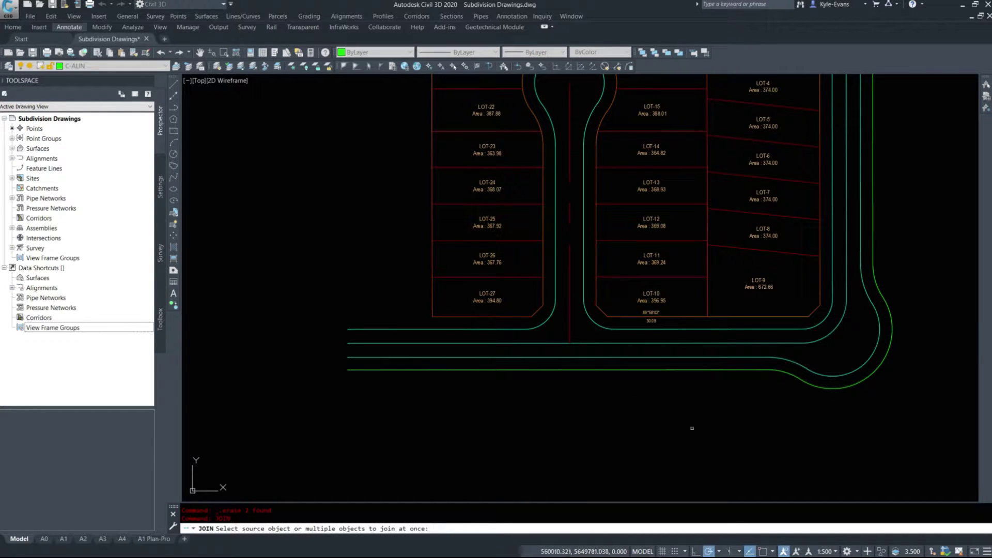
pyautogui.click(605, 343)
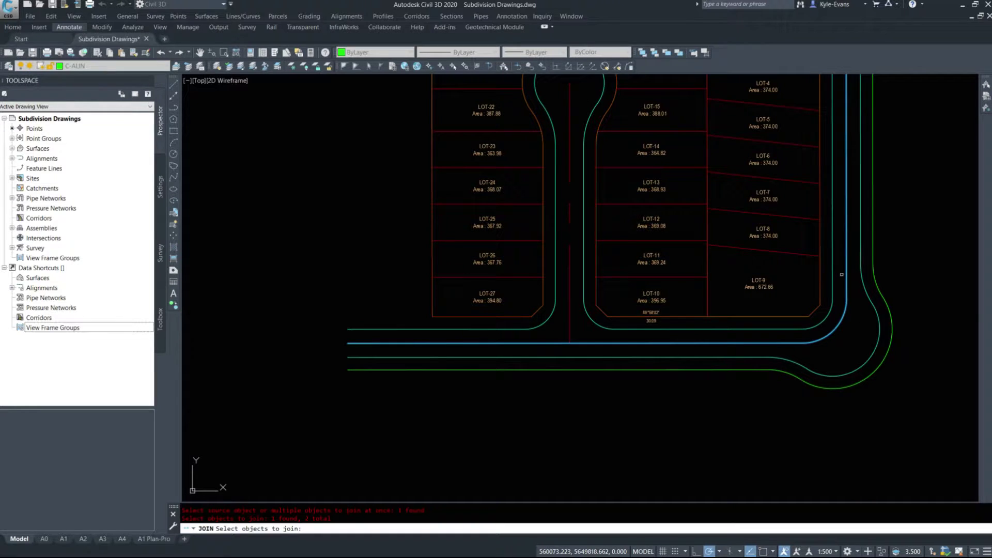
pyautogui.press('Return')
pyautogui.scroll(2, 839, 321)
pyautogui.press('Escape')
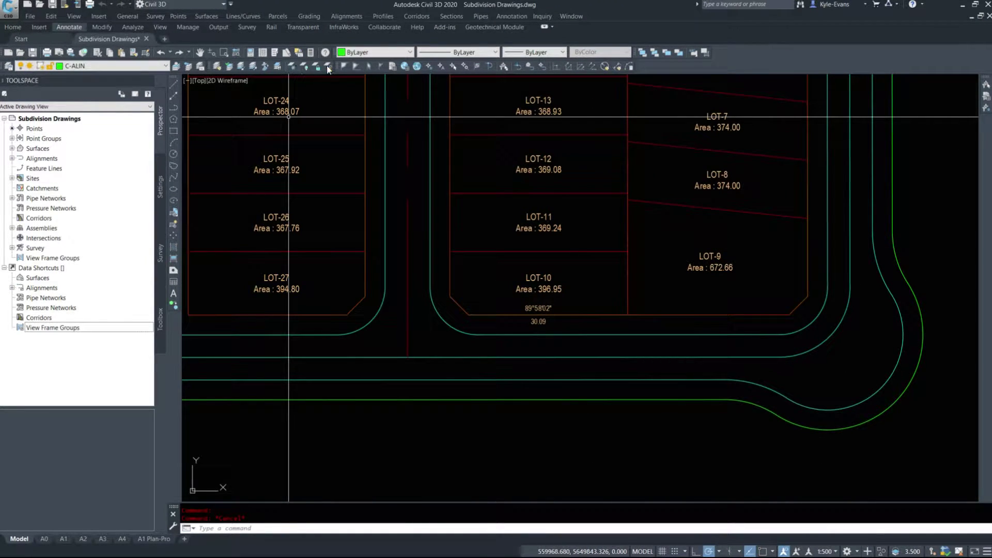
# - Match the properties of the cul-de-sac centerline onto the joined main-road line
pyautogui.click(133, 50)
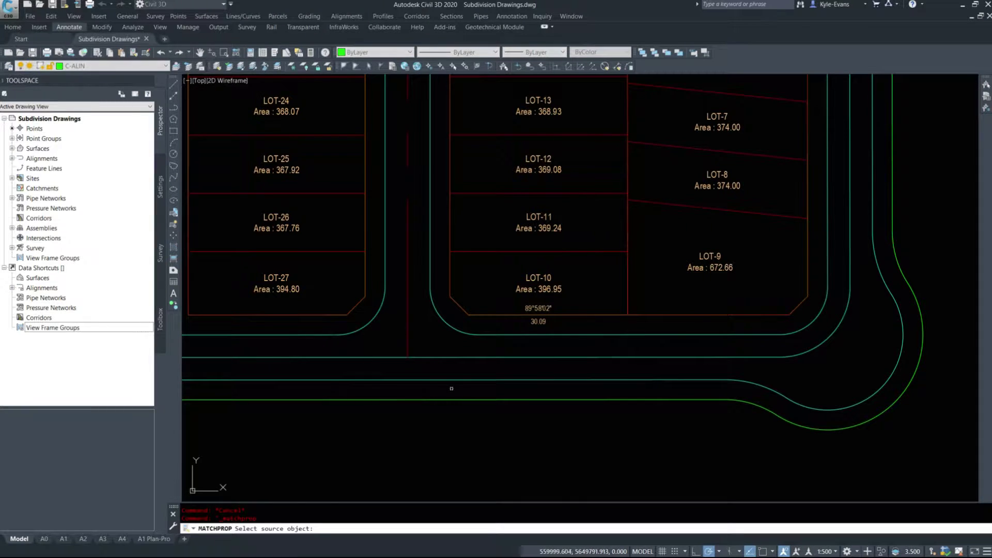
pyautogui.click(407, 333)
pyautogui.press('Escape')
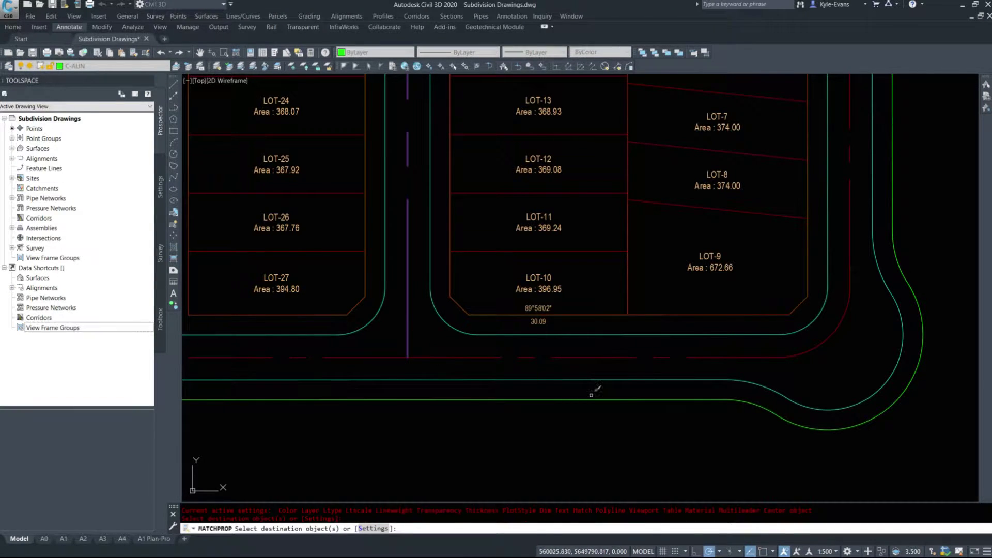
pyautogui.scroll(-4, 669, 401)
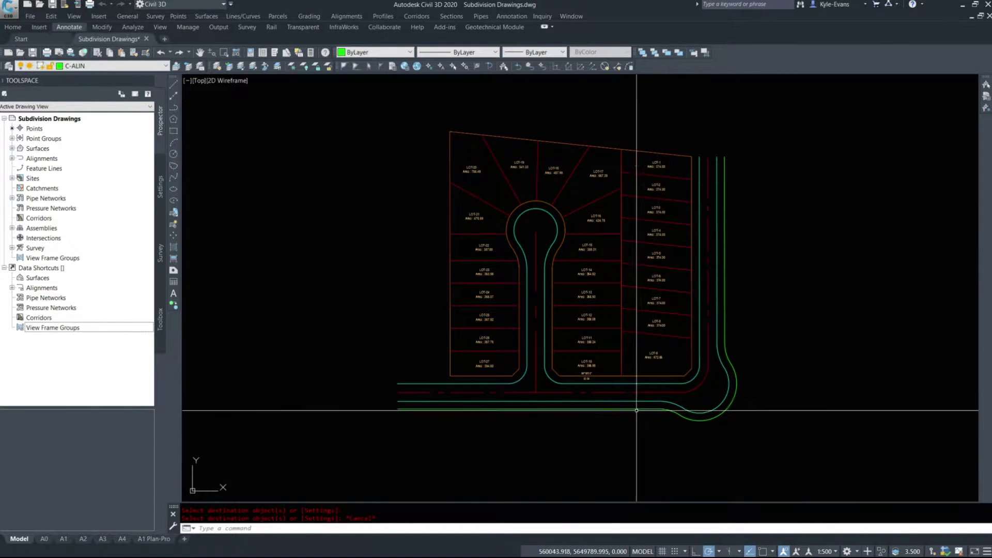
# - Examine where the main-road and cul-de-sac centerlines meet, then inspect the rest of the road layout up to the cul-de-sac
pyautogui.scroll(3, 542, 372)
pyautogui.click(532, 380)
pyautogui.click(538, 390)
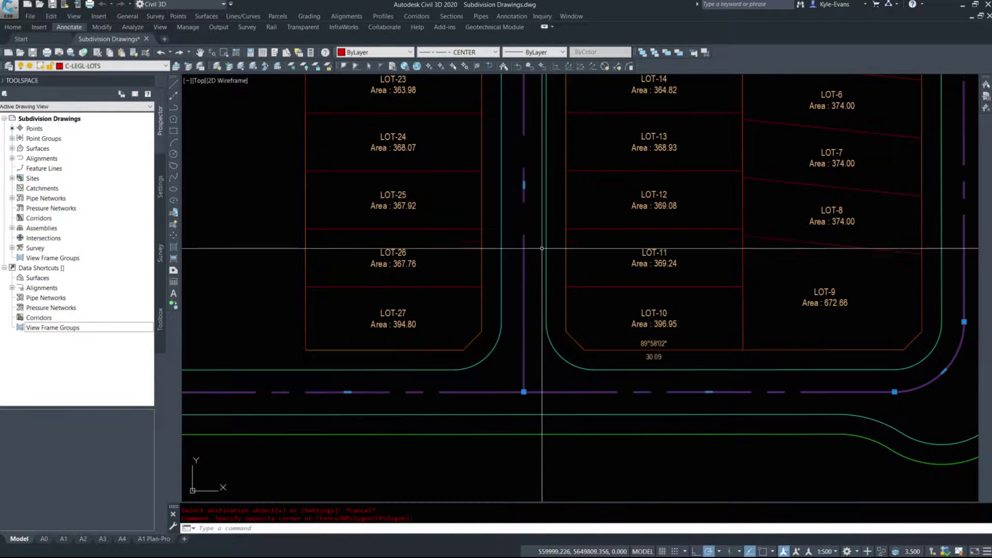
pyautogui.scroll(-3, 536, 227)
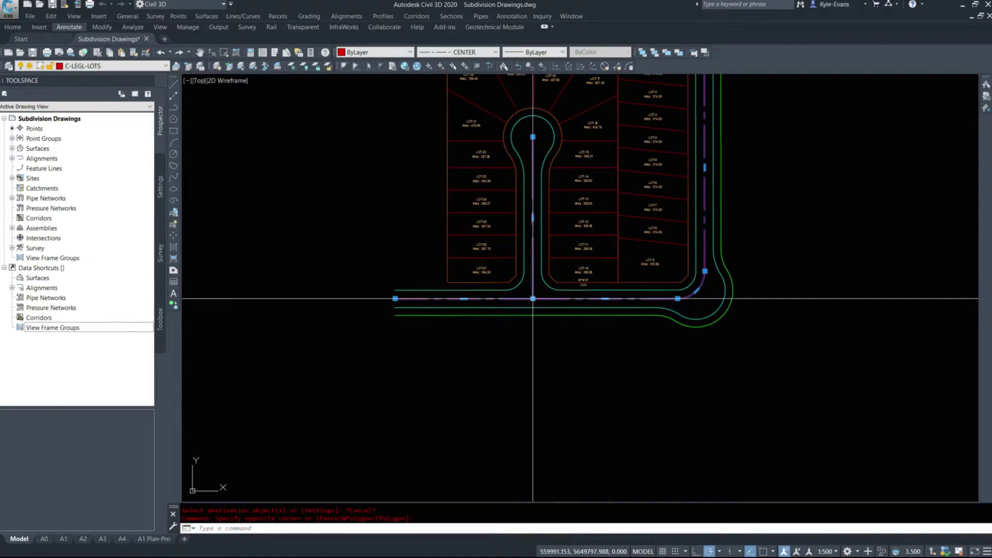
pyautogui.press('Escape')
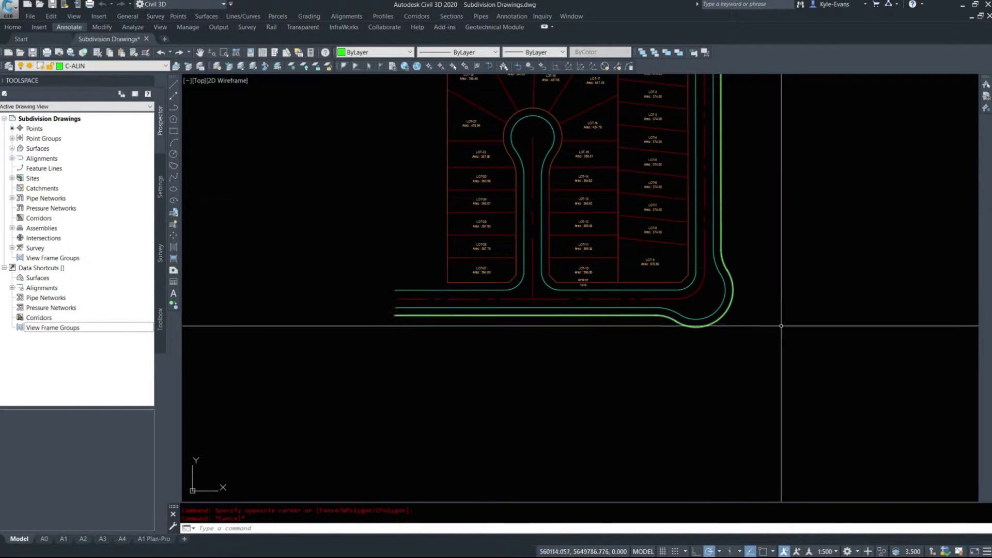
pyautogui.scroll(2, 649, 304)
pyautogui.moveTo(649, 305)
pyautogui.mouseDown()
pyautogui.moveTo(714, 329)
pyautogui.moveTo(764, 327)
pyautogui.moveTo(762, 210)
pyautogui.mouseUp()
pyautogui.moveTo(625, 206); pyautogui.dragTo(648, 312, button='middle')
pyautogui.moveTo(468, 209)
pyautogui.mouseDown()
pyautogui.moveTo(472, 195)
pyautogui.moveTo(444, 149)
pyautogui.moveTo(502, 116)
pyautogui.moveTo(500, 173)
pyautogui.moveTo(496, 164)
pyautogui.mouseUp()
pyautogui.press('Escape')
# - Draw a temporary polyline from the center of the cul-de-sac bulb's arc and compare its start with the upper end of the centerline
pyautogui.scroll(4, 495, 129)
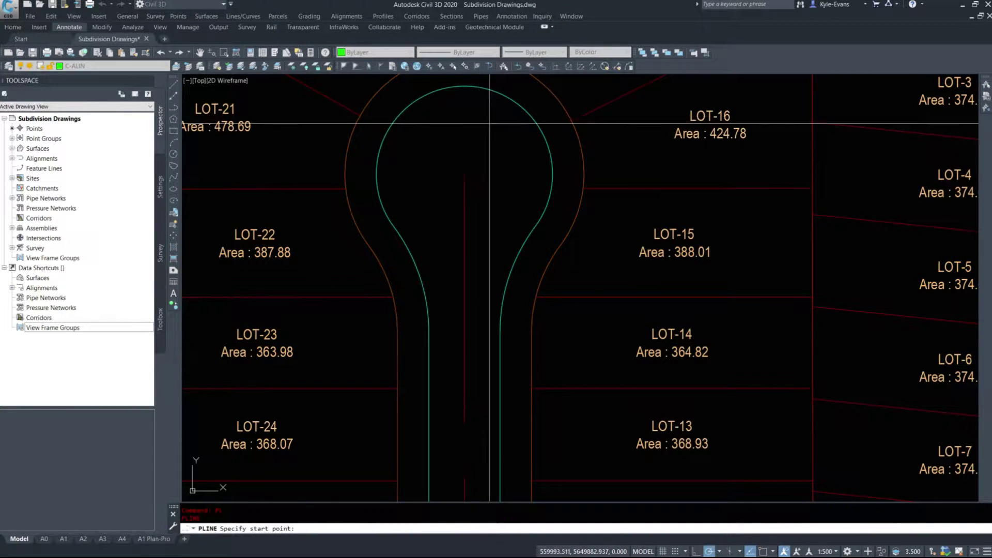
pyautogui.keyDown('shift'); pyautogui.rightClick(517, 252); pyautogui.keyUp('shift')
pyautogui.click(548, 357)
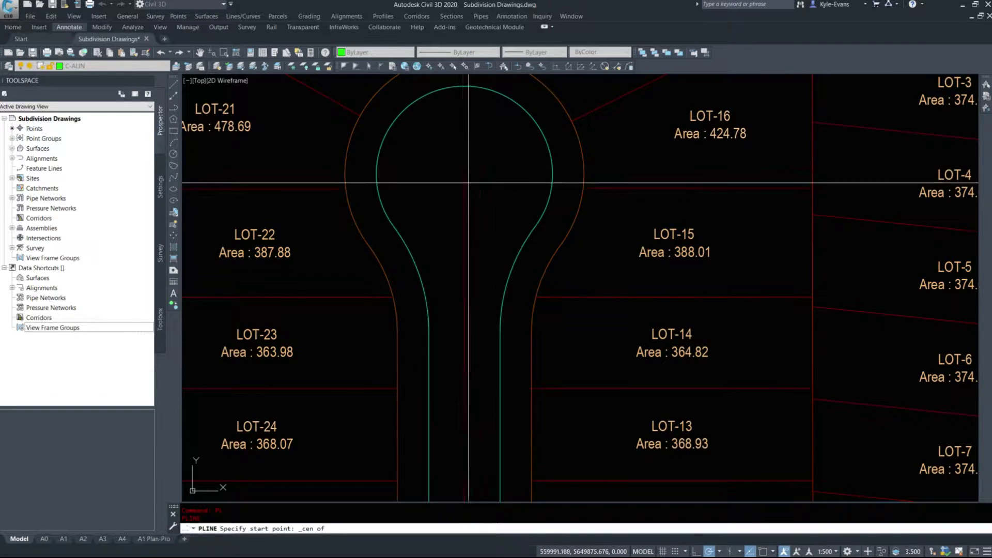
pyautogui.click(518, 104)
pyautogui.scroll(6, 467, 166)
pyautogui.scroll(5, 421, 269)
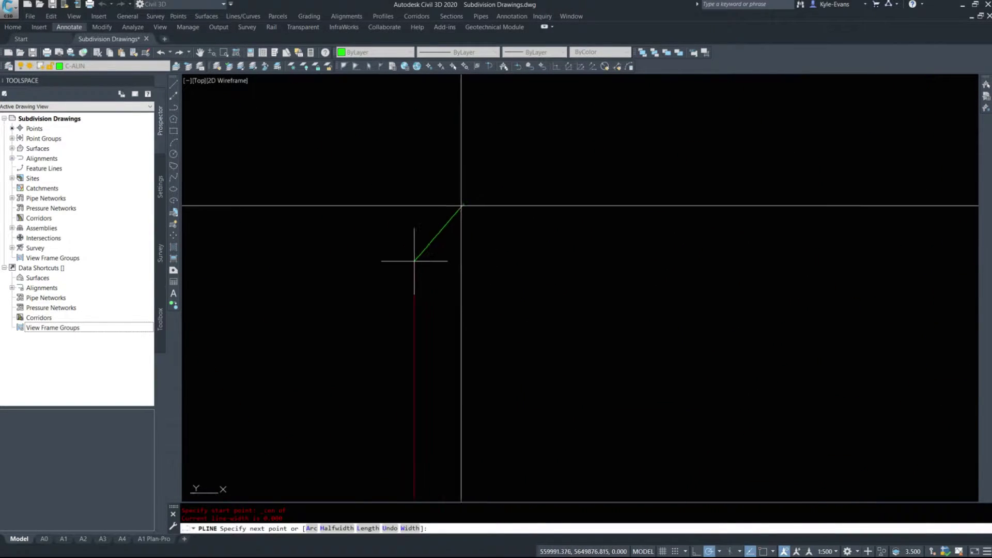
pyautogui.press('Escape')
pyautogui.scroll(5, 427, 272)
pyautogui.scroll(6, 532, 188)
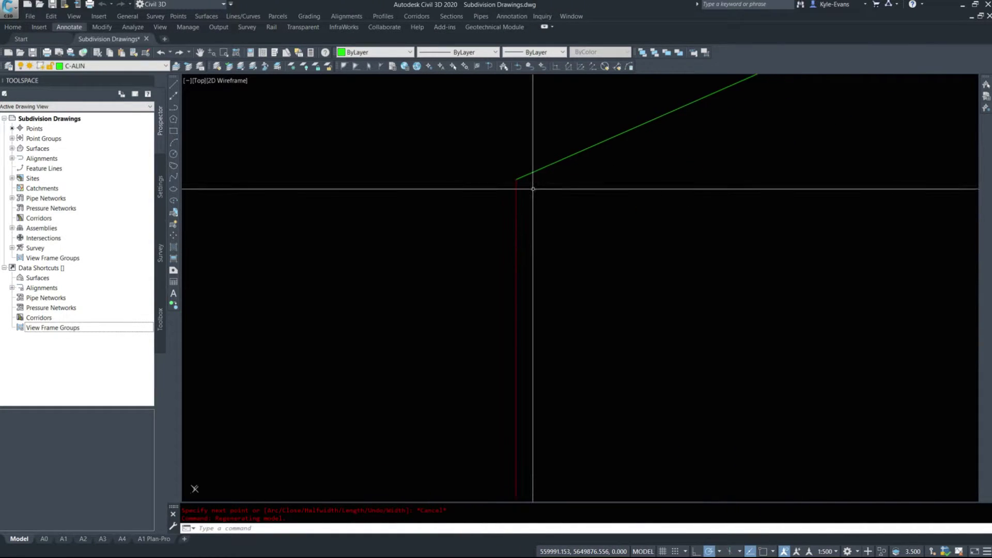
pyautogui.scroll(6, 501, 290)
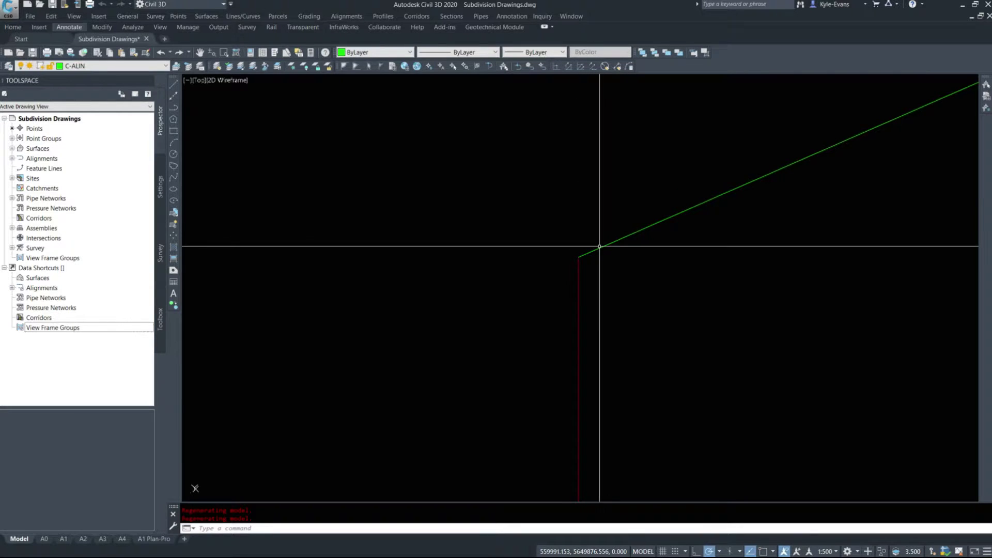
# - Delete the temporary check polyline at the center of the cul-de-sac bulb
pyautogui.write('ze')
pyautogui.press('Return')
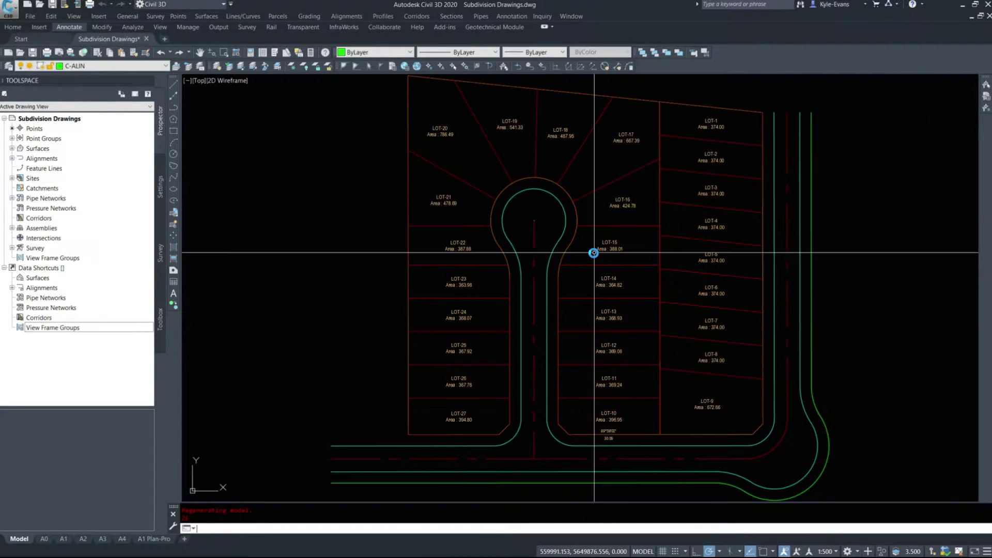
pyautogui.scroll(4, 528, 232)
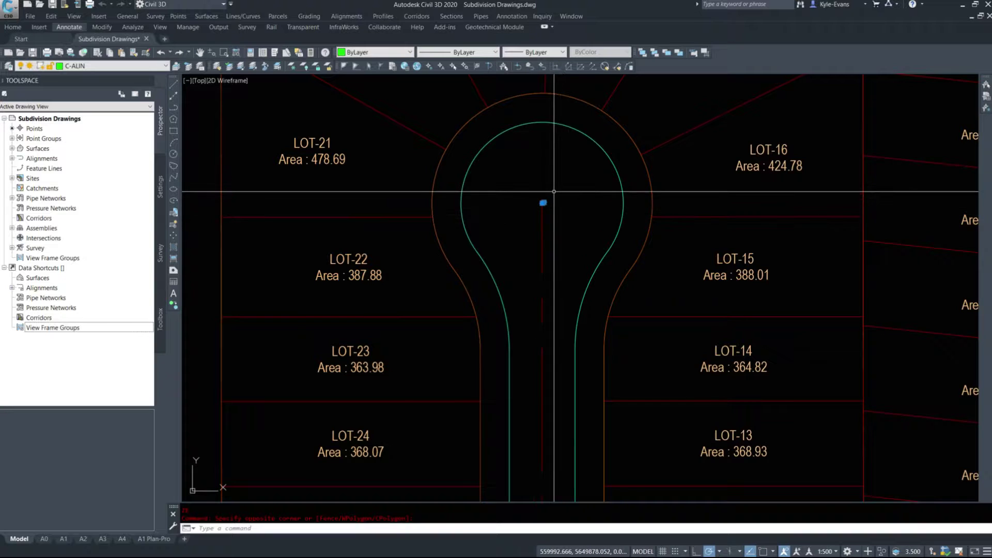
pyautogui.press('Delete')
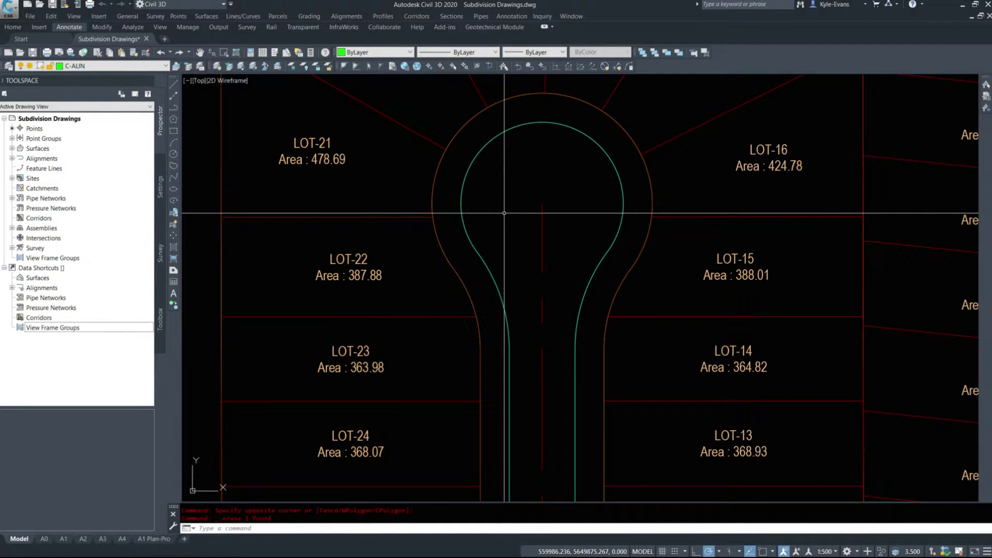
# - Create a centerline alignment named Culdesac Entrance Road from the cul-de-sac centerline, keeping its northward direction and the EDDT Alignment Centreline style
pyautogui.scroll(-6, 504, 212)
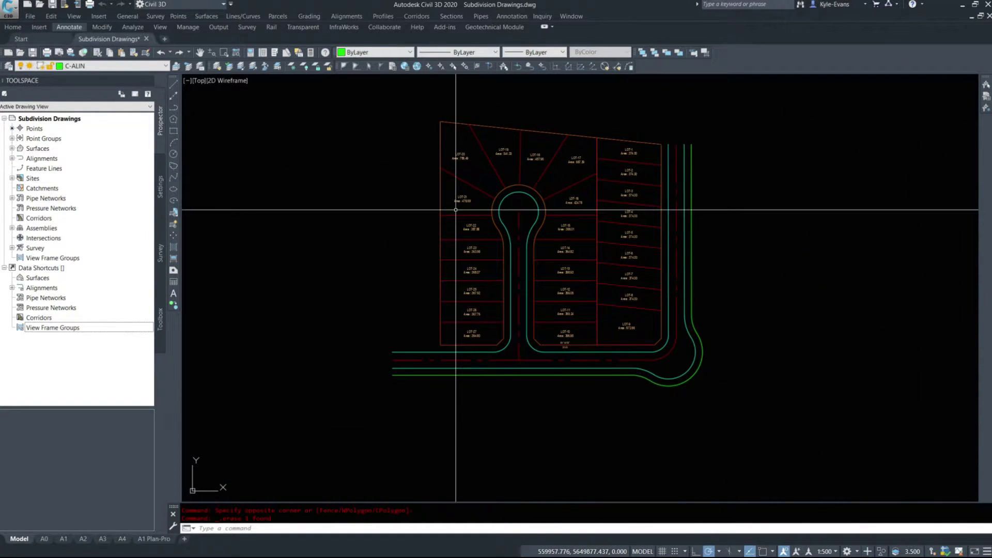
pyautogui.click(351, 20)
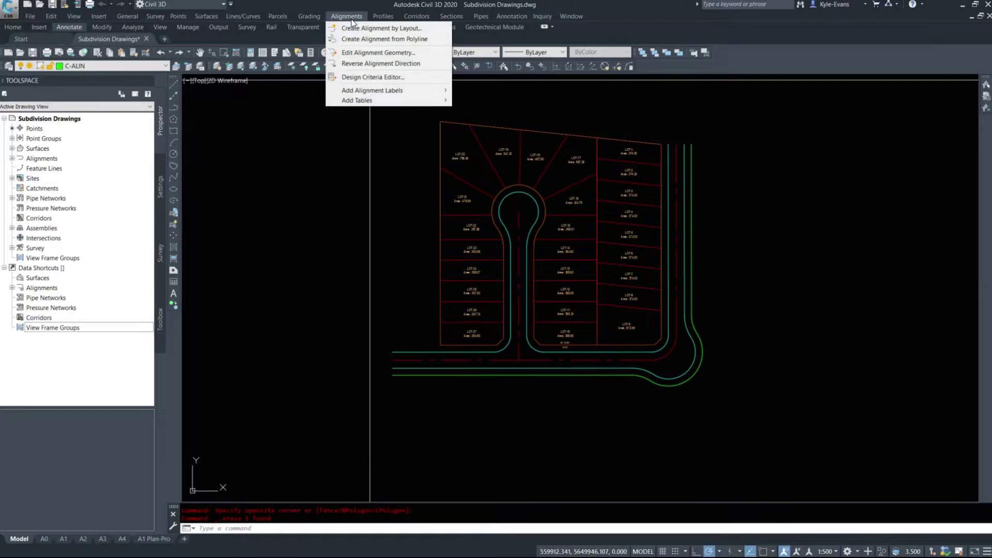
pyautogui.click(370, 39)
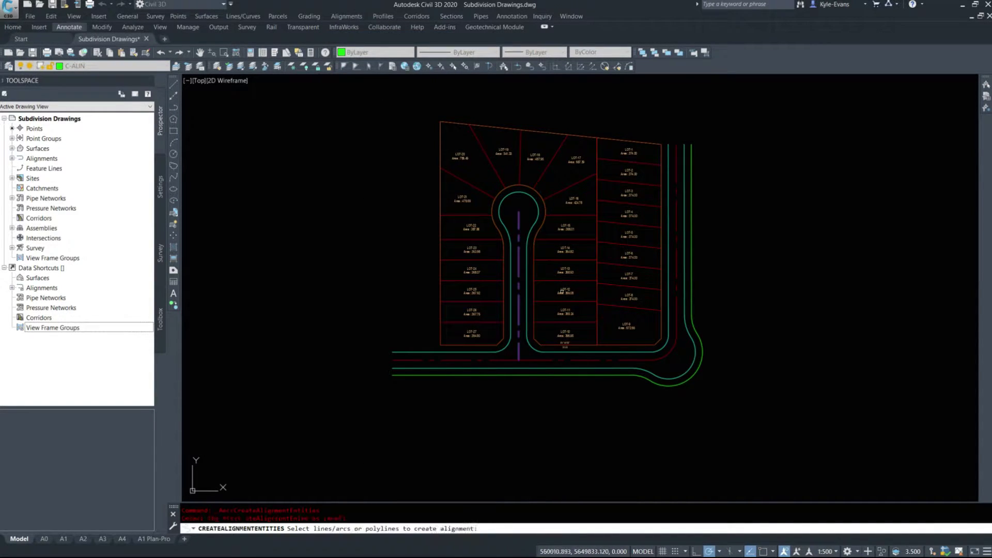
pyautogui.press('Return')
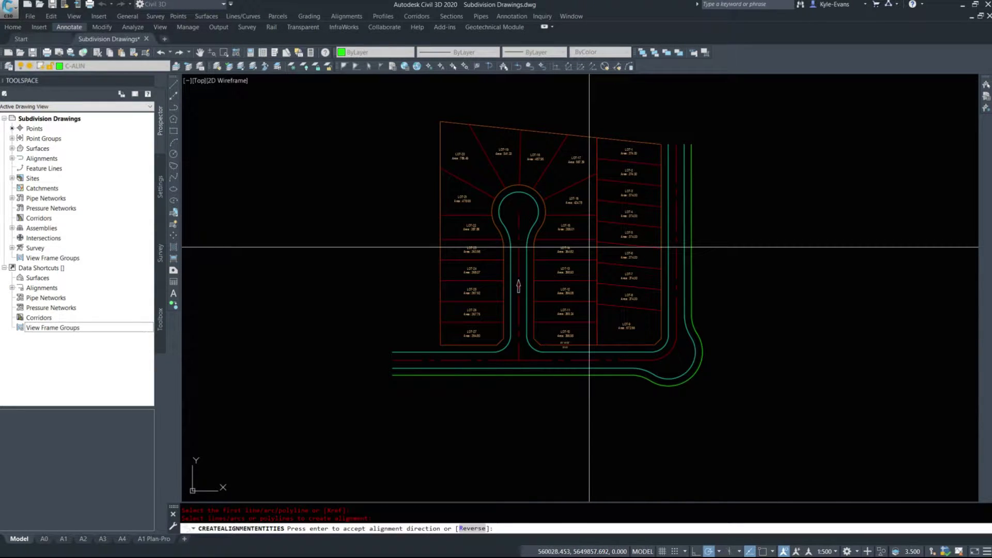
pyautogui.press('Return')
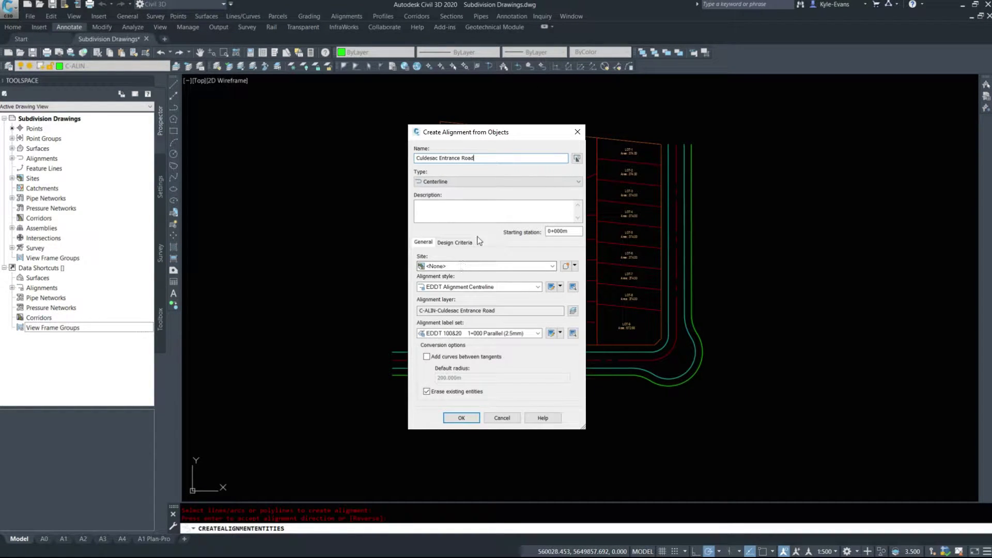
pyautogui.click(509, 289)
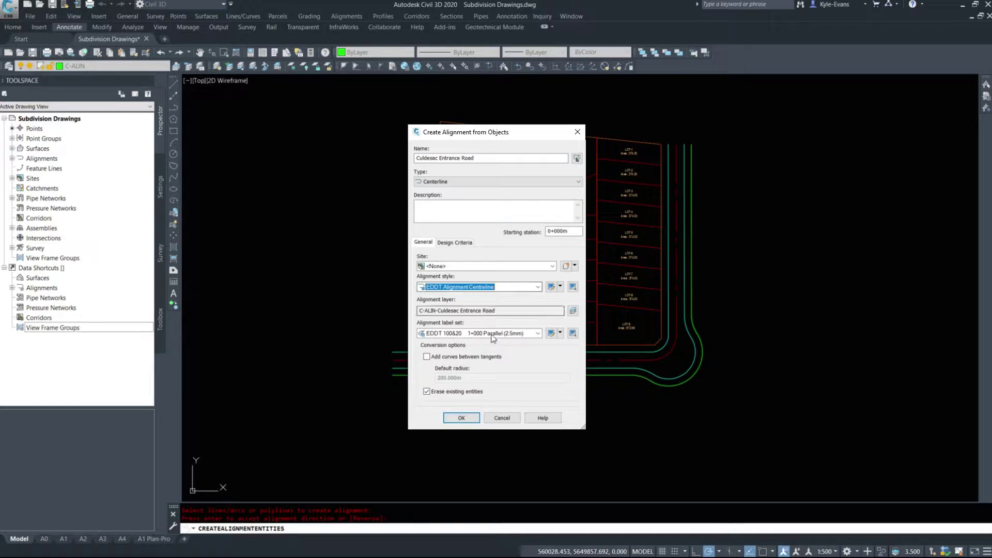
pyautogui.click(467, 417)
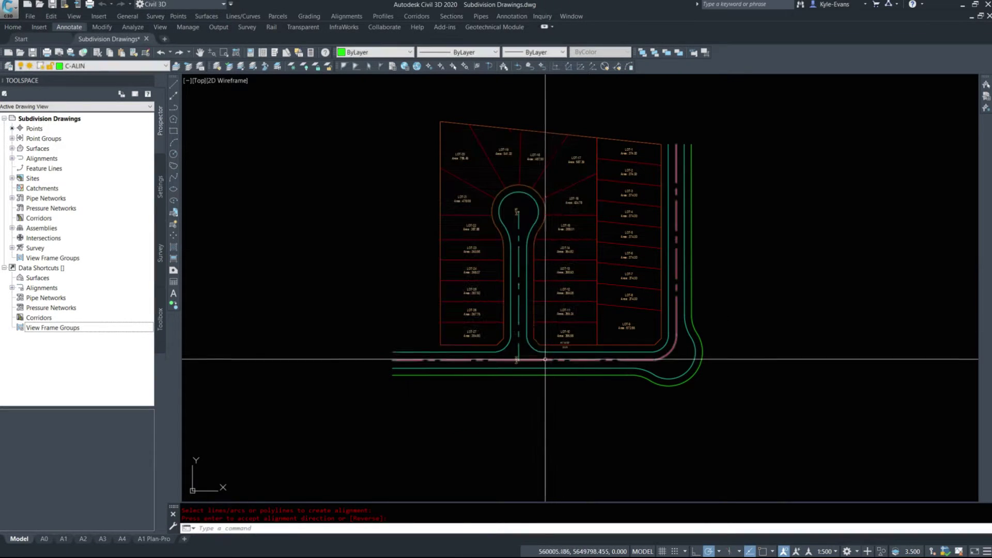
# - Create a centerline alignment named Main Through Road from the joined main-road polyline, accepting the proposed direction
pyautogui.press('Return')
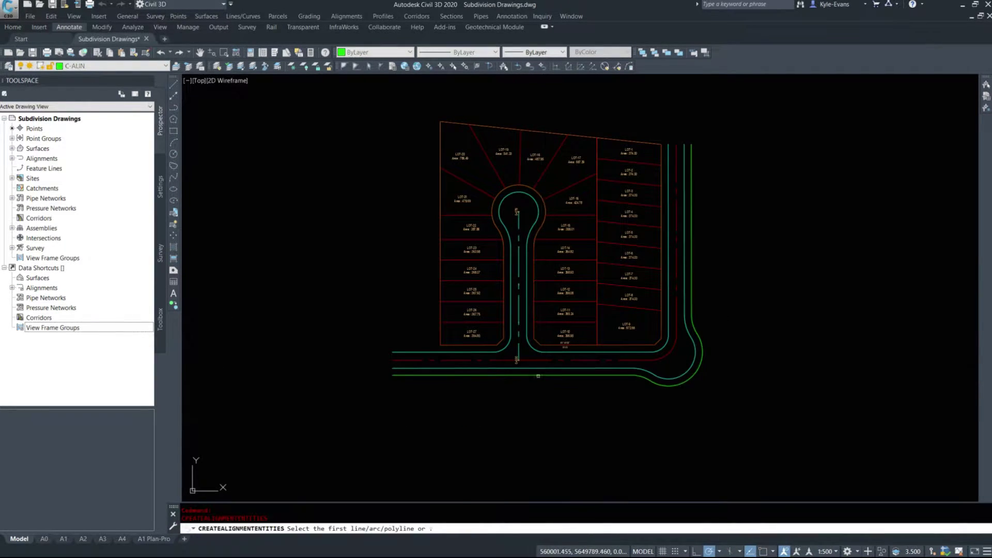
pyautogui.click(531, 360)
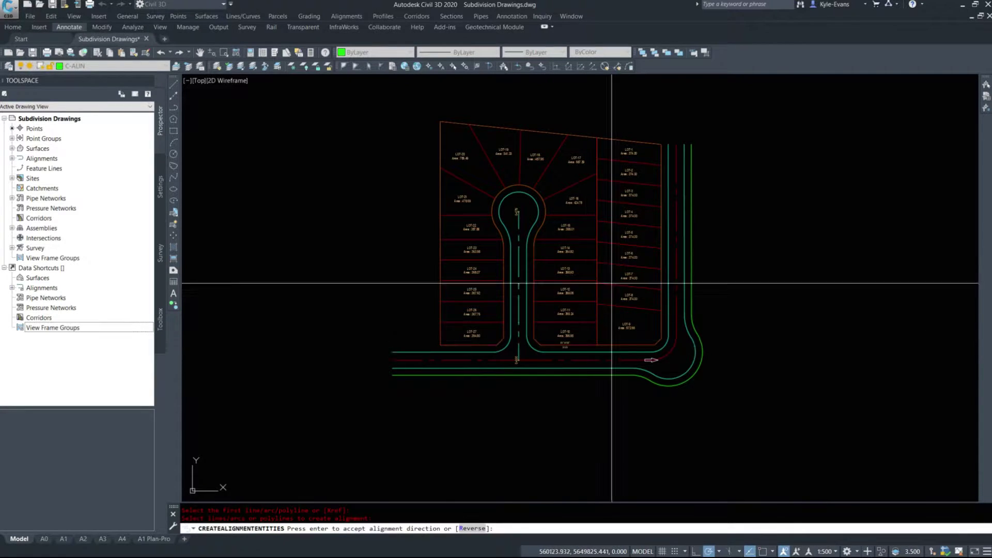
pyautogui.press('Return')
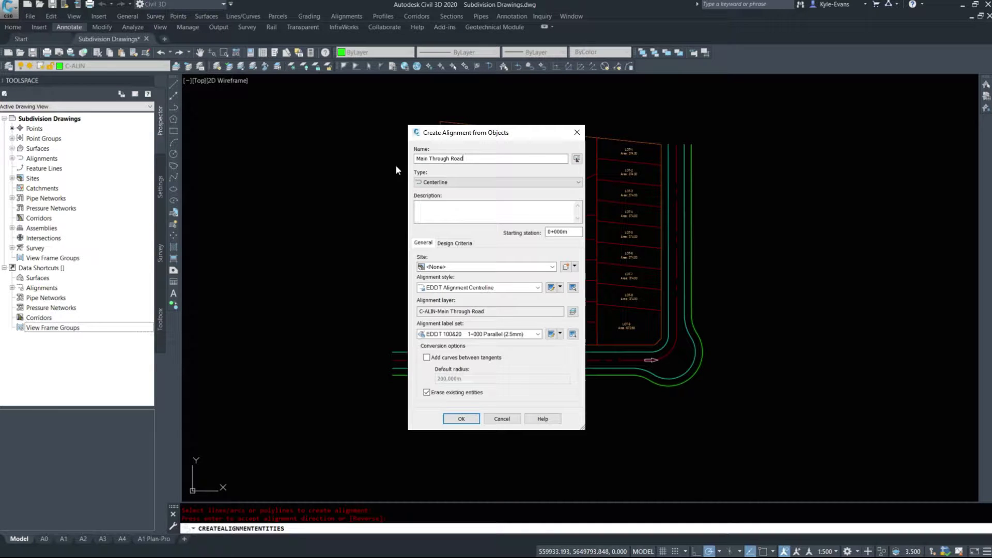
pyautogui.click(465, 418)
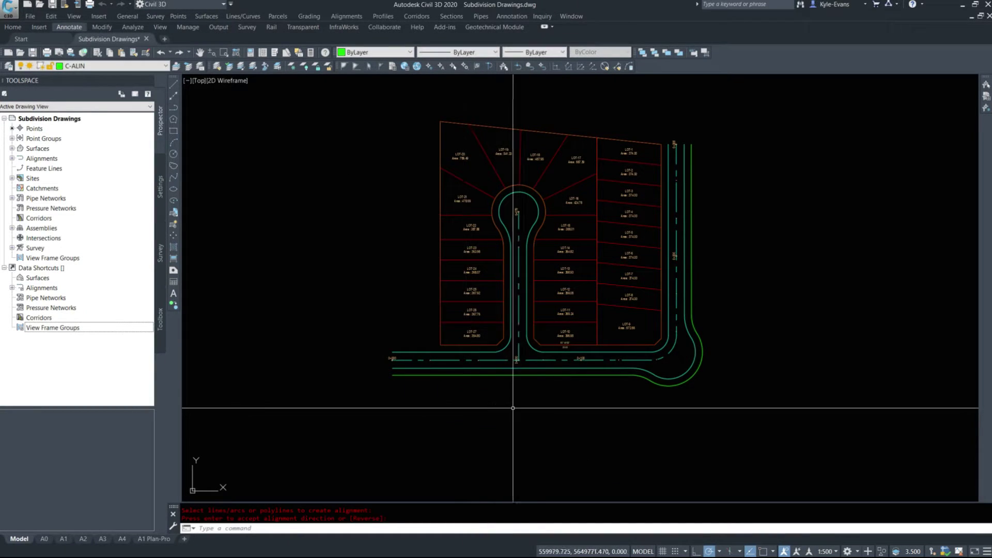
# - Start a polyline at the western endpoint of the southeast corner bulb's cyan edge and trace its first arc through the midpoint to the endpoint
pyautogui.moveTo(661, 416); pyautogui.dragTo(558, 410, button='middle')
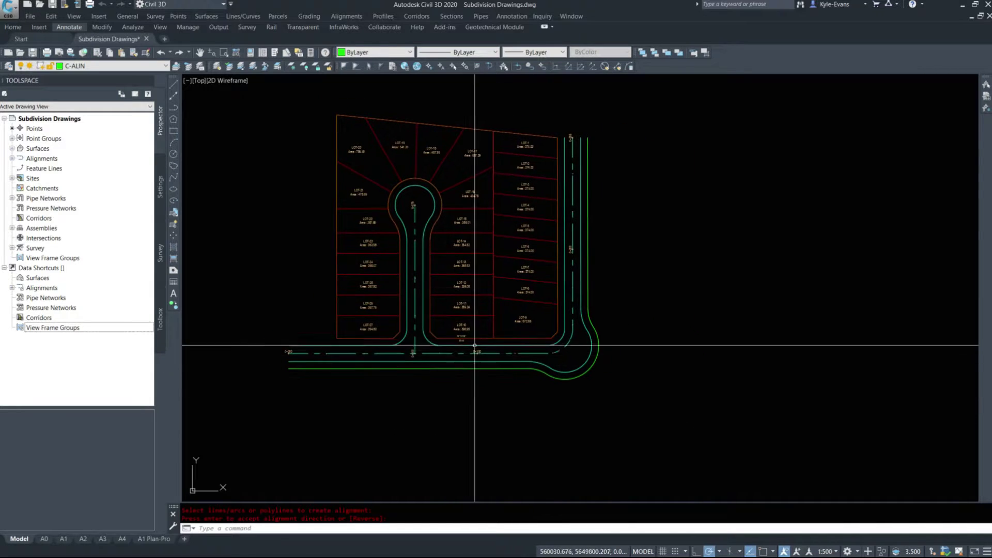
pyautogui.moveTo(471, 402); pyautogui.dragTo(489, 396, button='middle')
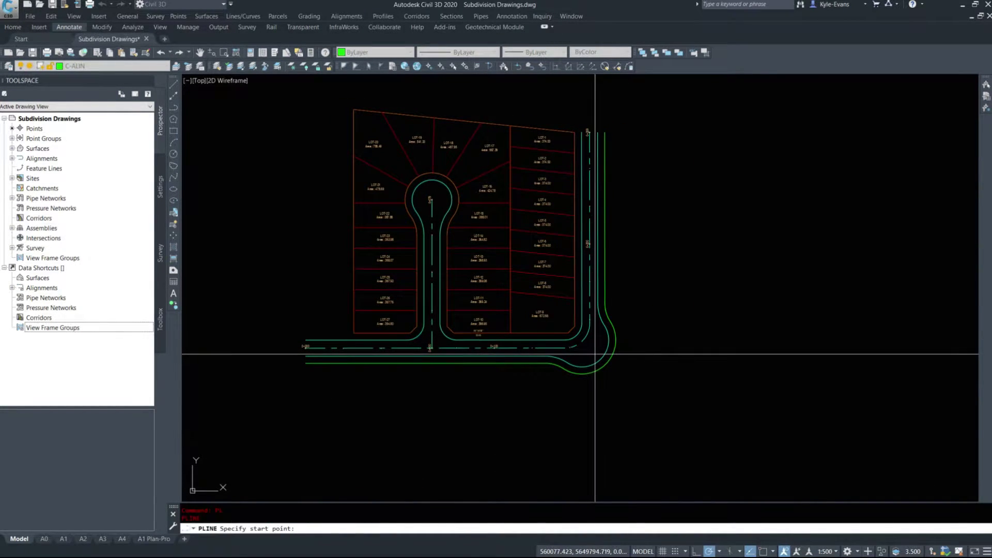
pyautogui.scroll(4, 588, 353)
pyautogui.keyDown('shift'); pyautogui.rightClick(489, 144); pyautogui.keyUp('shift')
pyautogui.click(516, 204)
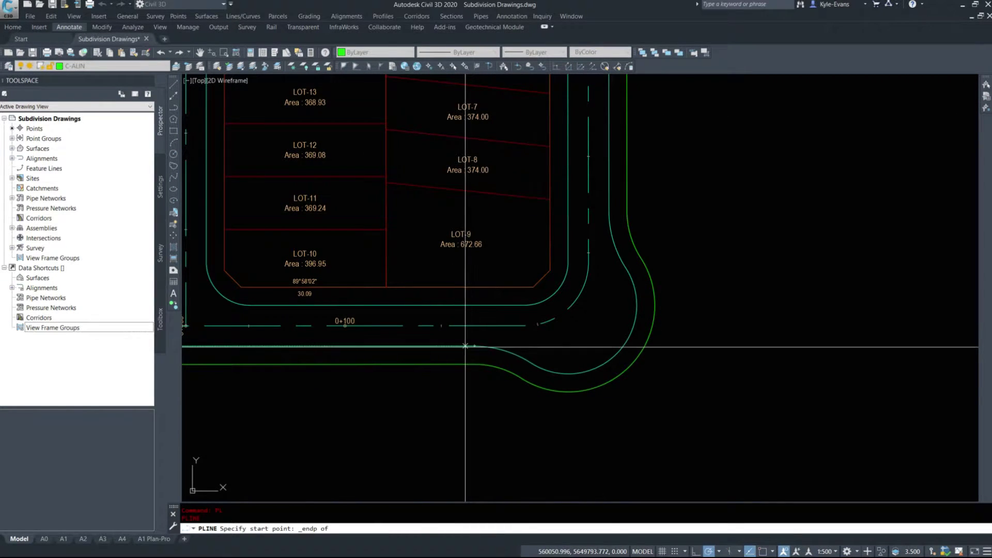
pyautogui.click(475, 346)
pyautogui.write('a')
pyautogui.press('Return')
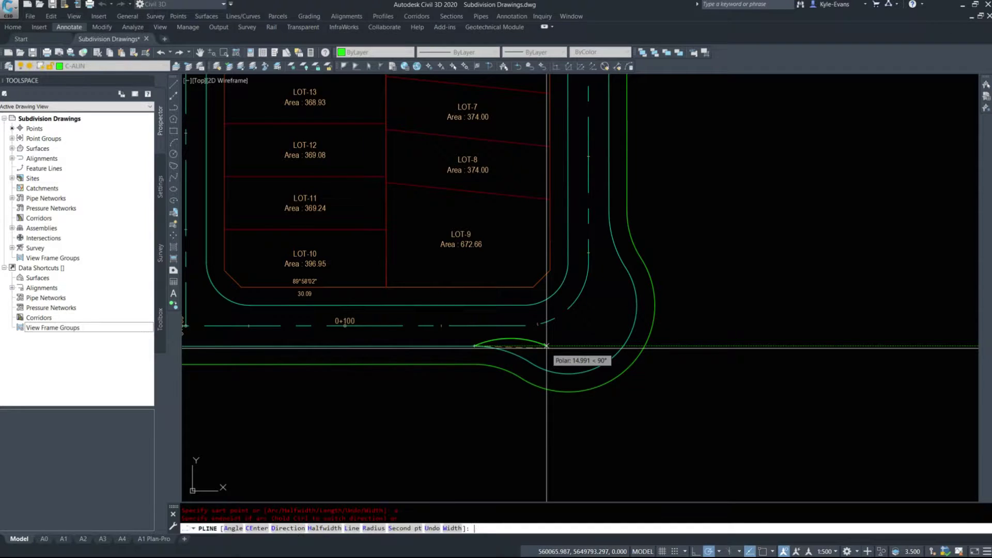
pyautogui.write('s')
pyautogui.press('Return')
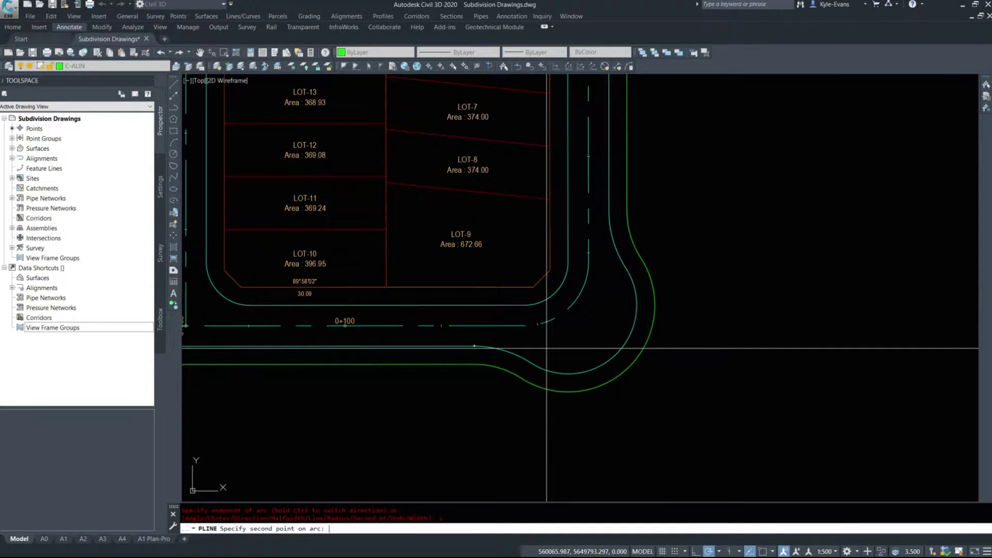
pyautogui.keyDown('shift'); pyautogui.rightClick(475, 357); pyautogui.keyUp('shift')
pyautogui.press('m')
pyautogui.click(497, 348)
pyautogui.keyDown('shift'); pyautogui.rightClick(534, 351); pyautogui.keyUp('shift')
pyautogui.press('e')
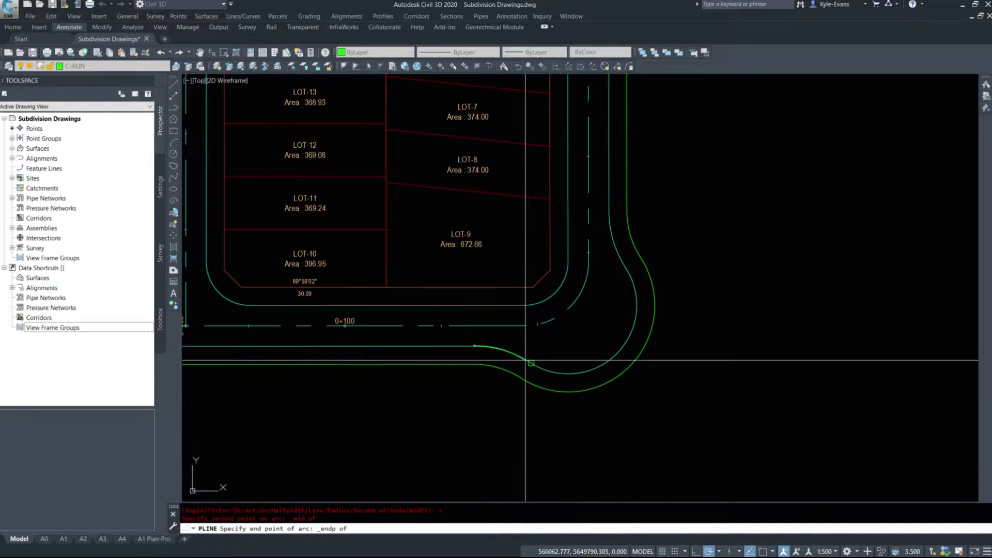
pyautogui.click(526, 362)
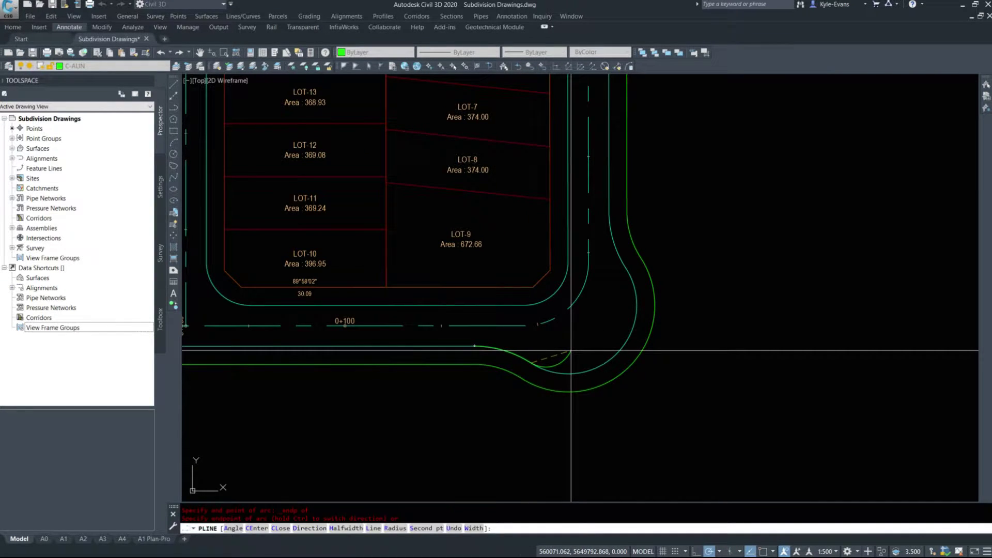
# - Continue the polyline around the large outer arc of the southeast corner bulb, using the arc's midpoint and endpoint
pyautogui.write('s')
pyautogui.press('Return')
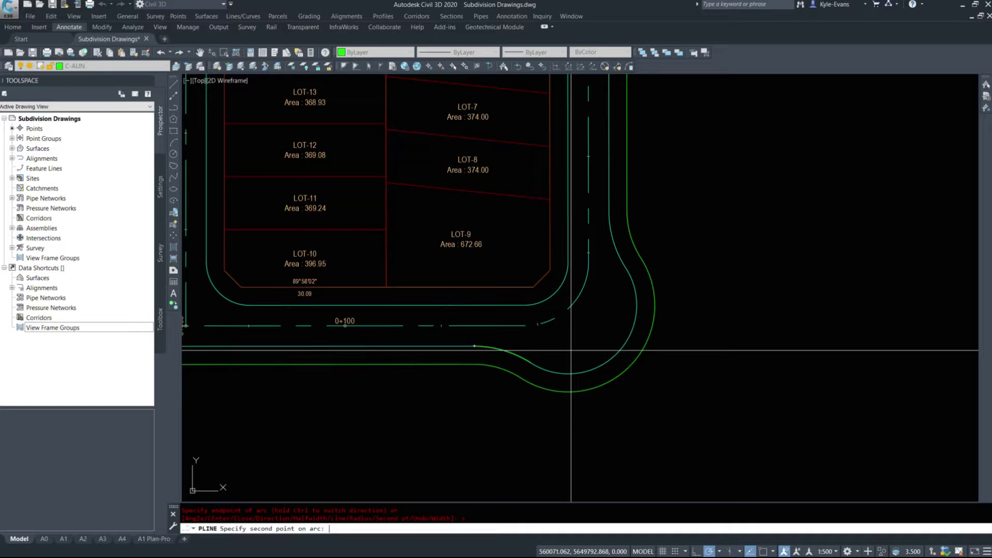
pyautogui.keyDown('shift'); pyautogui.rightClick(570, 350); pyautogui.keyUp('shift')
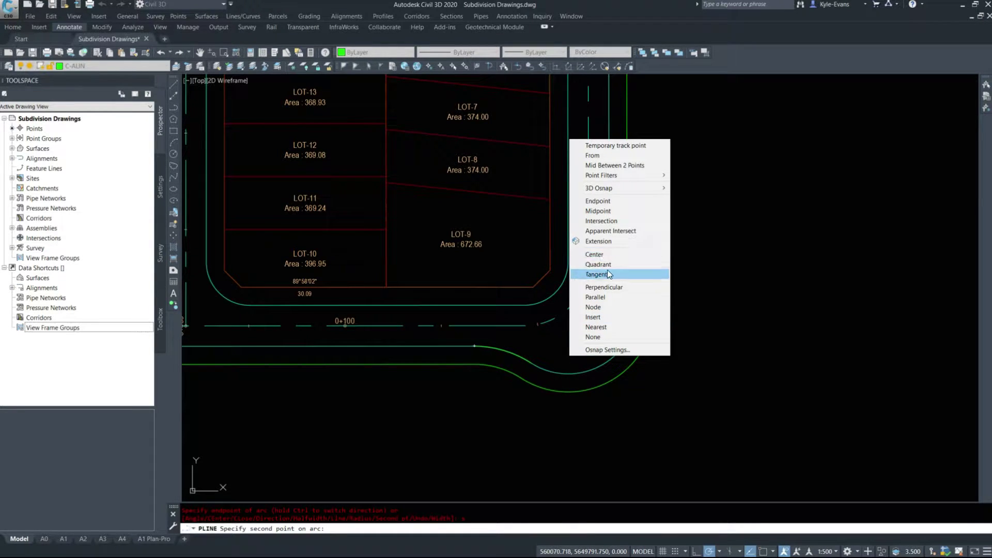
pyautogui.click(598, 211)
pyautogui.click(630, 317)
pyautogui.keyDown('shift'); pyautogui.rightClick(630, 317); pyautogui.keyUp('shift')
pyautogui.click(667, 380)
pyautogui.click(584, 231)
pyautogui.scroll(4, 604, 305)
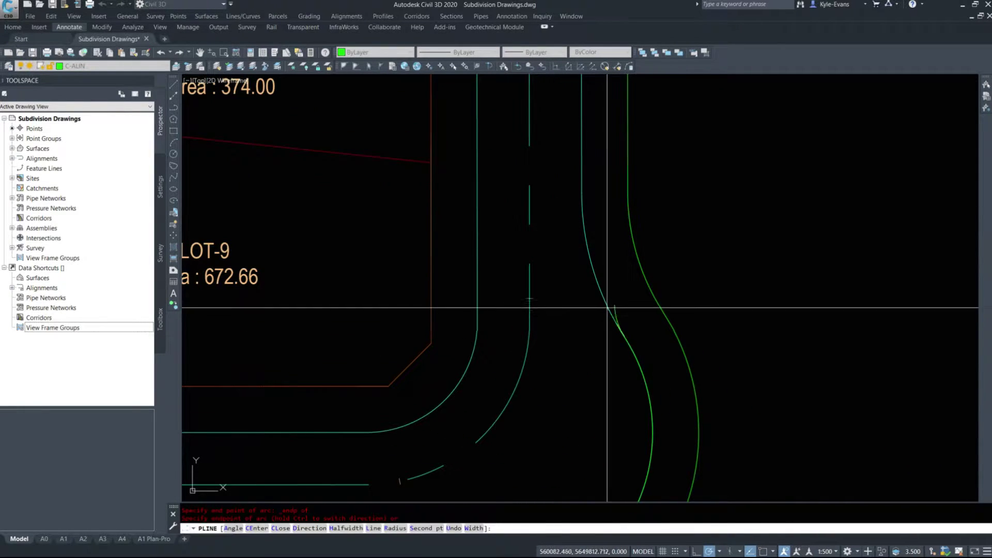
# - Trace the corner bulb's last arc through its midpoint to the endpoint at the straight northbound edge and finish the polyline
pyautogui.write('s')
pyautogui.press('Return')
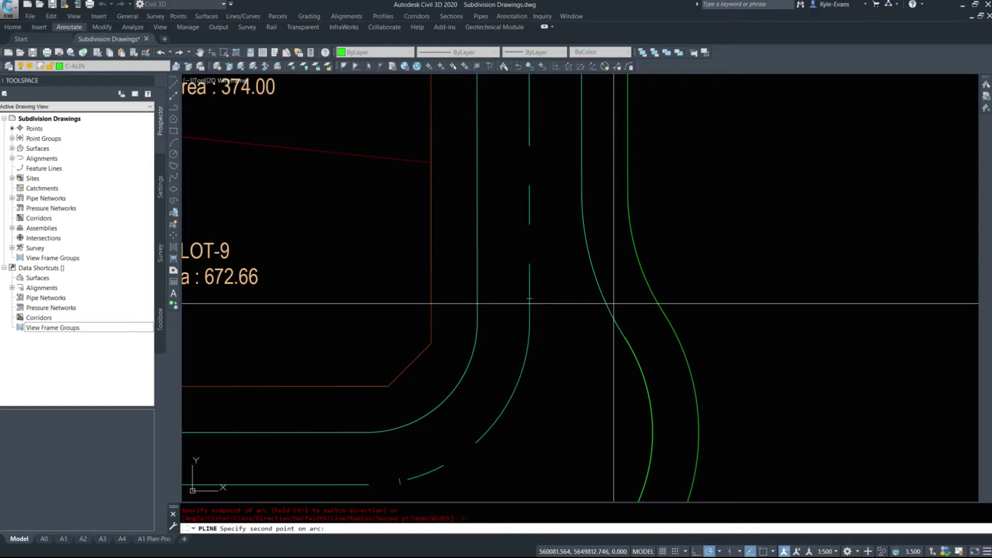
pyautogui.keyDown('shift'); pyautogui.rightClick(613, 304); pyautogui.keyUp('shift')
pyautogui.click(666, 393)
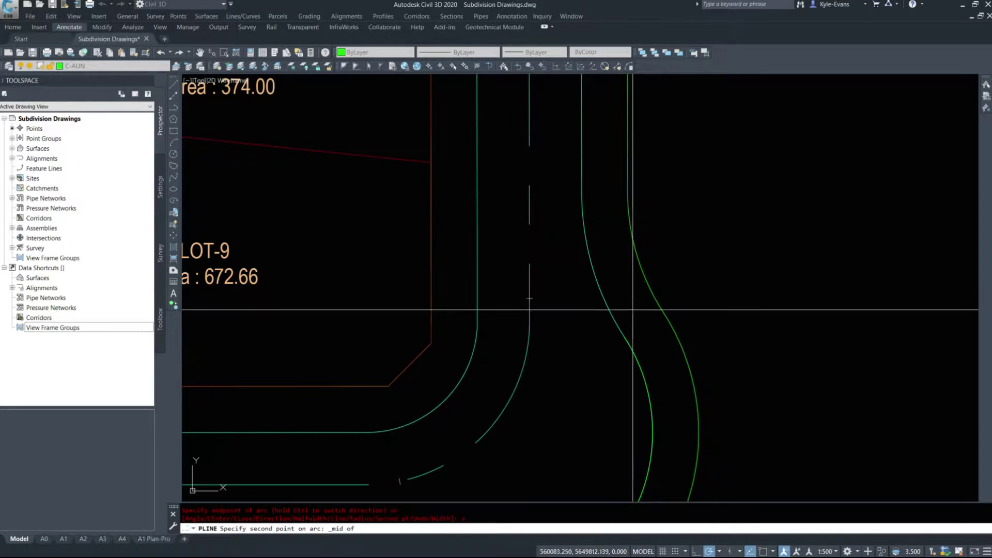
pyautogui.click(594, 284)
pyautogui.keyDown('shift'); pyautogui.rightClick(606, 223); pyautogui.keyUp('shift')
pyautogui.click(625, 280)
pyautogui.click(583, 195)
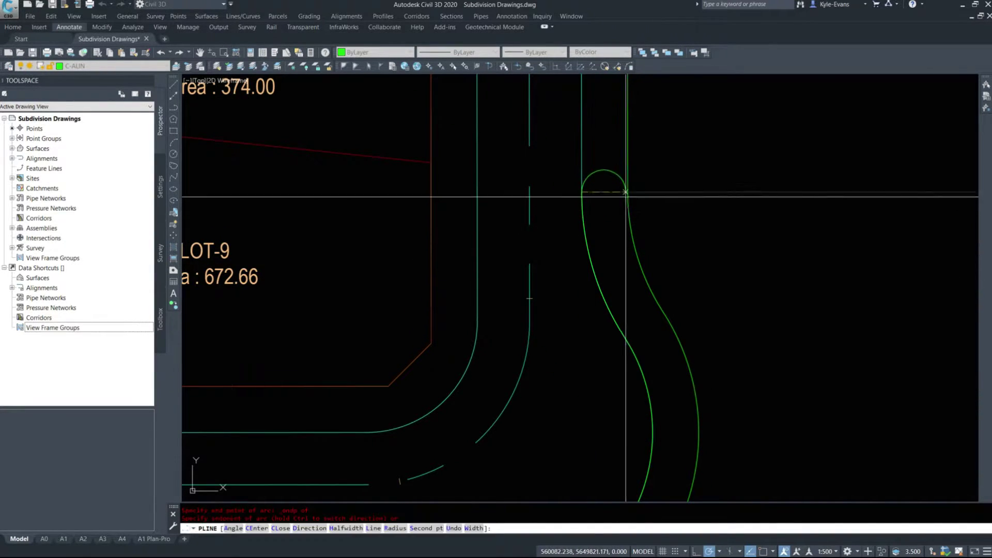
pyautogui.press('Escape')
pyautogui.scroll(-2, 653, 245)
pyautogui.scroll(-3, 654, 245)
pyautogui.click(650, 289)
pyautogui.press('Escape')
pyautogui.moveTo(623, 225); pyautogui.dragTo(702, 344, button='middle')
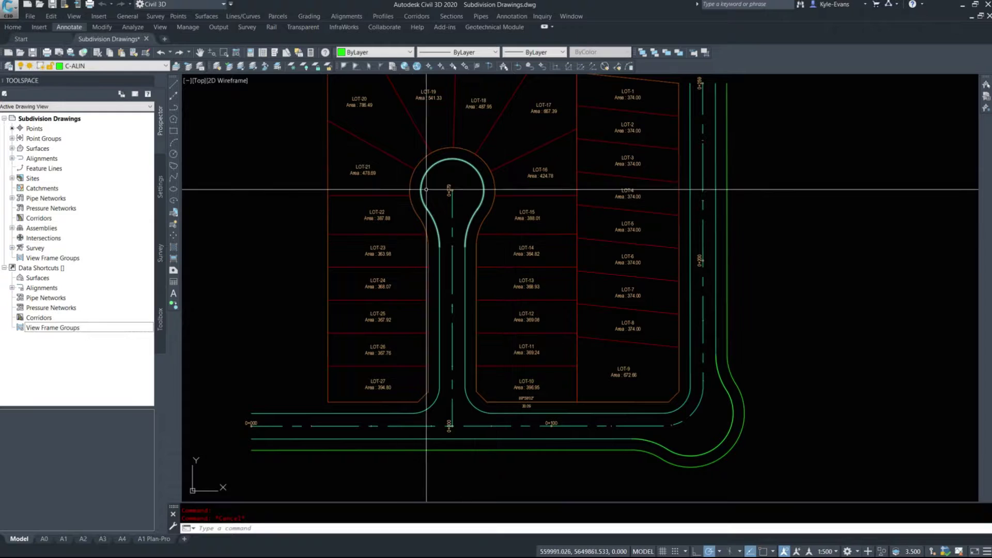
pyautogui.write('pl')
pyautogui.press('Return')
pyautogui.keyDown('shift'); pyautogui.rightClick(486, 231); pyautogui.keyUp('shift')
pyautogui.click(509, 287)
pyautogui.click(440, 235)
pyautogui.scroll(5, 455, 234)
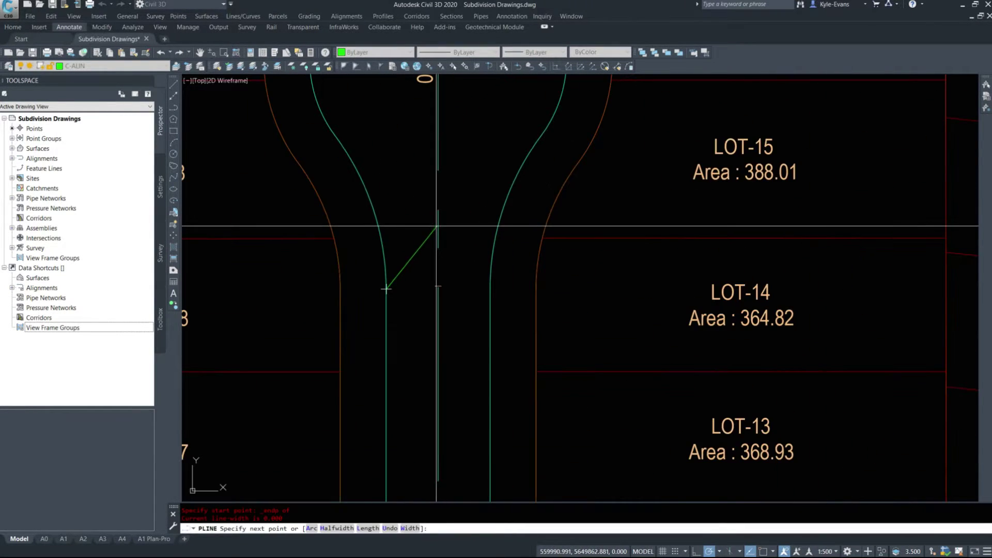
pyautogui.keyDown('shift'); pyautogui.rightClick(427, 238); pyautogui.keyUp('shift')
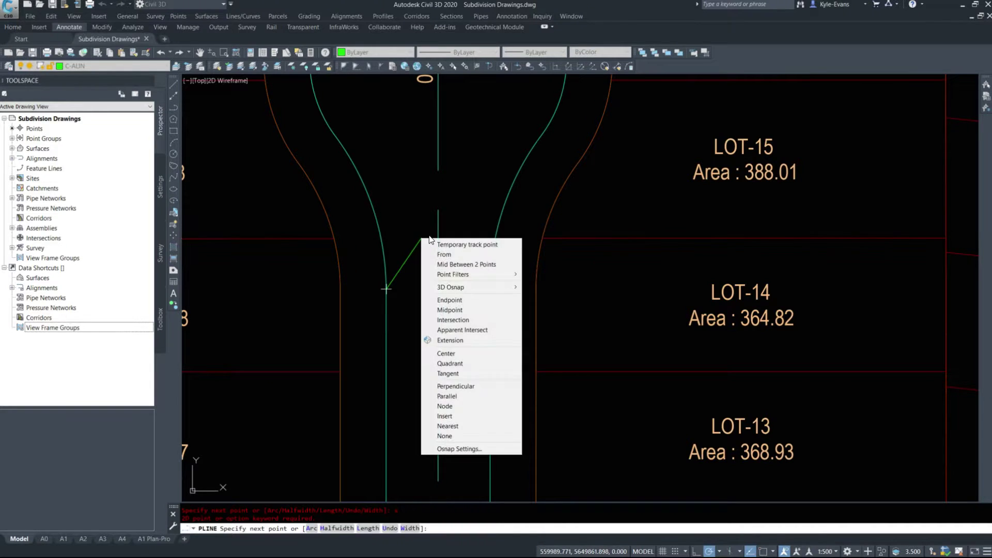
pyautogui.press('m')
pyautogui.click(373, 208)
pyautogui.keyDown('shift'); pyautogui.rightClick(351, 153); pyautogui.keyUp('shift')
pyautogui.press('e')
pyautogui.click(339, 139)
pyautogui.moveTo(344, 124); pyautogui.dragTo(390, 247, button='middle')
pyautogui.scroll(2, 428, 321)
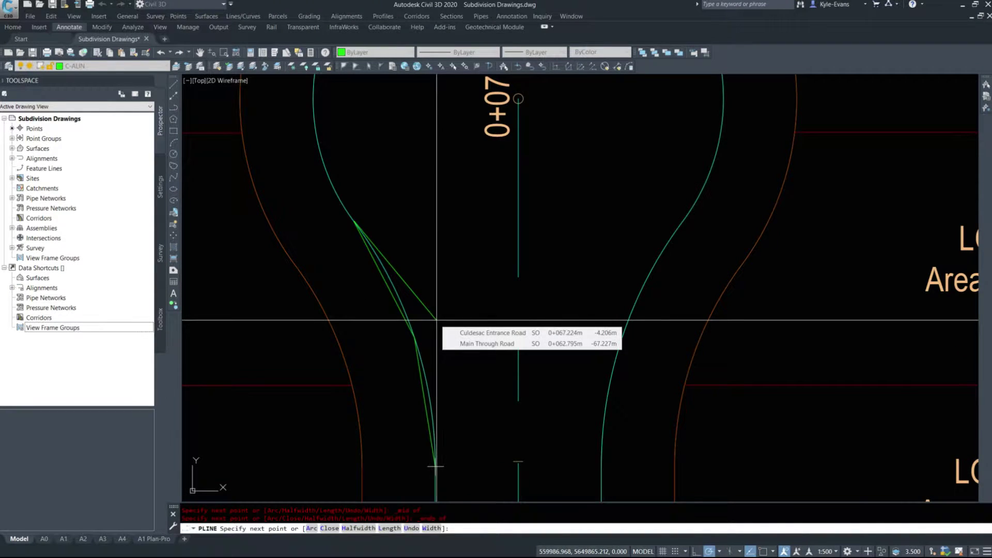
pyautogui.press('Escape')
pyautogui.click(390, 292)
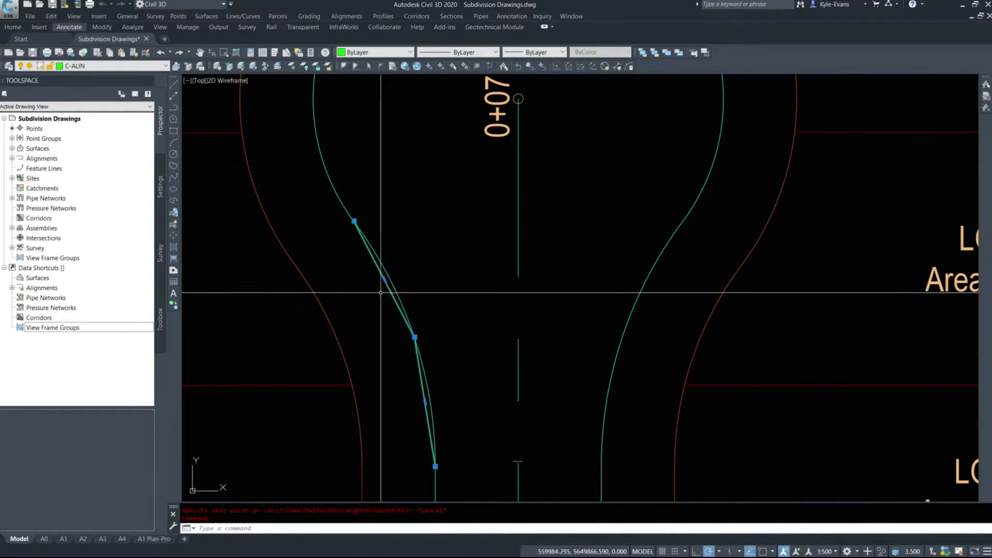
pyautogui.press('Delete')
# - Start a polyline at the southern endpoint of the cul-de-sac's western flare and draw a straight segment to the flare's northern endpoint
pyautogui.write('pl')
pyautogui.press('Return')
pyautogui.keyDown('shift'); pyautogui.rightClick(431, 410); pyautogui.keyUp('shift')
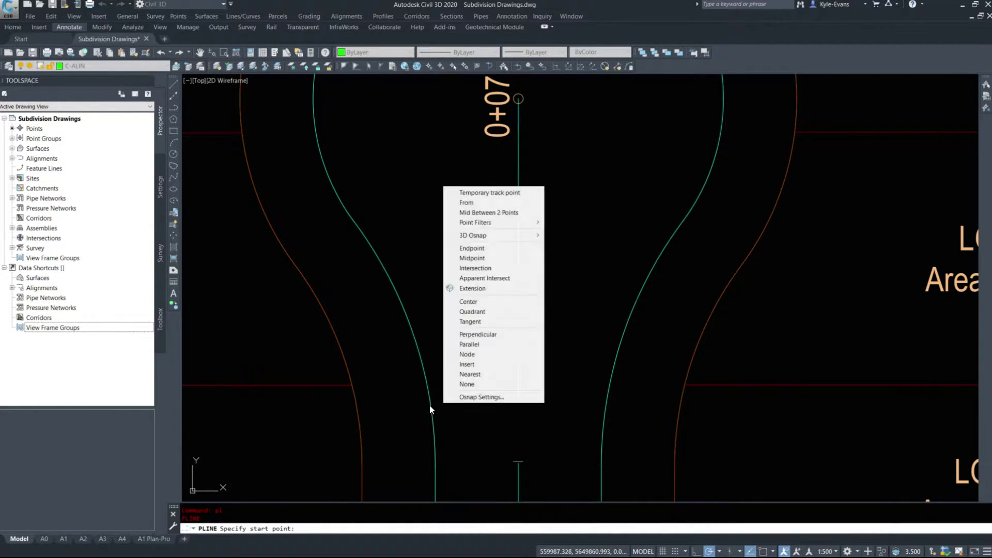
pyautogui.press('e')
pyautogui.click(435, 465)
pyautogui.keyDown('shift'); pyautogui.rightClick(369, 281); pyautogui.keyUp('shift')
pyautogui.press('e')
pyautogui.click(356, 222)
pyautogui.scroll(-6, 370, 348)
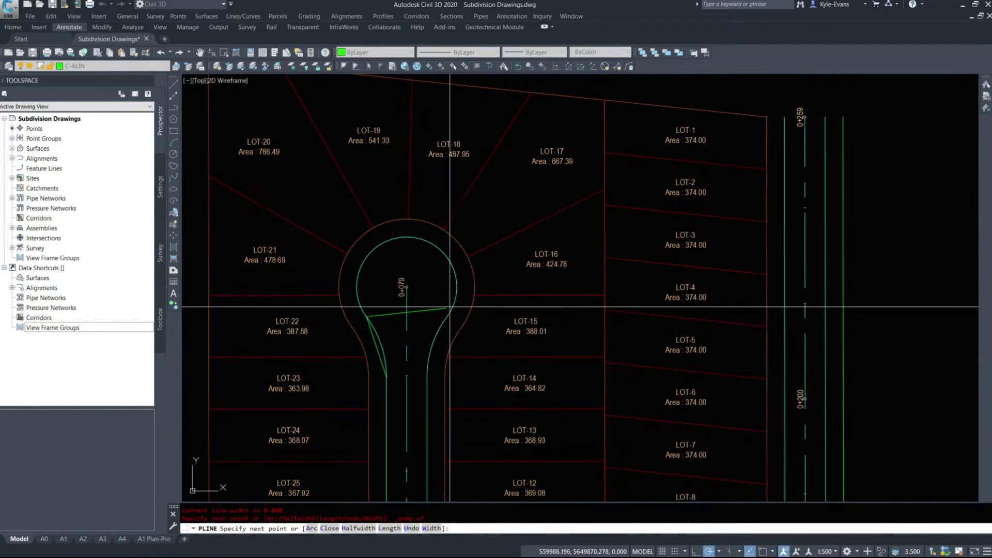
# - Continue the polyline straight across the bulb to the eastern flare's northern endpoint, add a segment to its southern endpoint, and finish
pyautogui.click(447, 317)
pyautogui.keyDown('shift'); pyautogui.rightClick(451, 352); pyautogui.keyUp('shift')
pyautogui.press('e')
pyautogui.click(430, 365)
pyautogui.press('Escape')
# - Convert the cul-de-sac polyline's western segment to an arc through the midpoint of the cyan flare edge
pyautogui.moveTo(671, 445); pyautogui.dragTo(425, 137, button='middle')
pyautogui.moveTo(420, 237); pyautogui.dragTo(698, 467, button='middle')
pyautogui.click(424, 239)
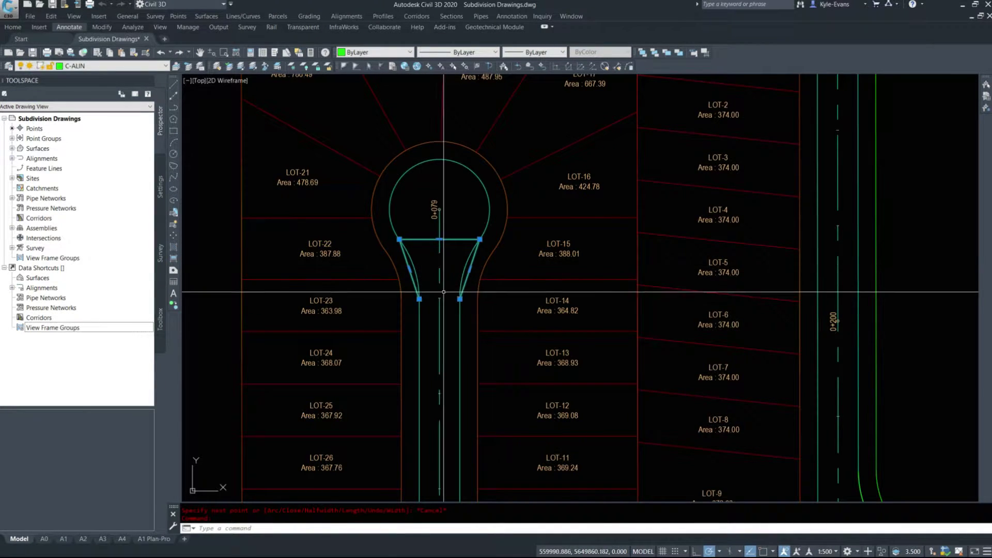
pyautogui.moveTo(409, 269)
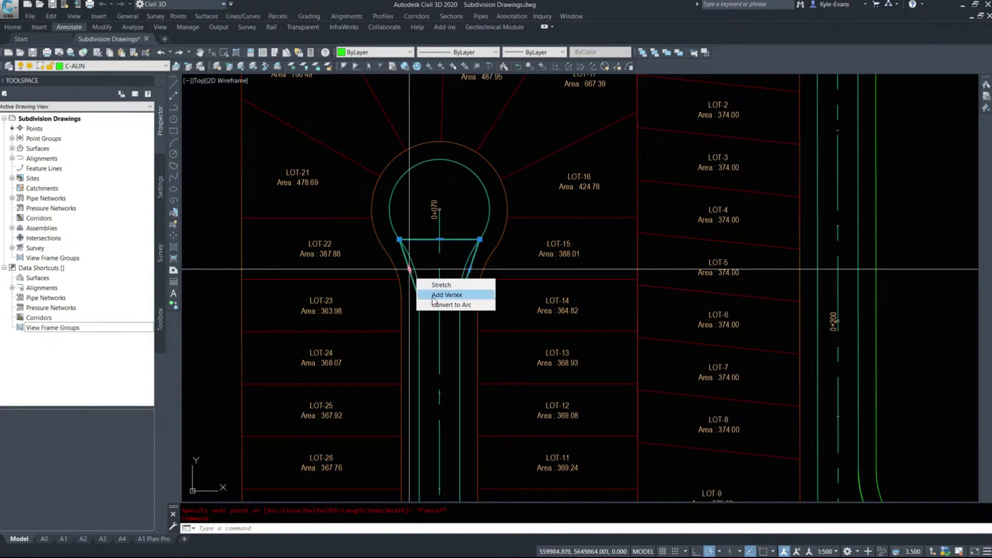
pyautogui.click(435, 304)
pyautogui.scroll(4, 413, 251)
pyautogui.keyDown('shift'); pyautogui.rightClick(414, 288); pyautogui.keyUp('shift')
pyautogui.click(439, 372)
pyautogui.click(415, 288)
pyautogui.moveTo(416, 288); pyautogui.dragTo(412, 343, button='middle')
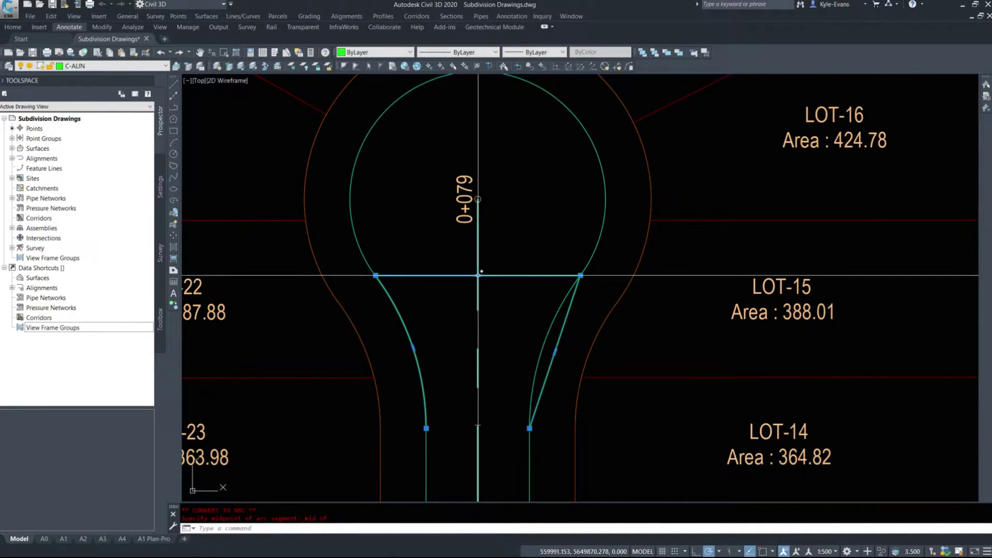
# - Convert the polyline segment crossing the cul-de-sac to an arc through the midpoint of the bulb's northern edge
pyautogui.moveTo(478, 276)
pyautogui.click(516, 312)
pyautogui.keyDown('shift'); pyautogui.rightClick(476, 189); pyautogui.keyUp('shift')
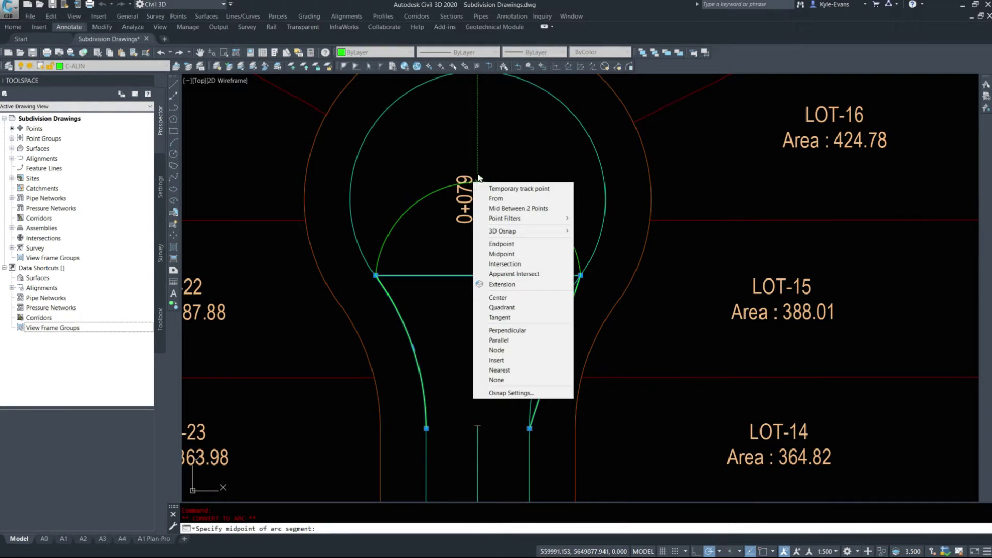
pyautogui.click(510, 284)
pyautogui.moveTo(509, 105); pyautogui.dragTo(501, 161, button='middle')
pyautogui.click(491, 140)
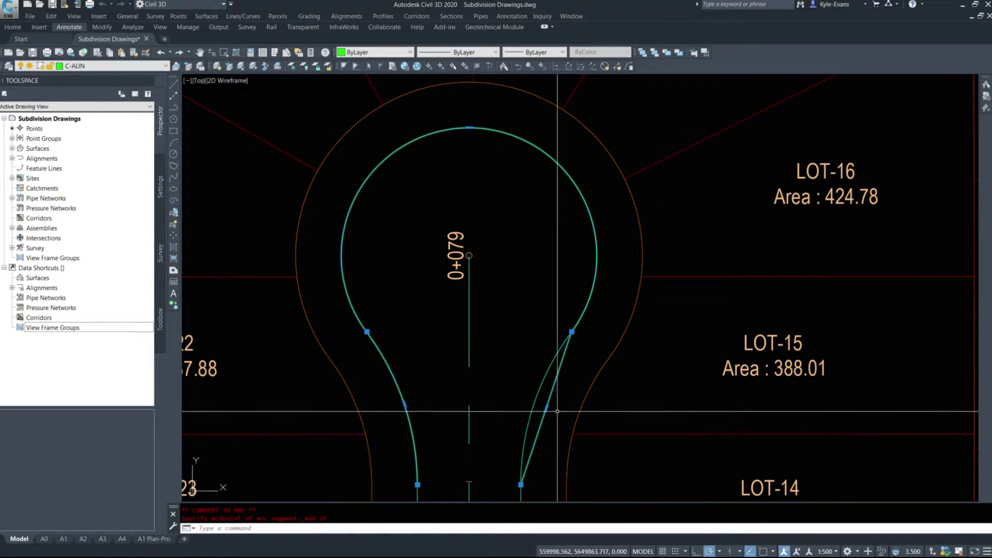
# - Convert the cul-de-sac polyline's eastern segment to an arc through the midpoint of the cyan flare edge
pyautogui.moveTo(546, 409)
pyautogui.click(577, 444)
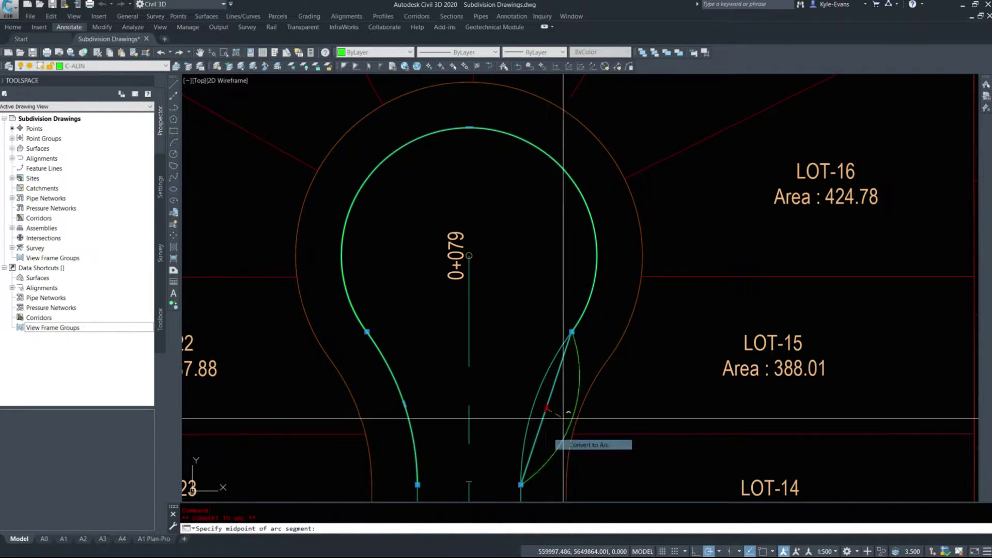
pyautogui.keyDown('shift'); pyautogui.rightClick(538, 392); pyautogui.keyUp('shift')
pyautogui.click(568, 261)
pyautogui.click(538, 392)
pyautogui.press('Escape')
# - Create a centerline alignment named Outside Knuckle from the southeast corner bulb polyline, accepting the proposed direction
pyautogui.scroll(-10, 514, 393)
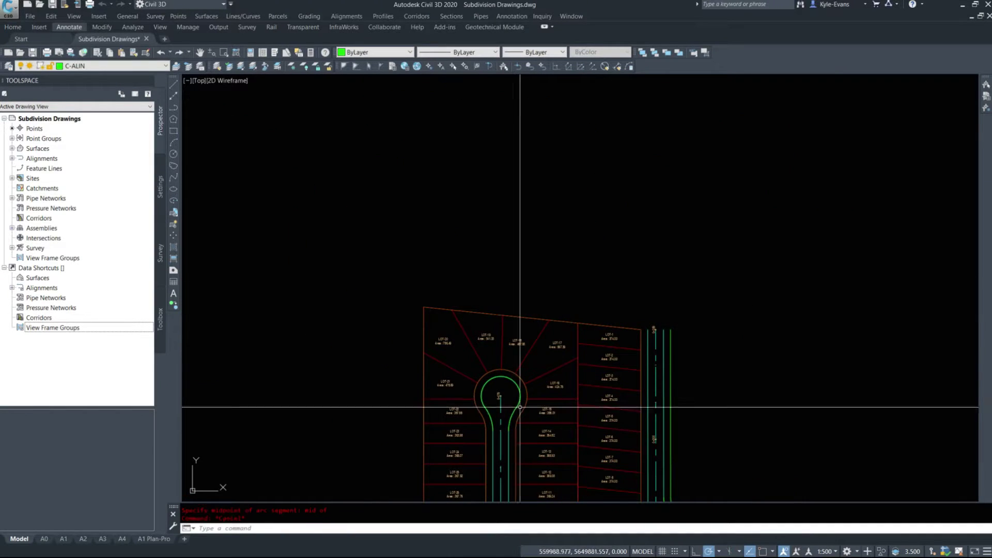
pyautogui.scroll(2, 518, 395)
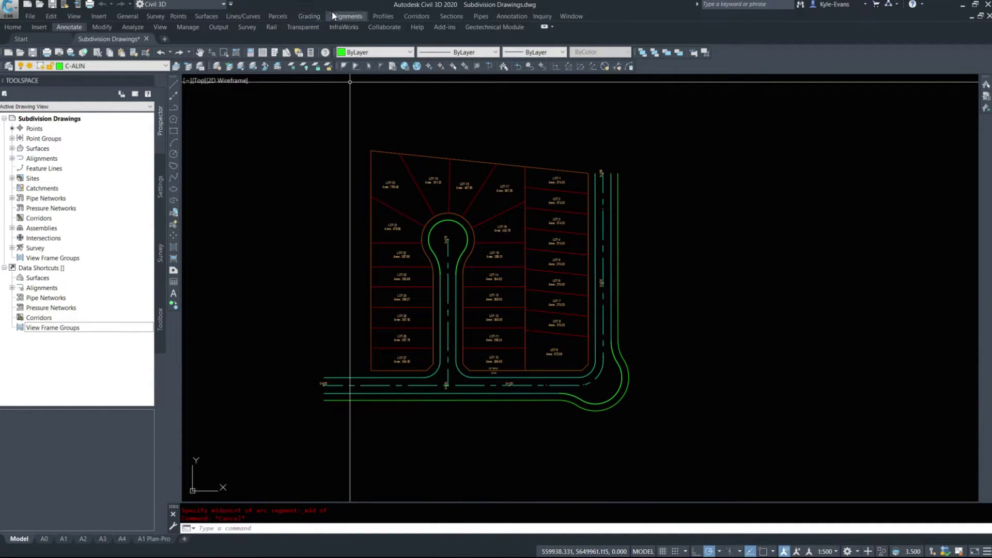
pyautogui.click(345, 16)
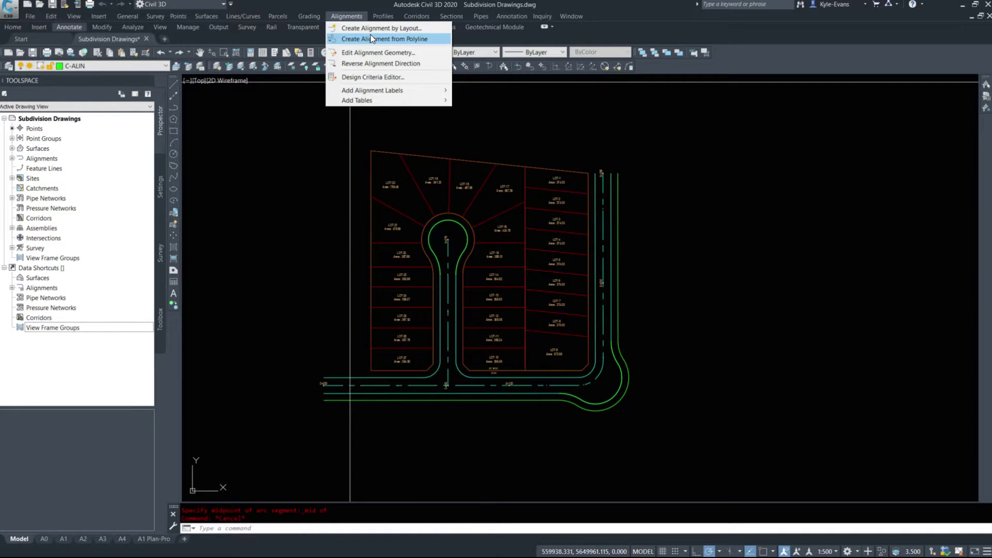
pyautogui.click(371, 38)
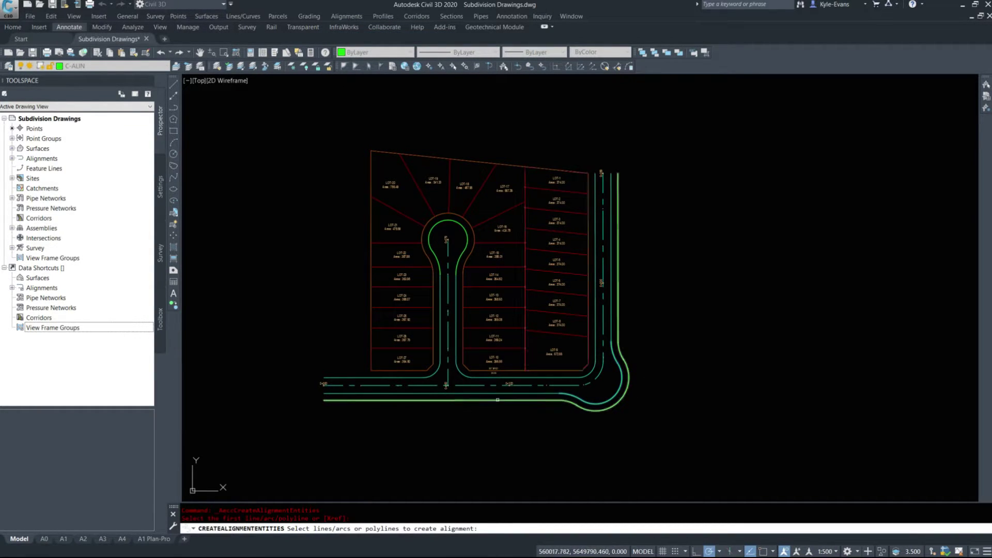
pyautogui.press('Return')
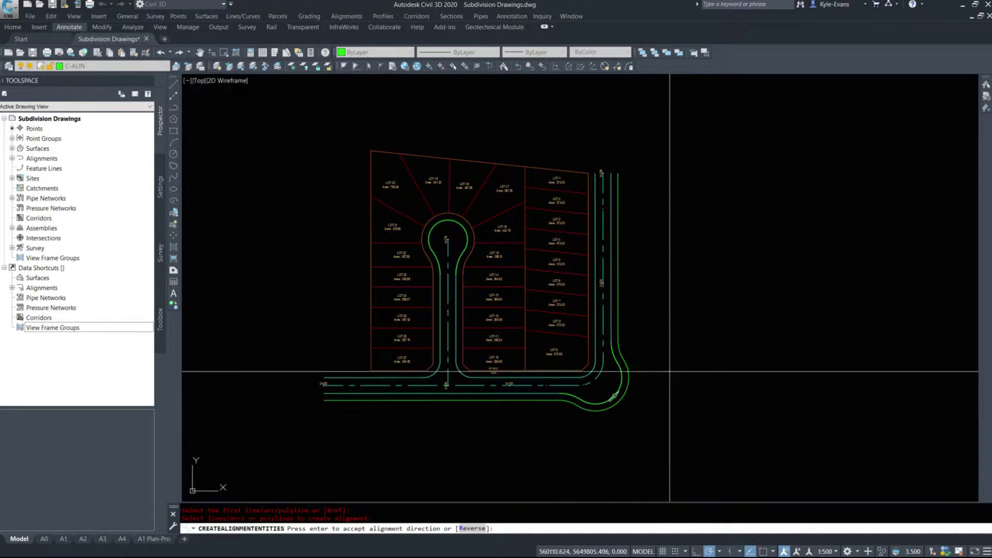
pyautogui.press('Return')
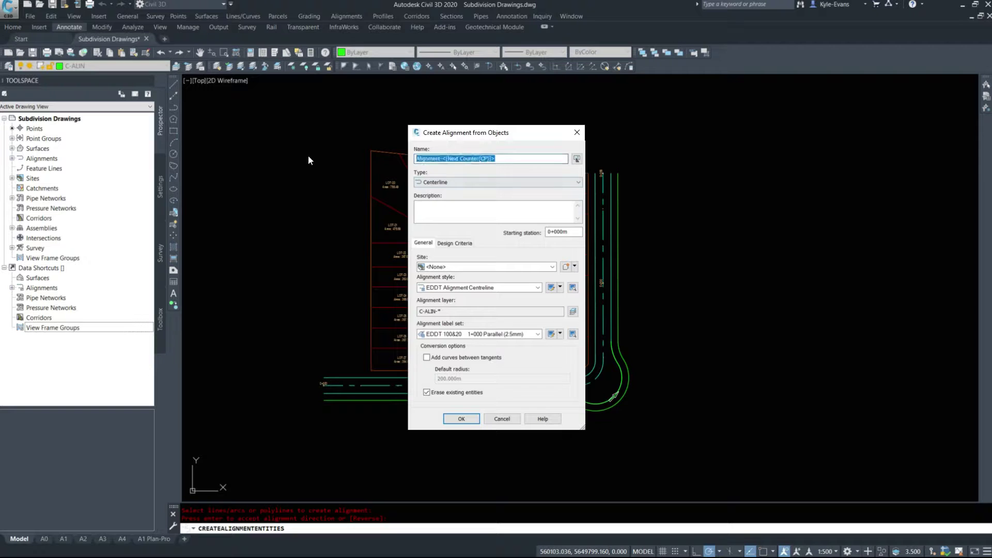
pyautogui.write('Knuckle')
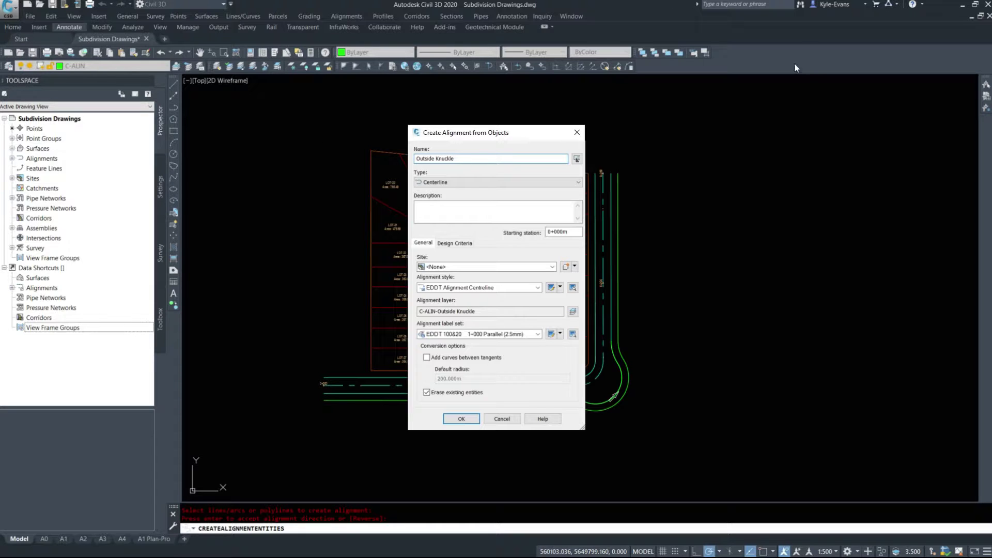
pyautogui.click(461, 419)
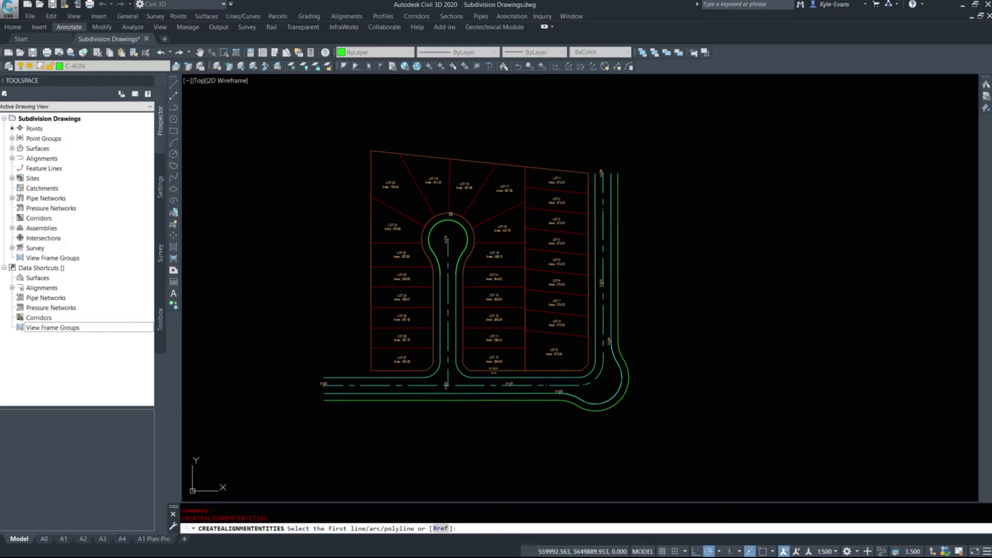
# - Create a centerline alignment named Outside Cul-de-sac from the cul-de-sac bulb polyline with its direction reversed
pyautogui.press('Return')
pyautogui.write('r')
pyautogui.press('Return')
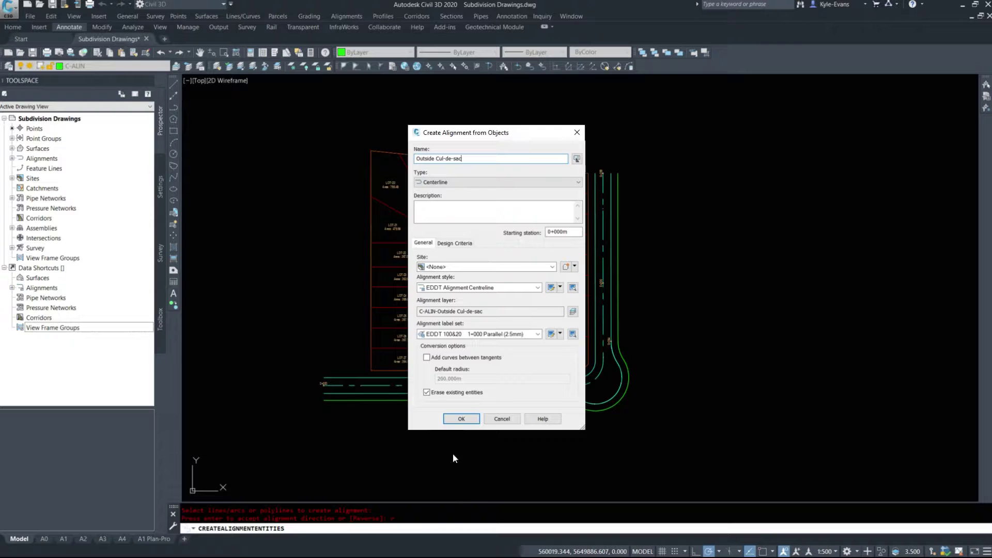
pyautogui.click(460, 419)
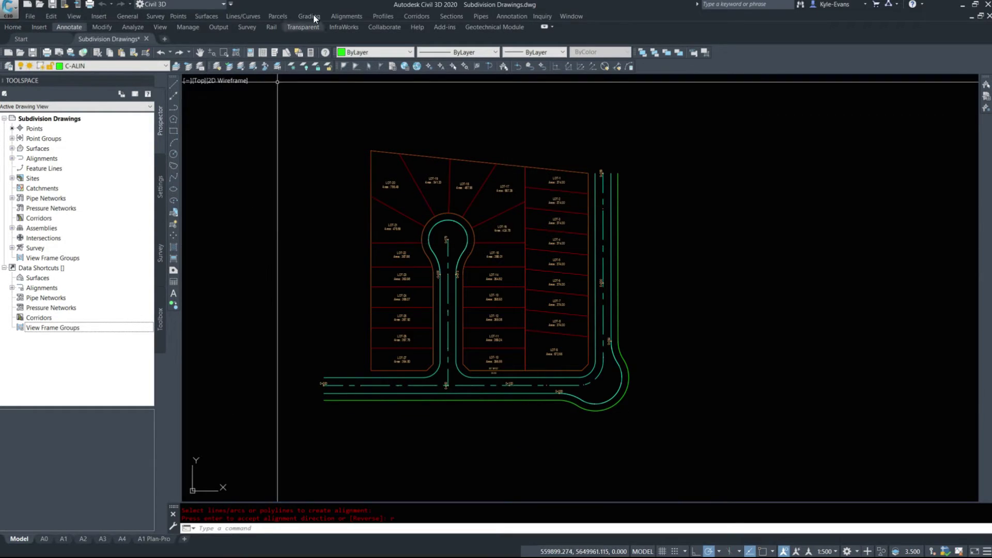
# - Start a profile from surface for the Main Through Road alignment and add the Existing Ground surface to its profile list
pyautogui.click(382, 20)
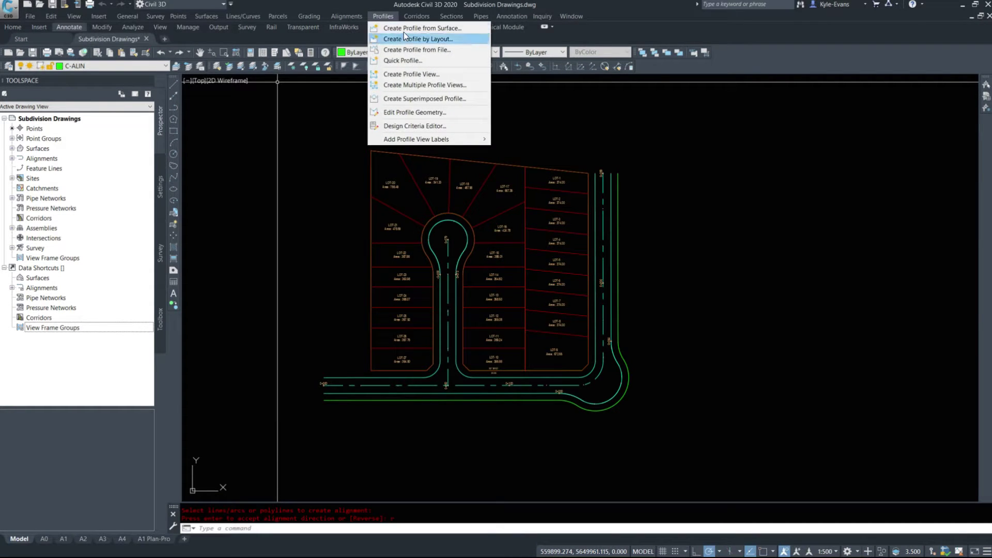
pyautogui.click(405, 30)
pyautogui.click(393, 198)
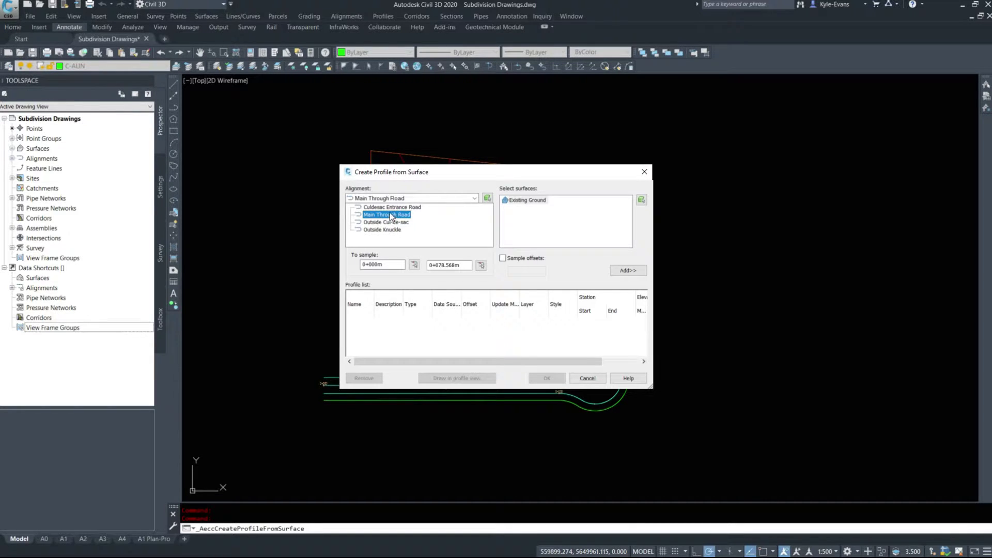
pyautogui.click(391, 214)
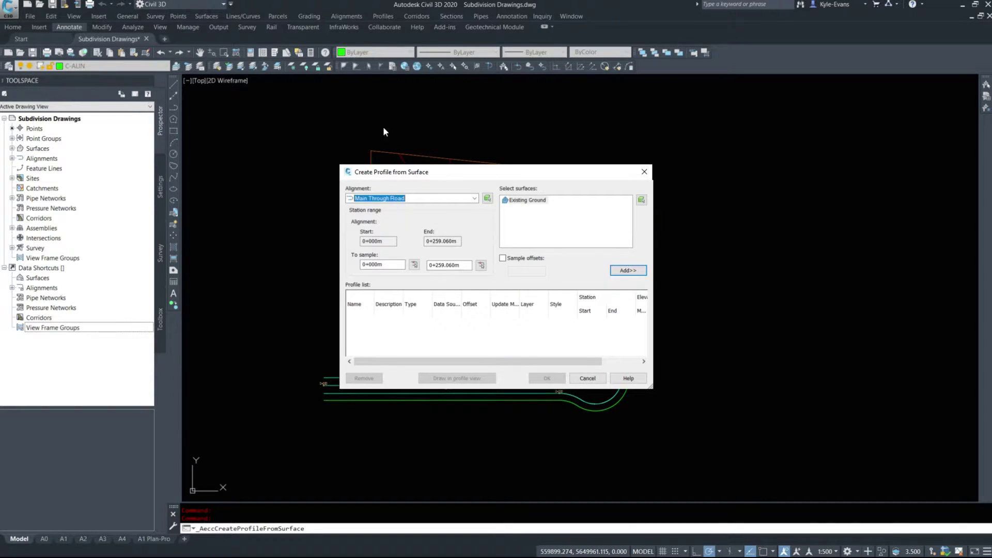
pyautogui.click(619, 272)
# - Set the style of the Main Through Road surface profile to EDDT Existing Ground
pyautogui.click(565, 323)
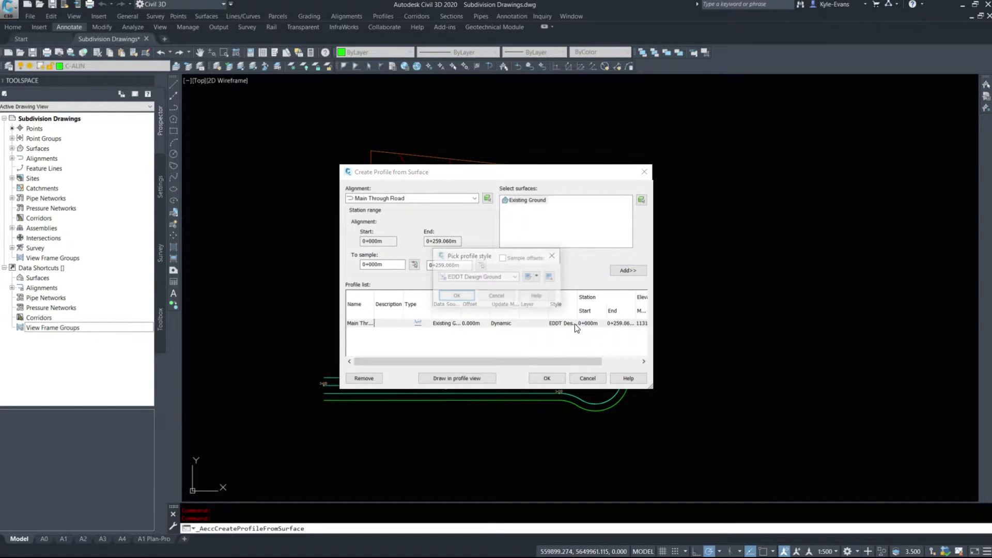
pyautogui.click(504, 277)
pyautogui.click(480, 308)
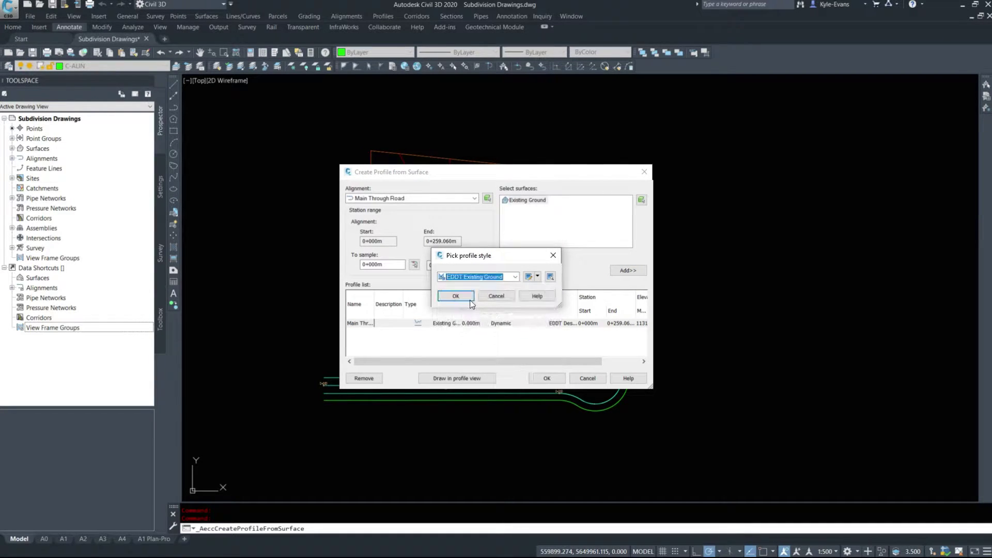
pyautogui.click(465, 295)
# - Create a profile view named Main Through Road with the automatic station range and place it in the empty space northeast of the subdivision
pyautogui.click(474, 382)
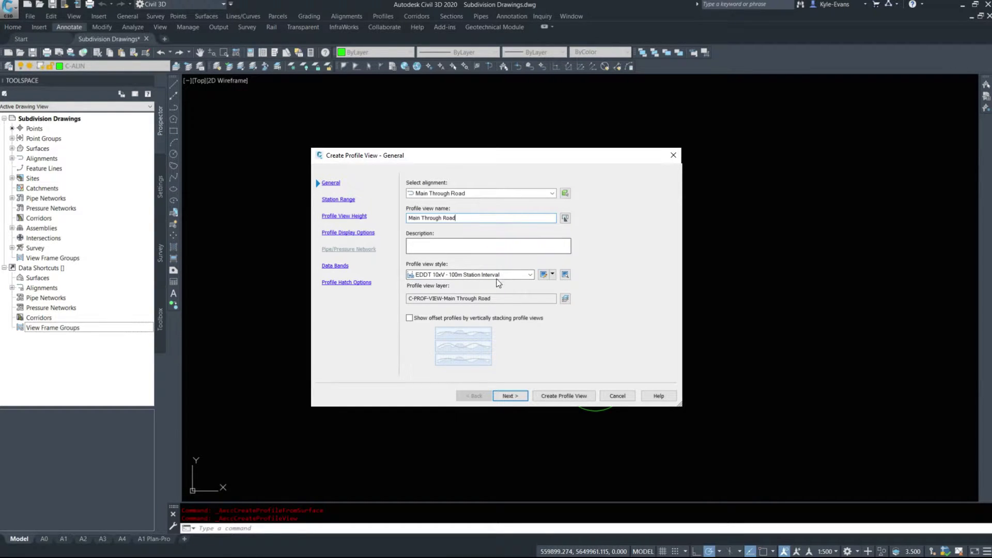
pyautogui.click(510, 396)
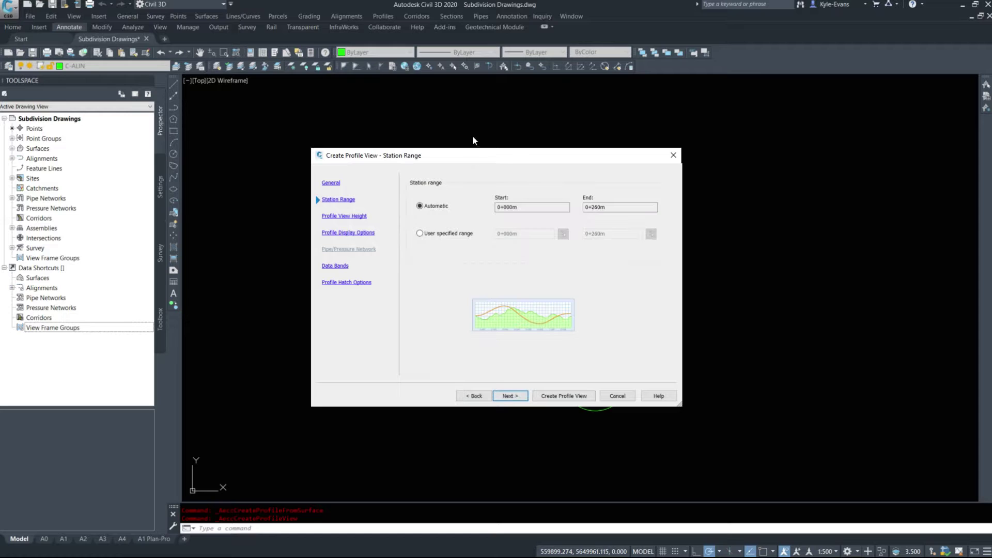
pyautogui.click(563, 396)
pyautogui.moveTo(687, 267); pyautogui.dragTo(491, 326, button='middle')
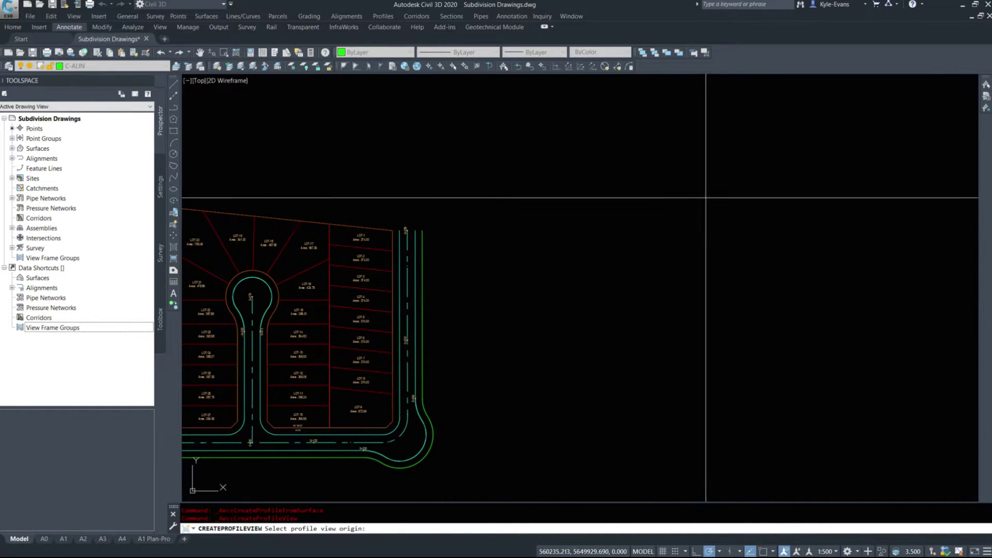
pyautogui.click(754, 176)
pyautogui.scroll(-5, 754, 177)
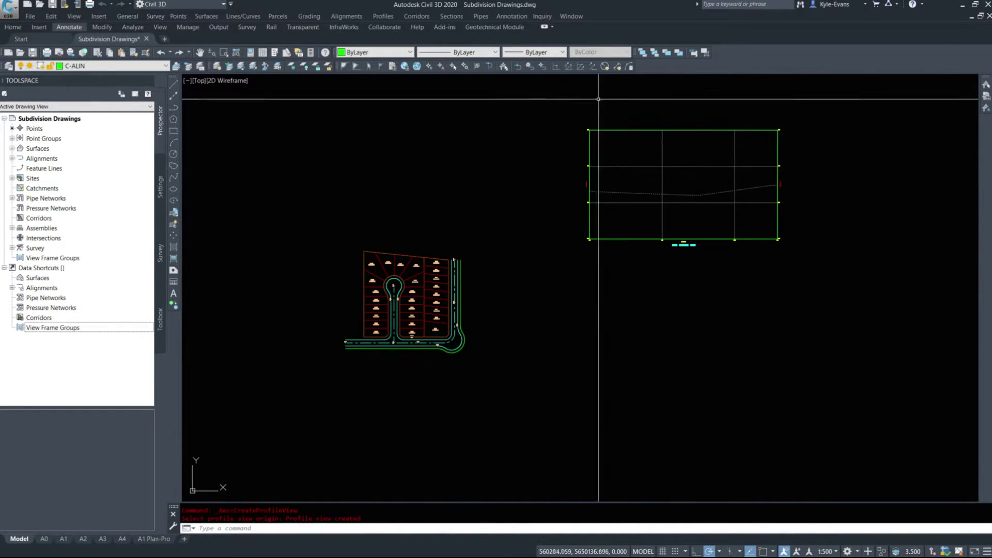
pyautogui.moveTo(715, 197); pyautogui.dragTo(734, 210, button='middle')
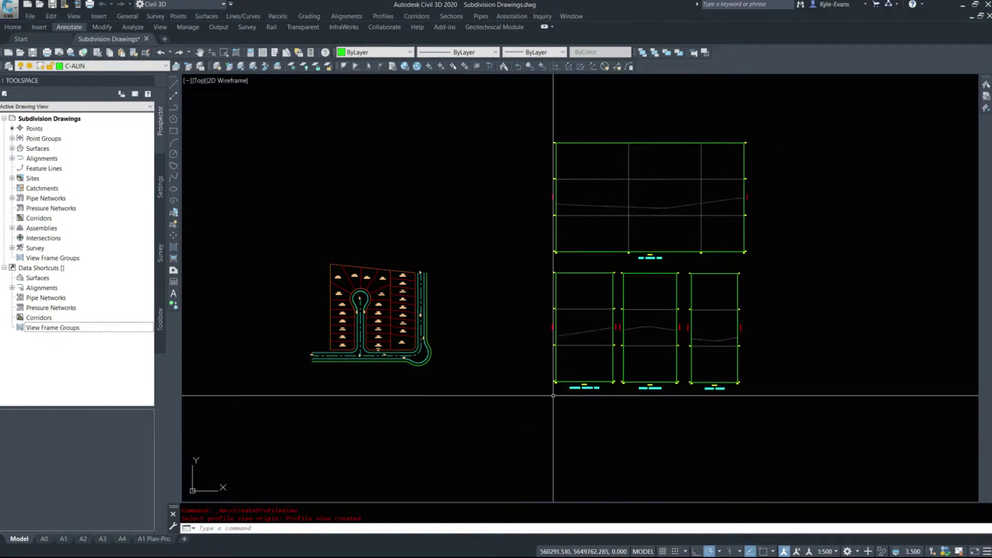
# - Examine the profile views for Culdesac Entrance Road, Outside Cul-de-sac and Outside Knuckle
pyautogui.scroll(6, 589, 396)
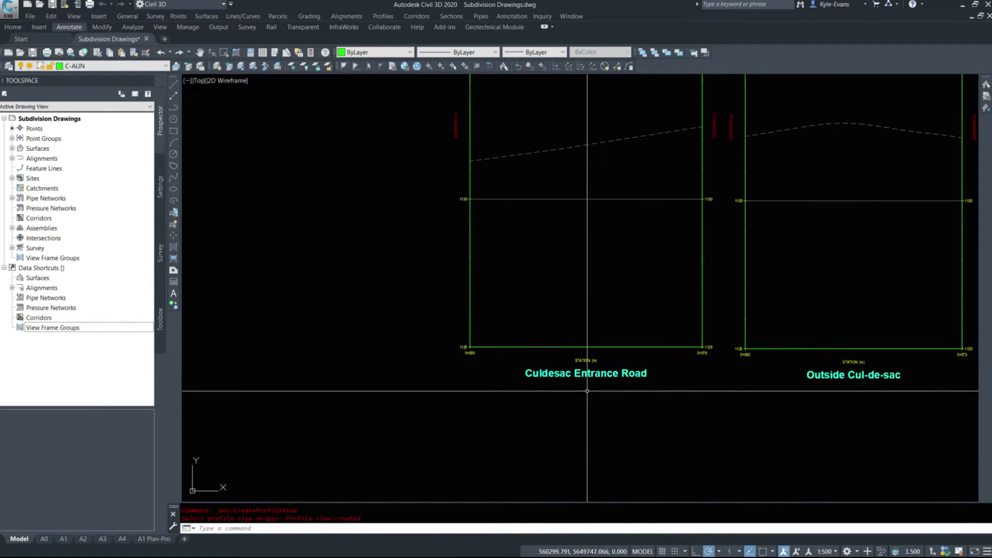
pyautogui.scroll(-4, 589, 395)
pyautogui.moveTo(695, 410); pyautogui.dragTo(596, 403, button='middle')
pyautogui.scroll(5, 591, 395)
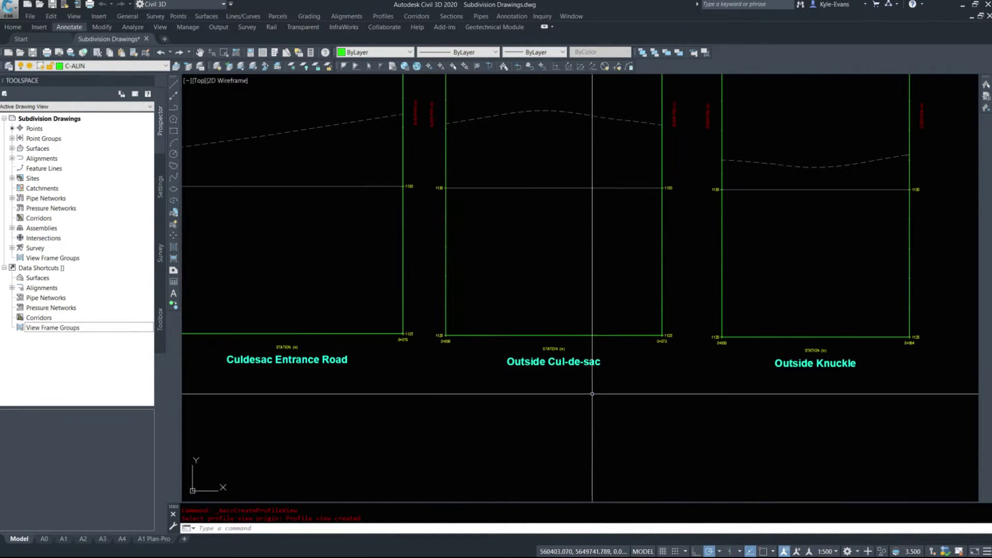
# - Show the properties of the Outside Knuckle profile view
pyautogui.moveTo(711, 368); pyautogui.dragTo(528, 381, button='middle')
pyautogui.scroll(-5, 528, 380)
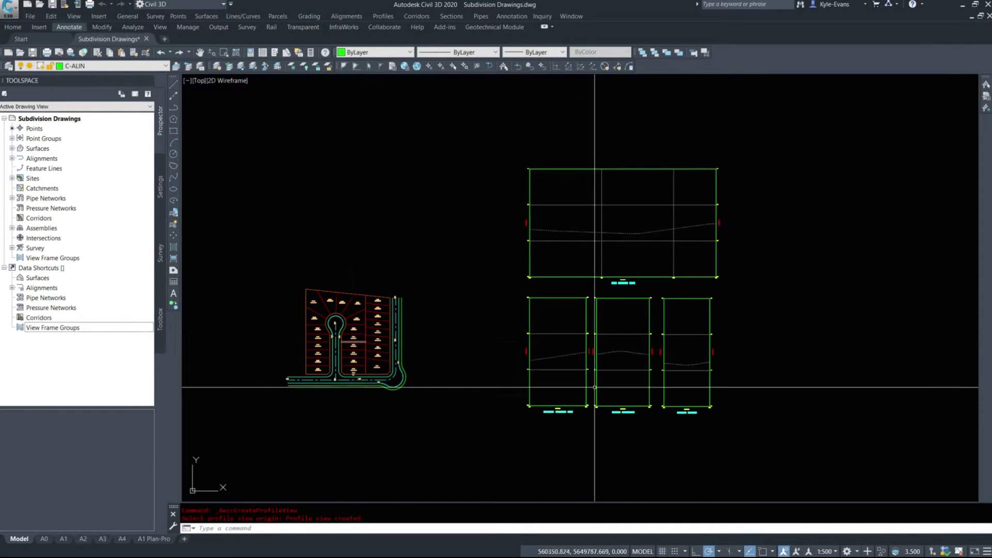
pyautogui.click(691, 408)
pyautogui.click(686, 387)
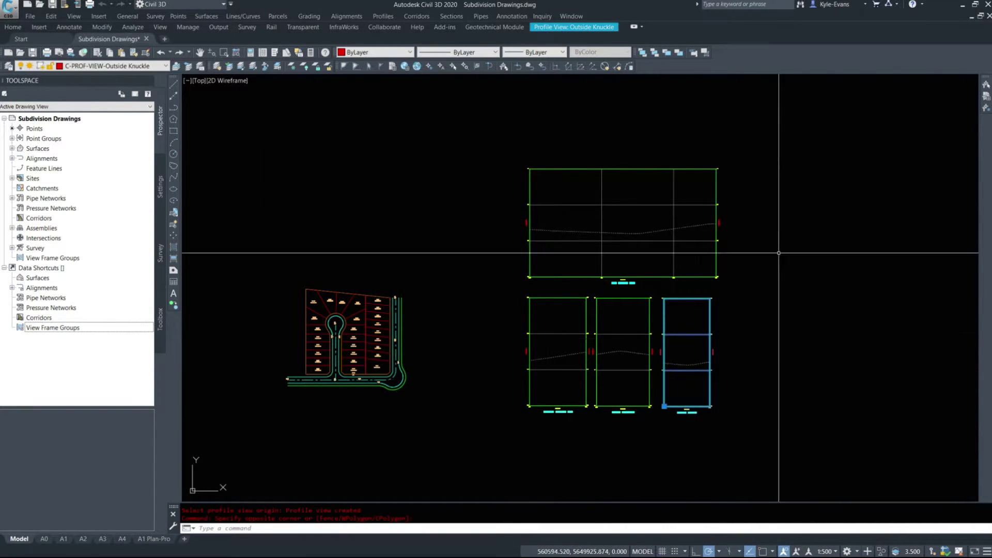
pyautogui.rightClick(685, 387)
pyautogui.click(720, 466)
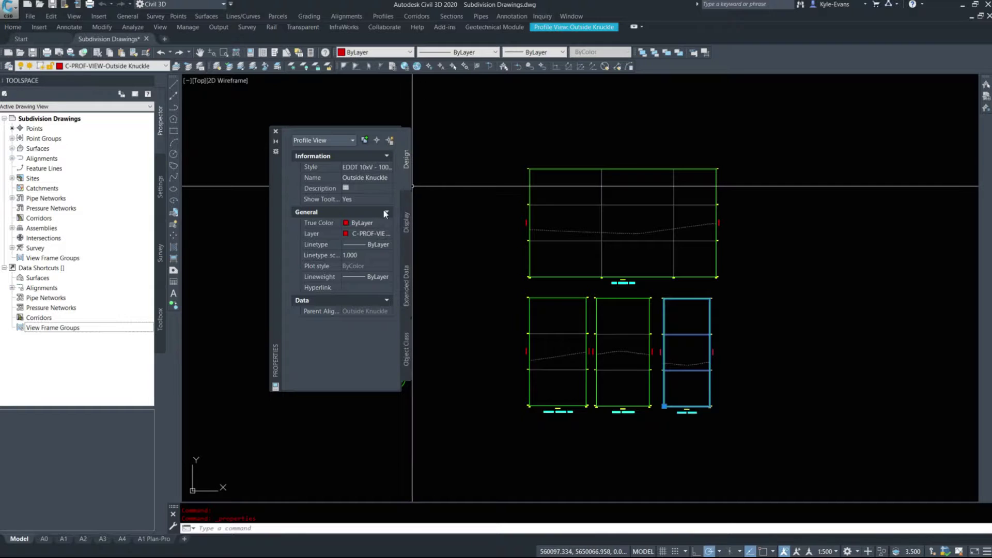
# - Enlarge the properties palette and rename the surface profile in the Outside Knuckle view to Outside Knuckle Existing
pyautogui.press('Escape')
pyautogui.click(676, 361)
pyautogui.click(673, 367)
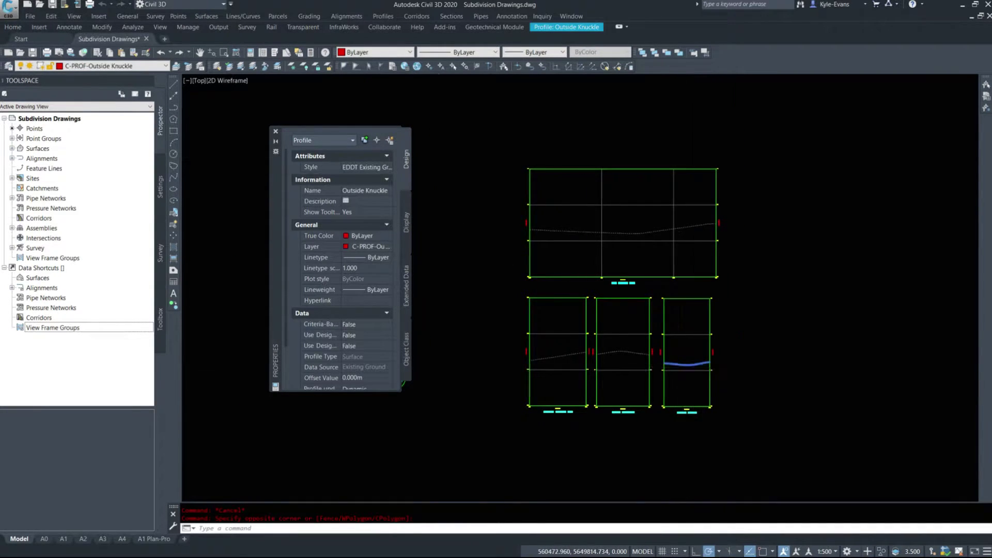
pyautogui.scroll(2, 686, 368)
pyautogui.moveTo(400, 391); pyautogui.dragTo(527, 425)
pyautogui.moveTo(287, 250); pyautogui.dragTo(203, 243)
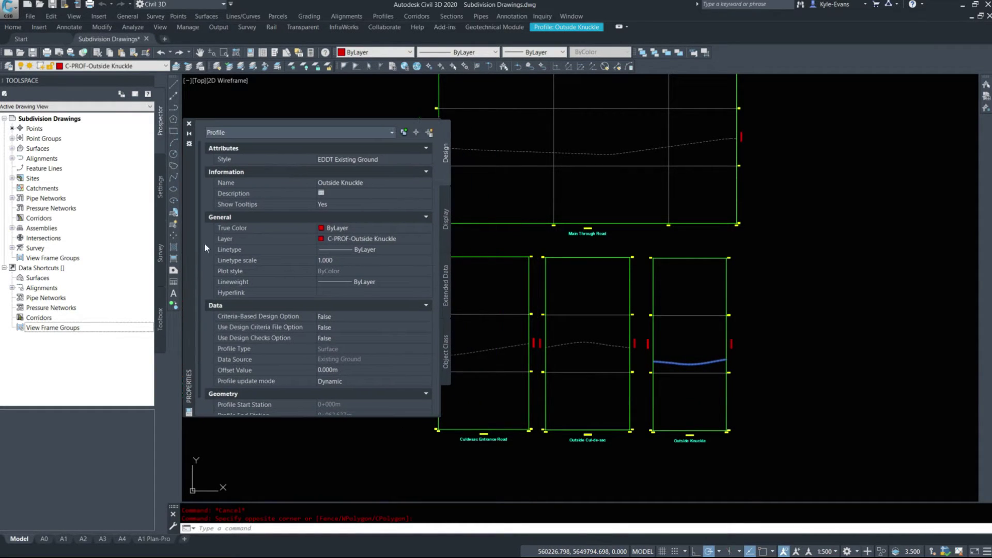
pyautogui.click(384, 182)
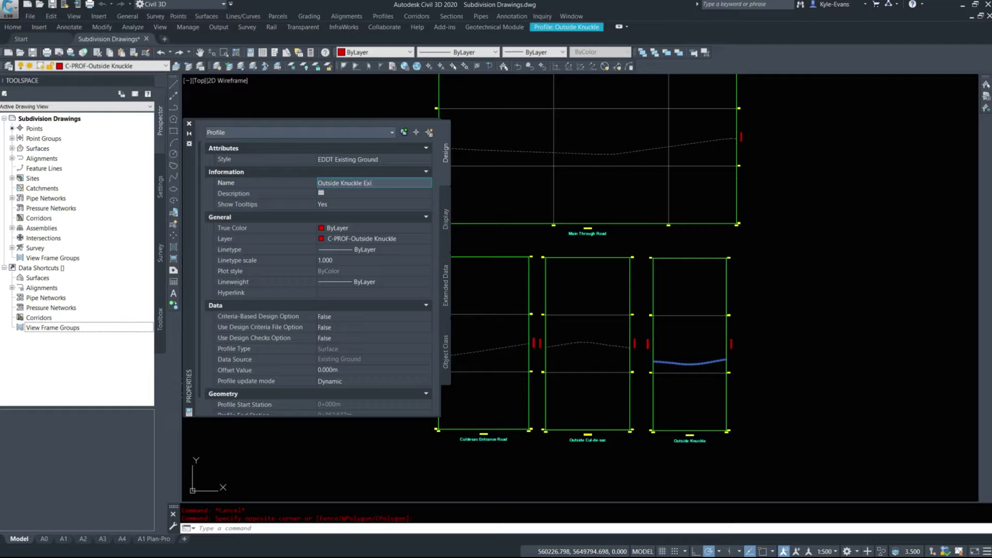
pyautogui.moveTo(545, 234); pyautogui.dragTo(577, 221, button='middle')
pyautogui.press('Escape')
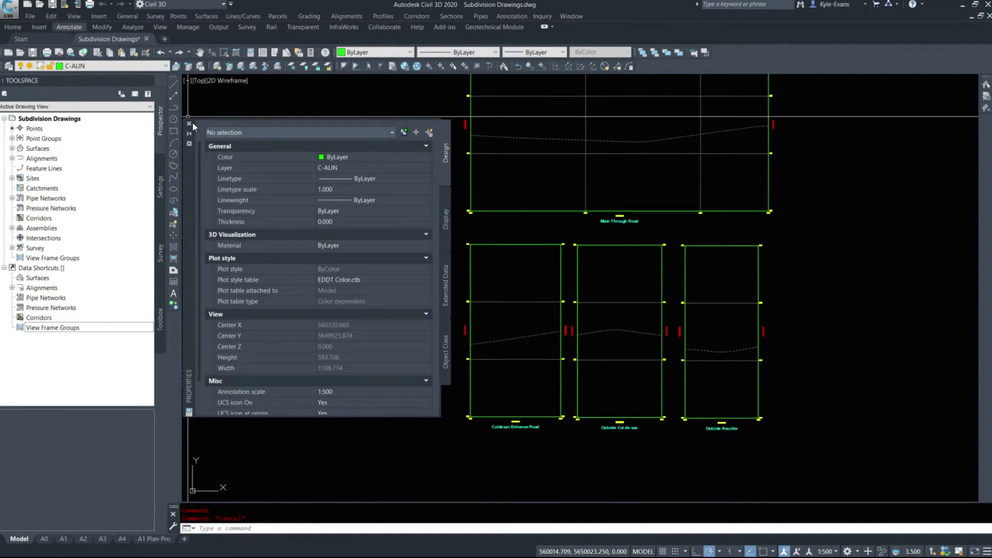
# - Rename the surface profile in the Outside Cul-de-sac view to Outside Cul-de-sac Existing
pyautogui.click(629, 339)
pyautogui.click(613, 326)
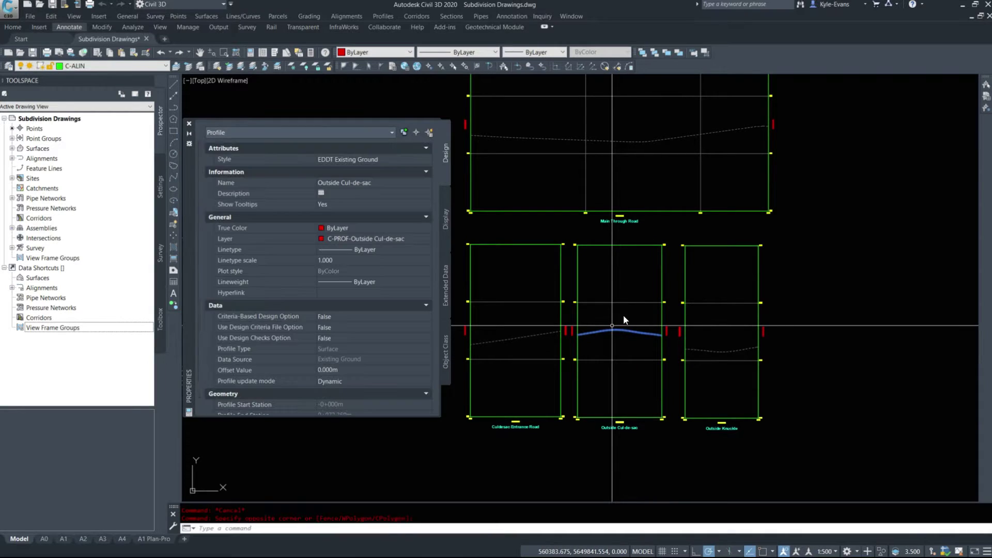
pyautogui.click(380, 184)
pyautogui.write('Existing')
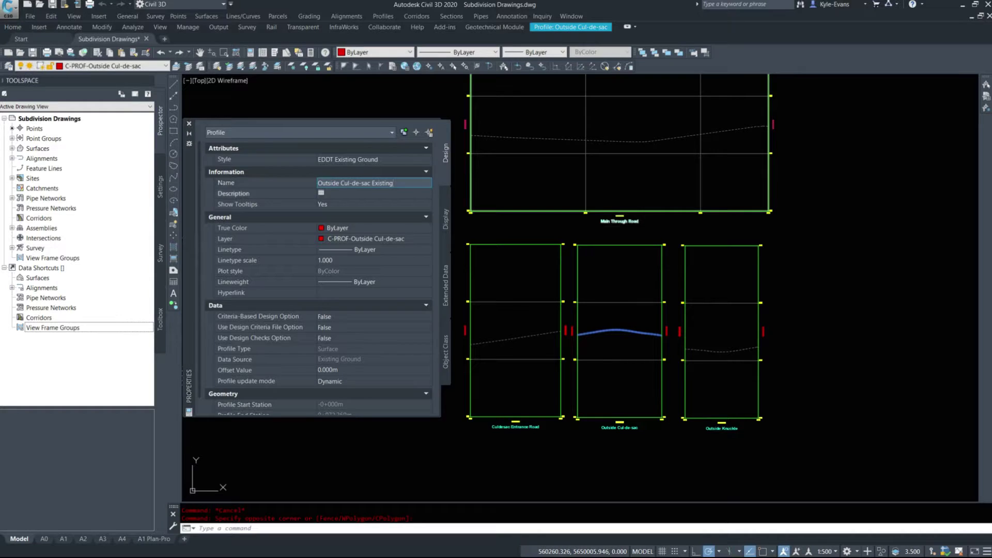
pyautogui.press('Return')
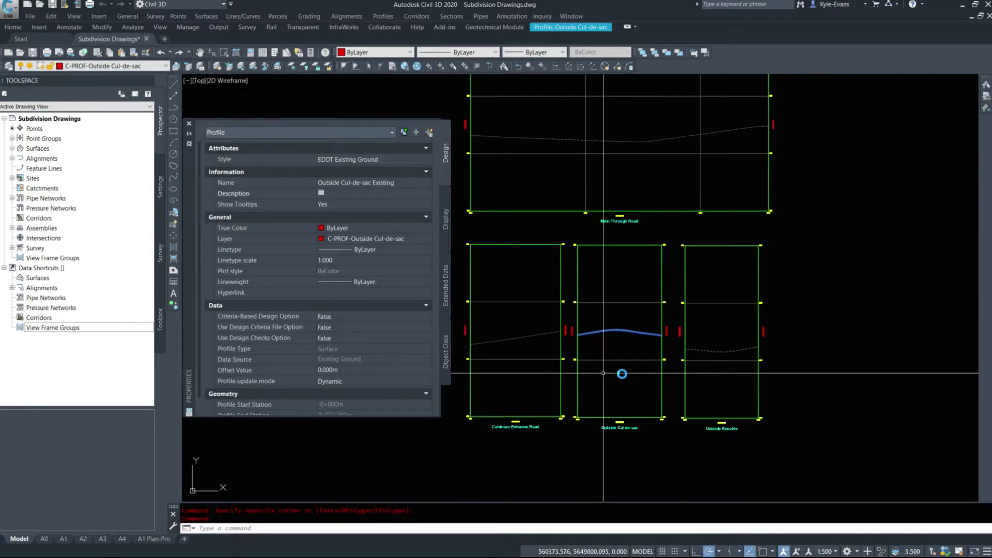
pyautogui.moveTo(622, 372); pyautogui.dragTo(689, 368, button='middle')
pyautogui.press('Escape')
# - Rename the surface profile in the Culdesac Entrance Road view to Culdesac Entrance Road Existing
pyautogui.click(603, 335)
pyautogui.click(588, 325)
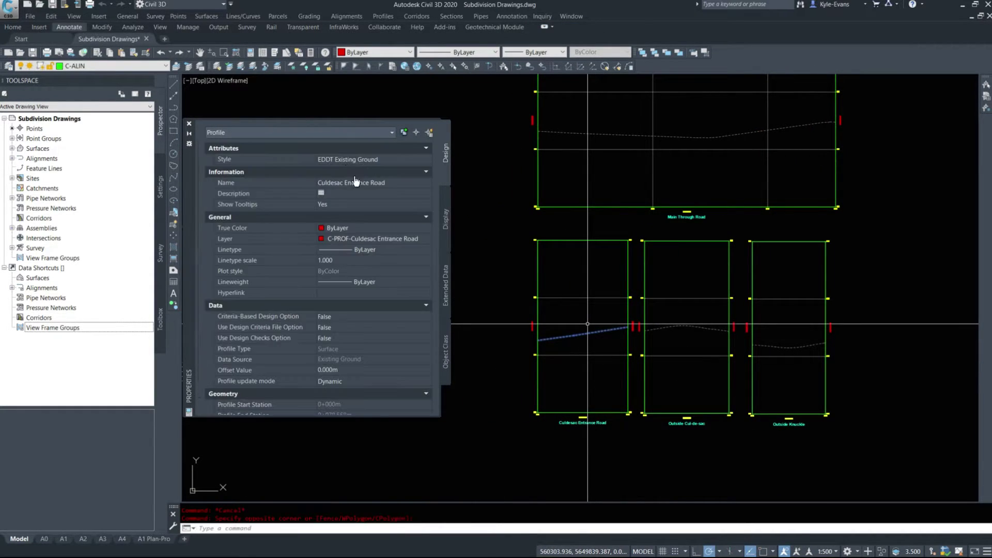
pyautogui.click(407, 184)
pyautogui.write('Existing')
pyautogui.press('Return')
pyautogui.moveTo(683, 246); pyautogui.dragTo(691, 339, button='middle')
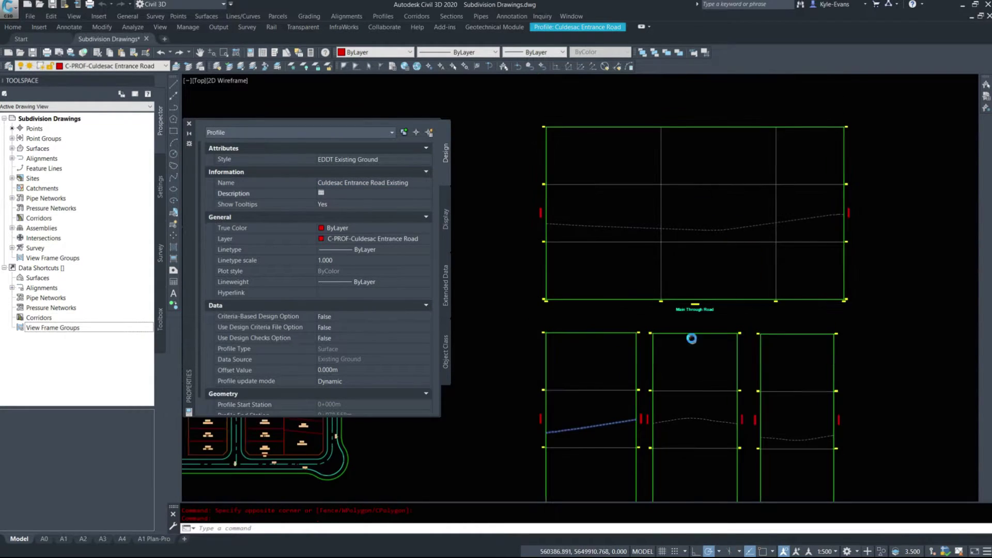
pyautogui.press('Escape')
# - Rename the surface profile in the Main Through Road view to Main Through Road Existing
pyautogui.click(698, 230)
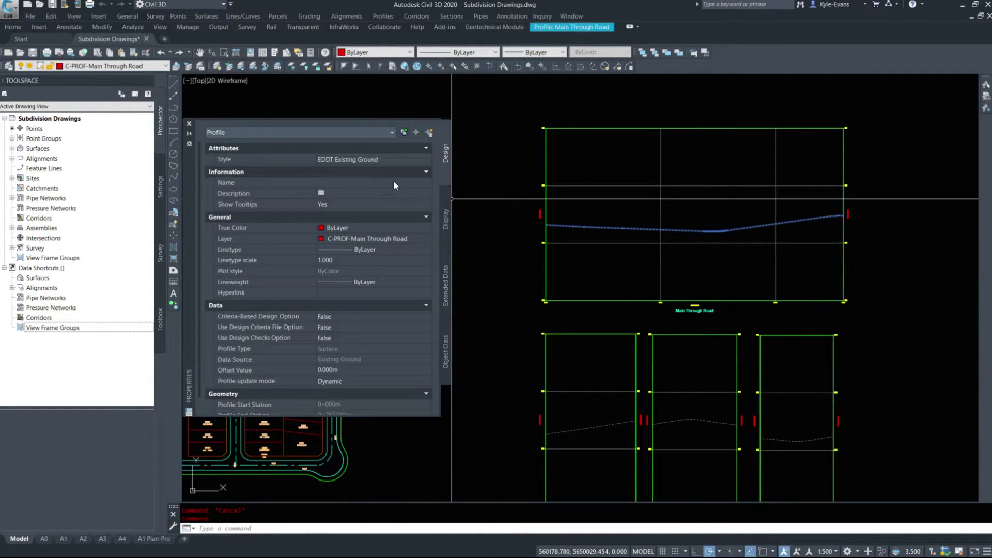
pyautogui.click(394, 183)
pyautogui.write('Existing')
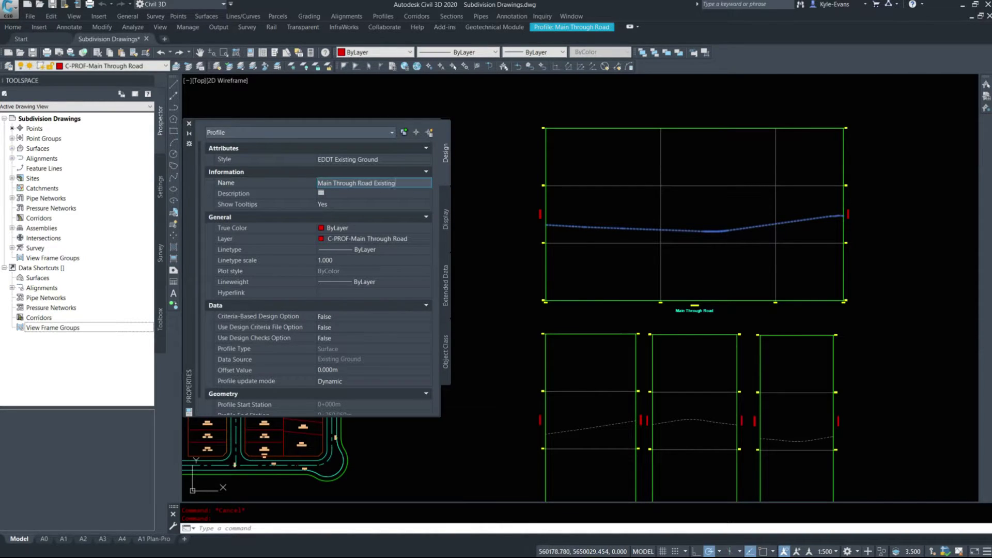
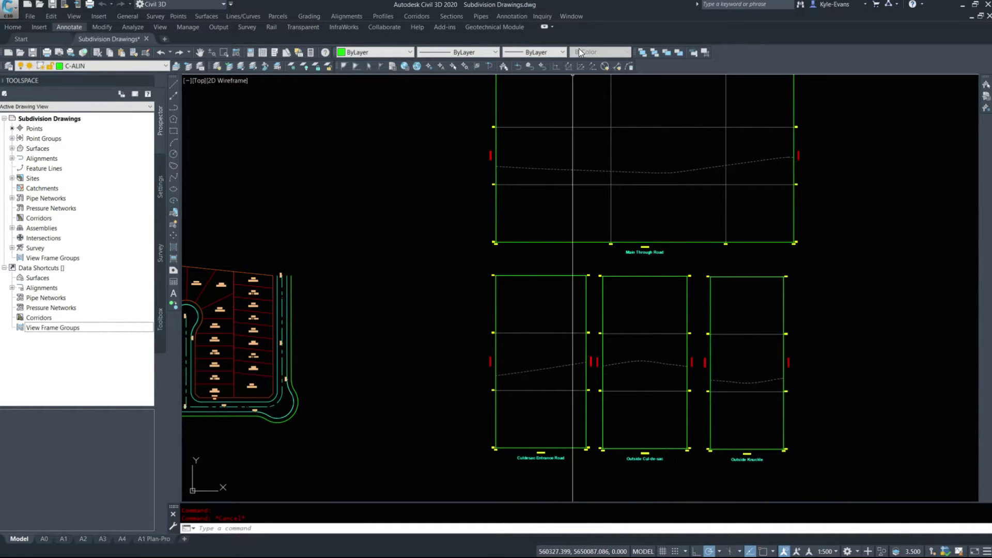
# - Create a layout profile named Main Through Road Design in the Main Through Road profile view, using the EDDT Design Ground style
pyautogui.moveTo(578, 289); pyautogui.dragTo(515, 319, button='middle')
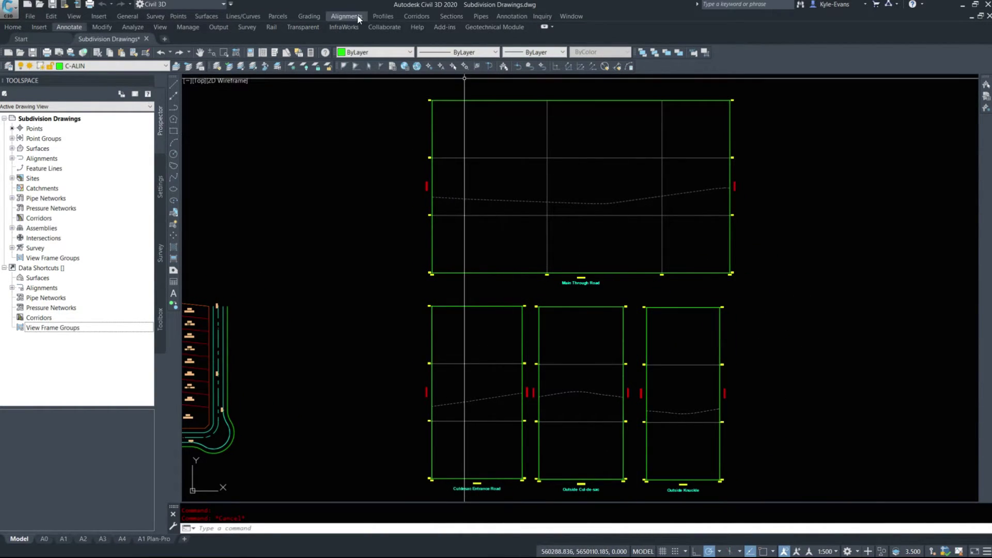
pyautogui.click(383, 16)
pyautogui.click(418, 39)
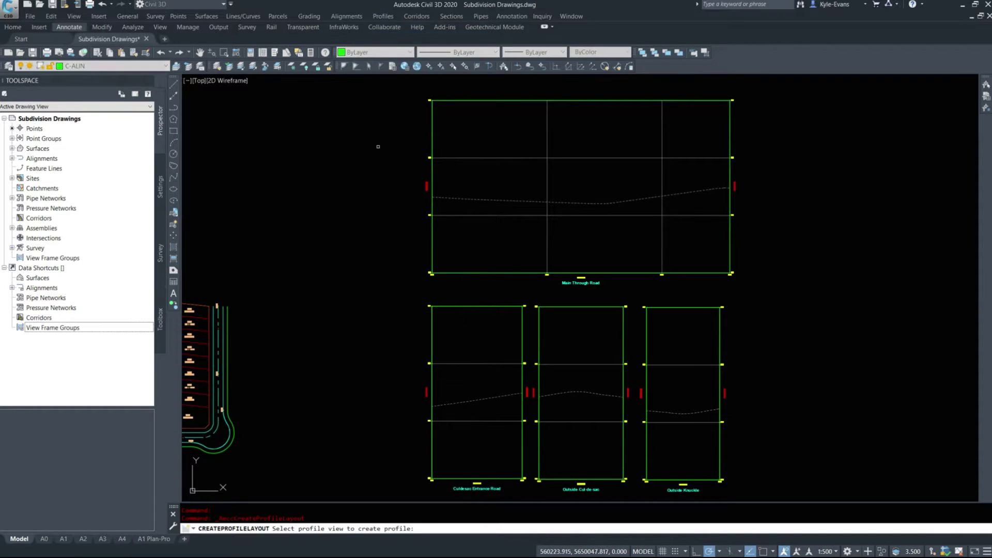
pyautogui.click(463, 100)
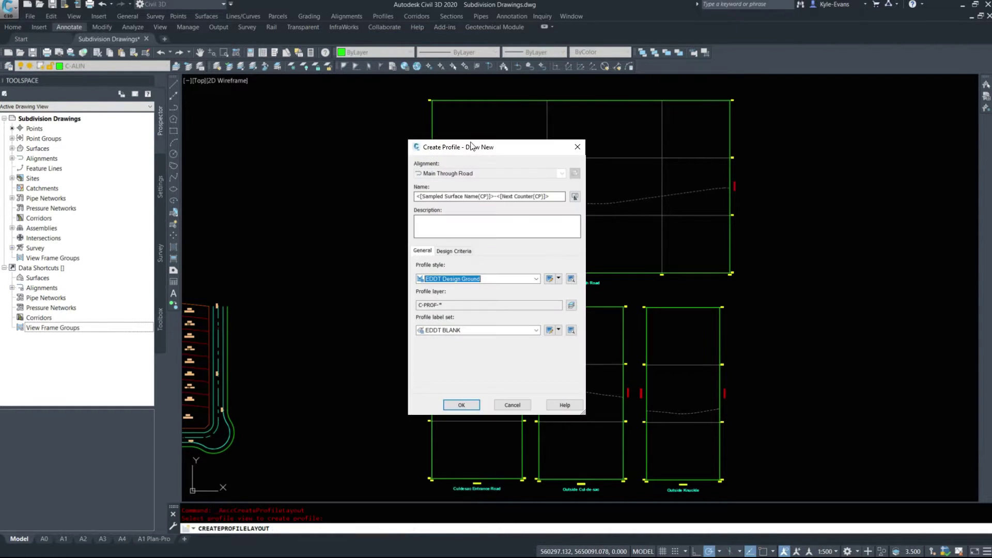
pyautogui.moveTo(559, 197); pyautogui.dragTo(20, 140)
pyautogui.write('Mai')
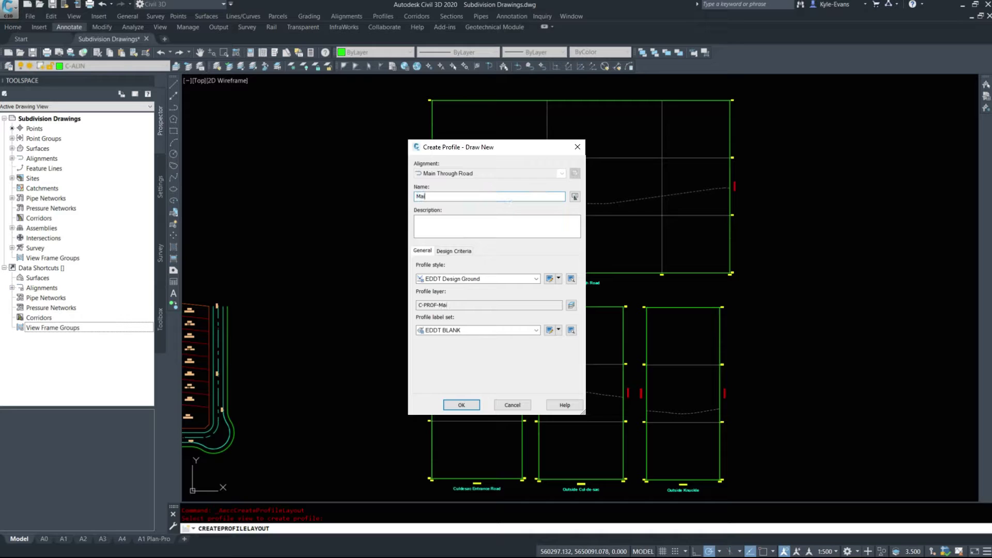
pyautogui.write('n Trho')
pyautogui.press('BackSpace')
pyautogui.press('BackSpace')
pyautogui.press('BackSpace')
pyautogui.write('hrou')
pyautogui.click(464, 406)
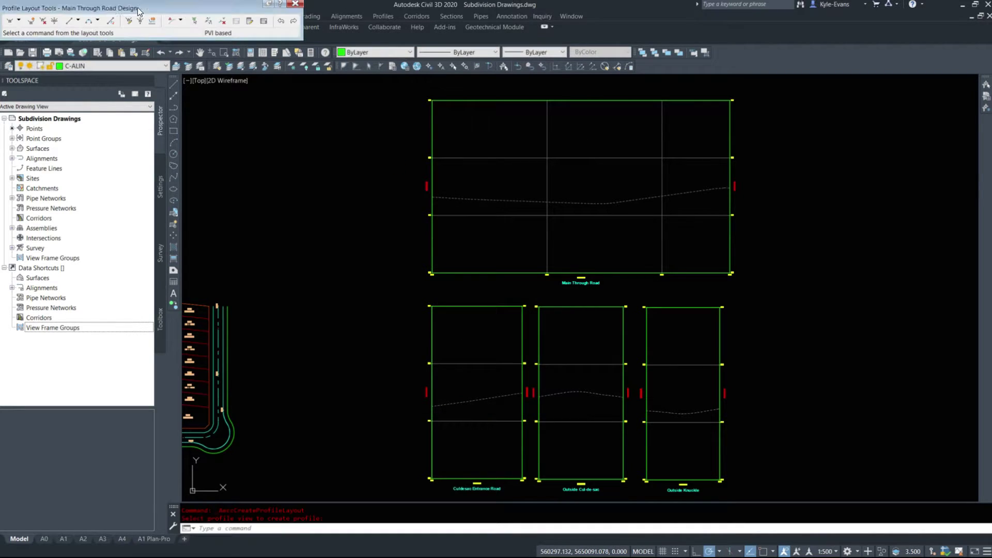
# - In the vertical curve settings, set the K value to 10 for both crest and sag curves
pyautogui.click(195, 108)
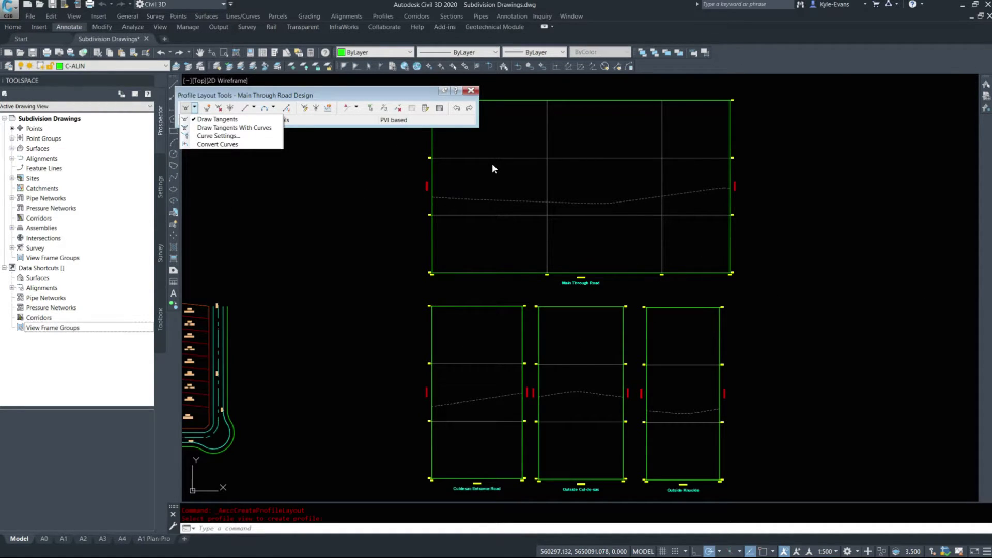
pyautogui.click(226, 136)
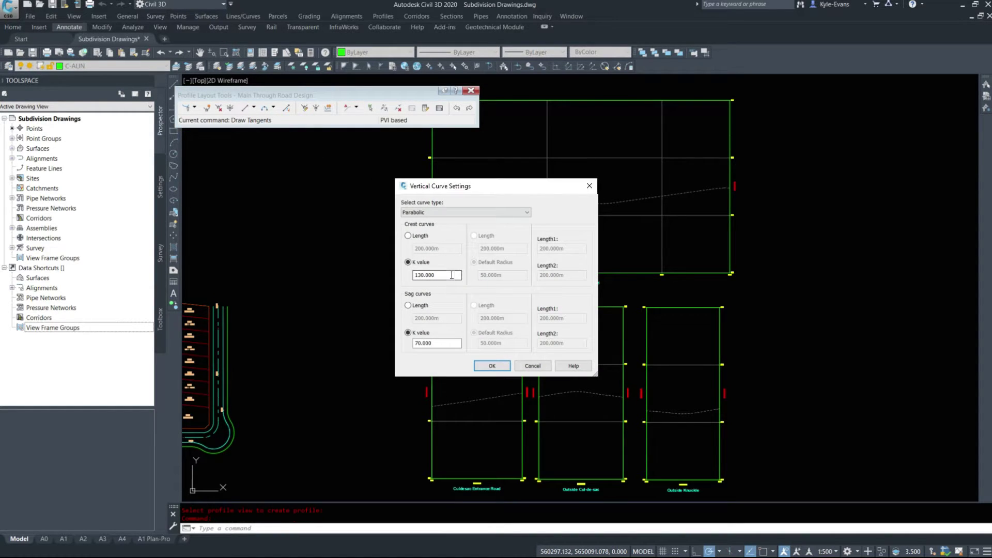
pyautogui.moveTo(451, 275); pyautogui.dragTo(341, 277)
pyautogui.write('10')
pyautogui.press('Tab')
pyautogui.write('10')
# - Switch to the Calgary design guideline PDF in the browser and check the crest and sag K values for 50 km/h
pyautogui.hotkey('alt', 'Tab')
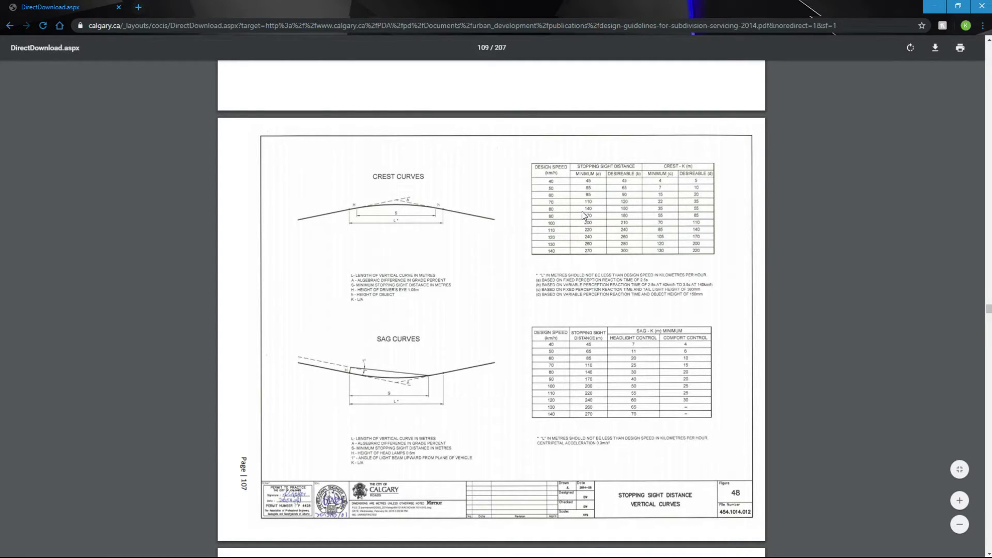
pyautogui.keyDown('ctrl'); pyautogui.scroll(3, 583, 214); pyautogui.keyUp('ctrl')
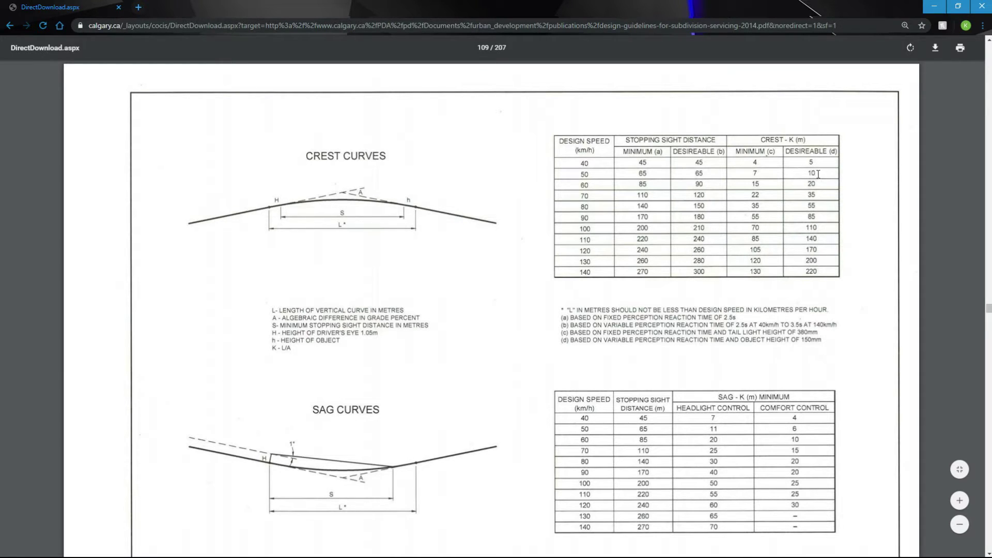
pyautogui.moveTo(818, 174); pyautogui.dragTo(807, 187)
pyautogui.click(719, 433)
pyautogui.click(935, 8)
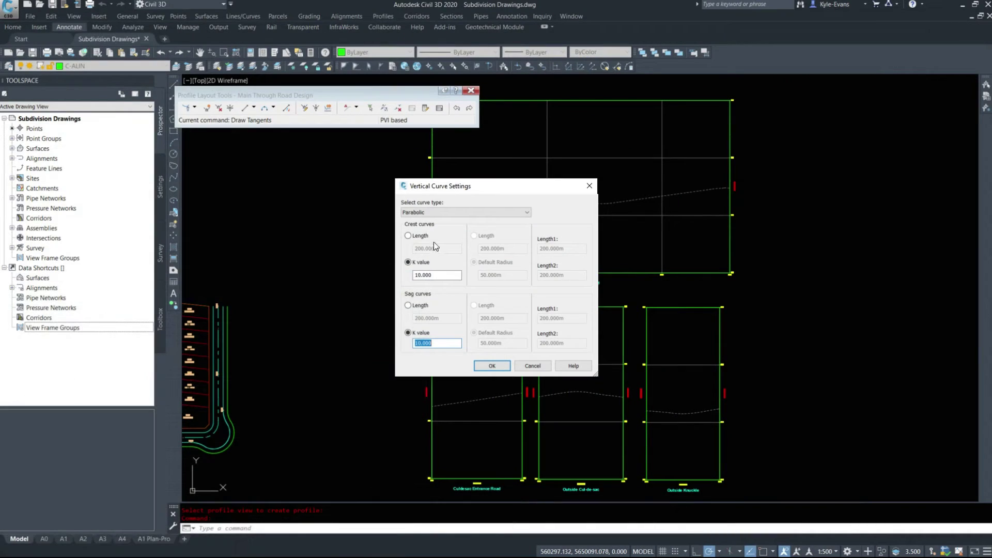
# - Set the sag curve K value to 11 and accept the vertical curve settings
pyautogui.click(446, 278)
pyautogui.doubleClick(436, 345)
pyautogui.write('11')
pyautogui.click(490, 362)
# - Start drawing tangents with curves from the start endpoint of the existing ground line in the Main Through Road view
pyautogui.moveTo(453, 227); pyautogui.dragTo(476, 291, button='middle')
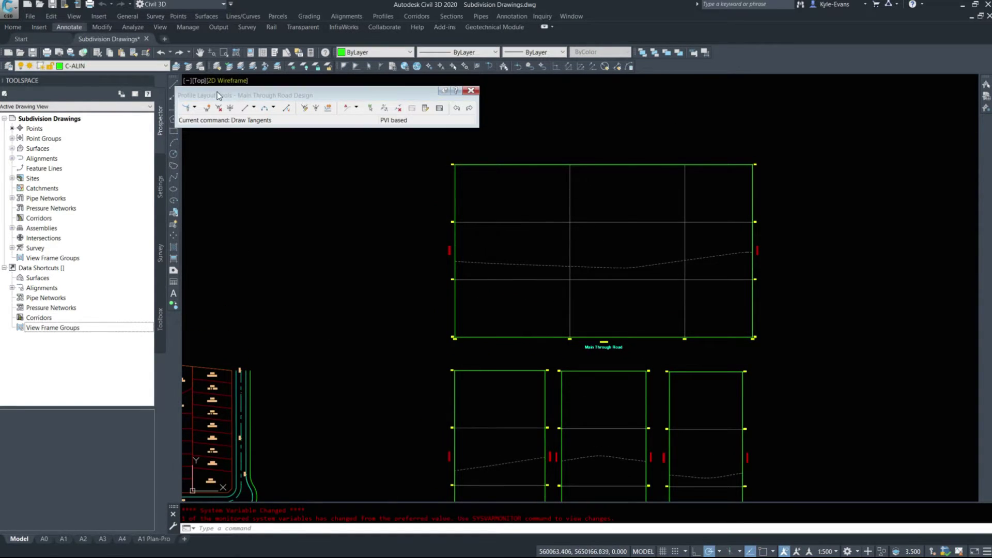
pyautogui.click(194, 108)
pyautogui.click(222, 126)
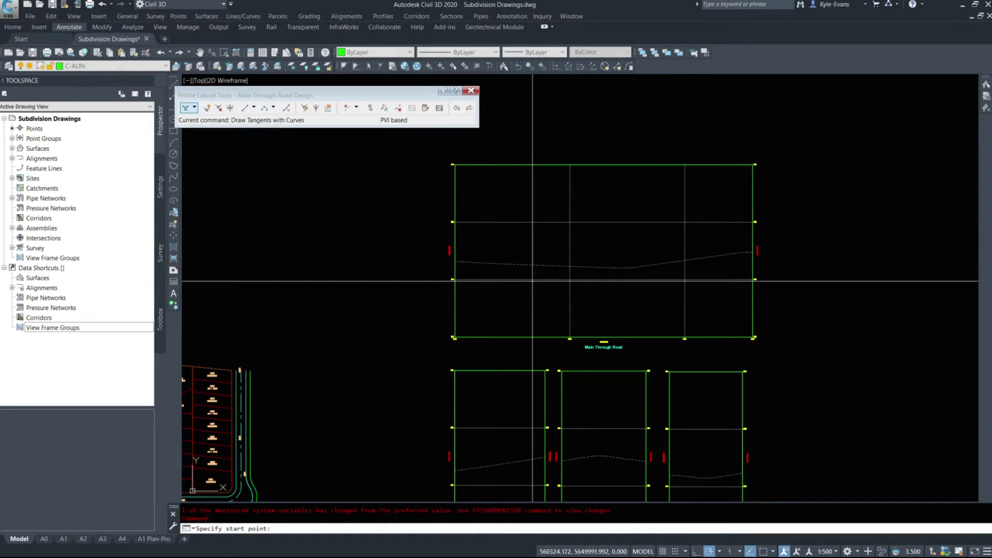
pyautogui.scroll(5, 462, 261)
pyautogui.keyDown('shift'); pyautogui.rightClick(462, 256); pyautogui.keyUp('shift')
pyautogui.click(486, 324)
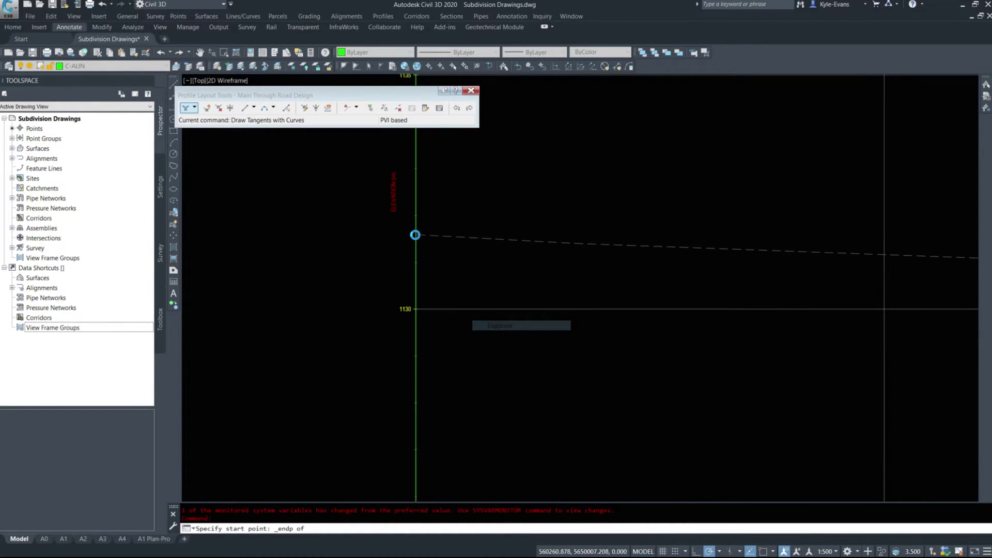
pyautogui.click(416, 229)
pyautogui.scroll(-5, 439, 230)
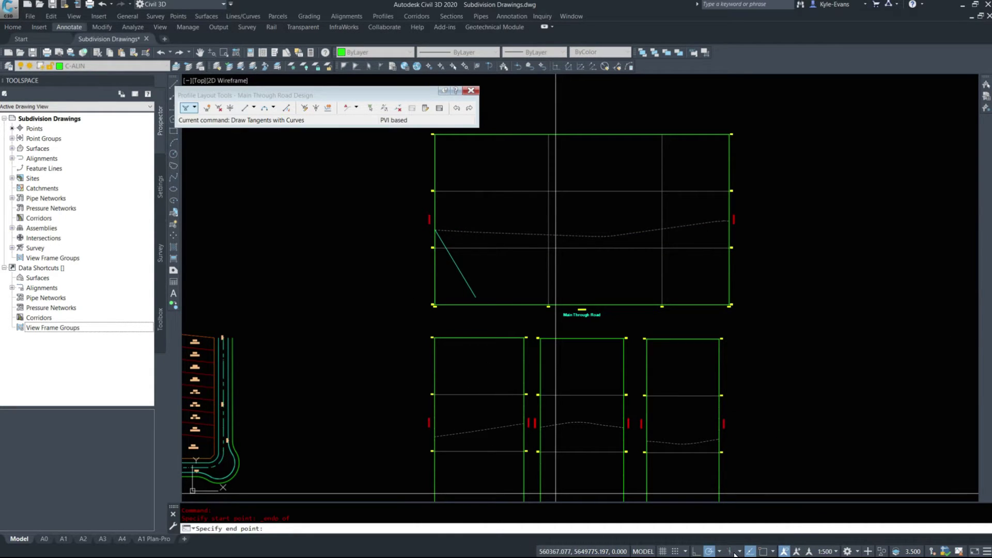
# - With polar tracking off, place a PVI at the existing ground's low point near station 0+150 and finish at the ground line's end
pyautogui.click(709, 551)
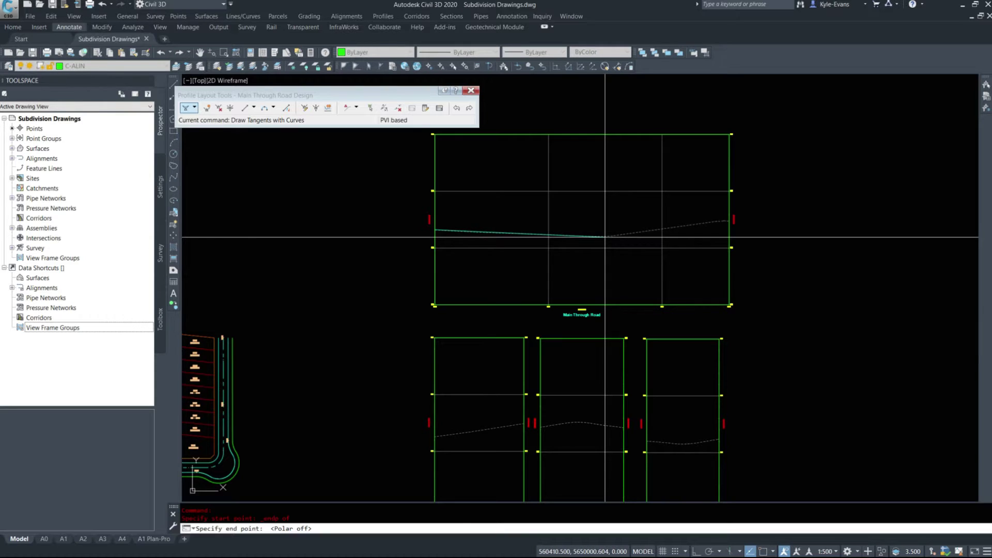
pyautogui.scroll(4, 606, 238)
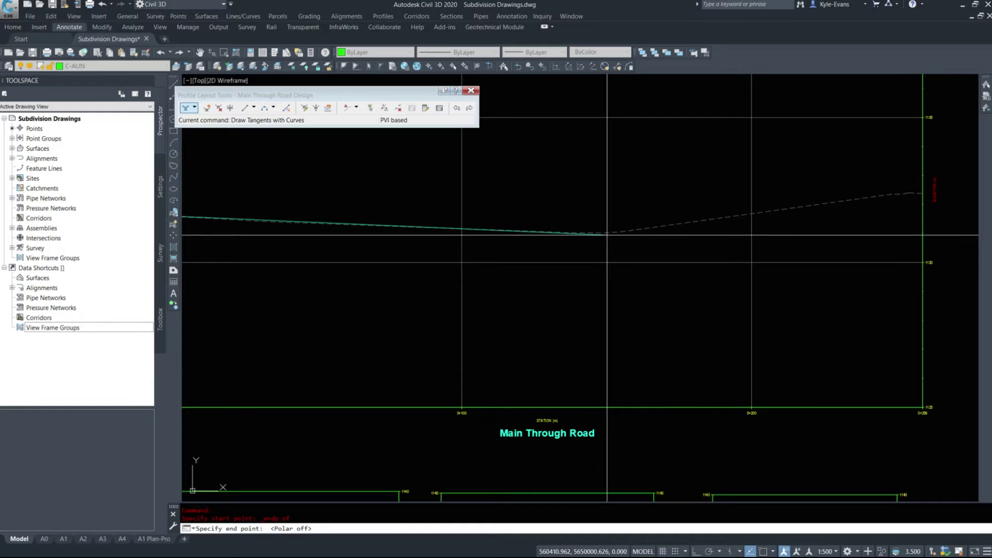
pyautogui.click(606, 235)
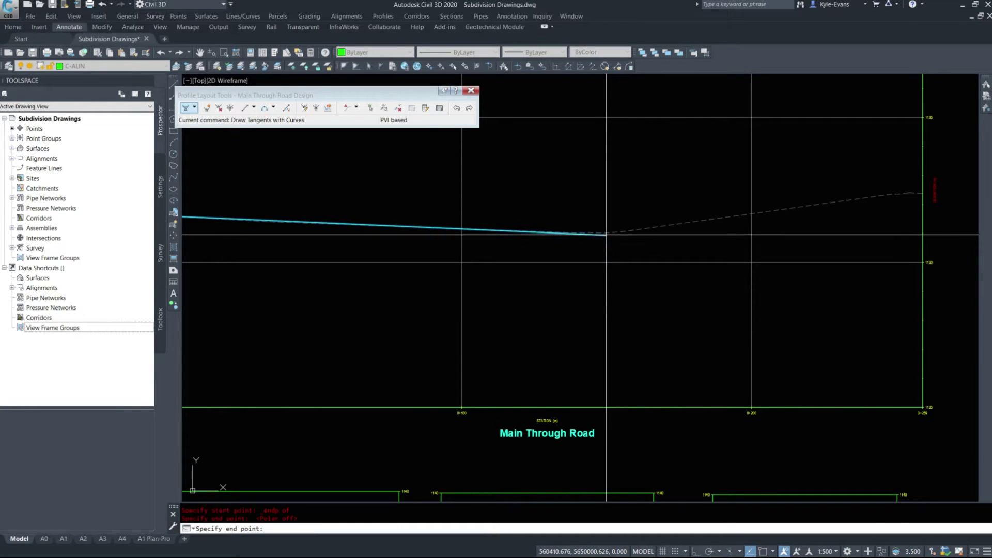
pyautogui.keyDown('shift'); pyautogui.rightClick(914, 195); pyautogui.keyUp('shift')
pyautogui.press('e')
pyautogui.scroll(5, 918, 195)
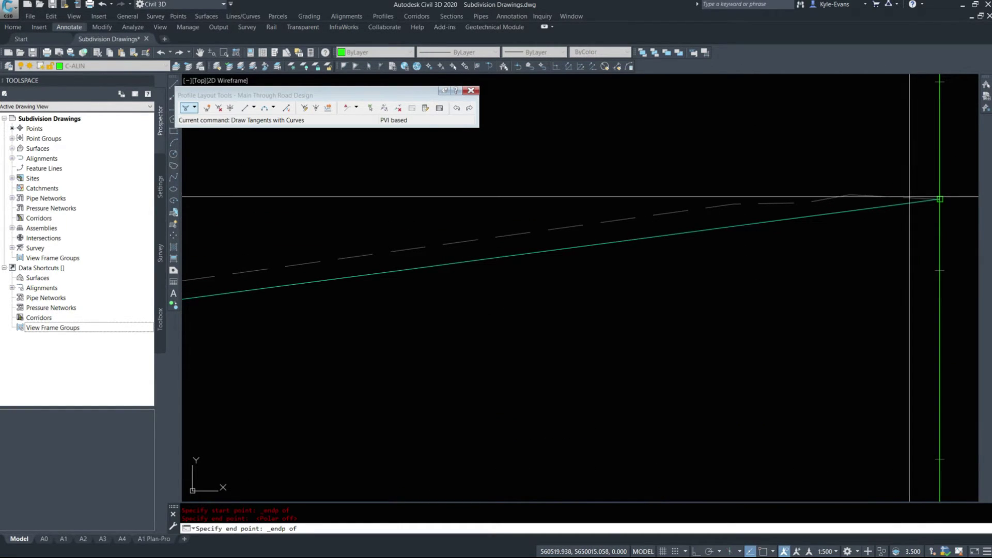
pyautogui.click(914, 194)
pyautogui.scroll(-2, 824, 199)
pyautogui.press('Return')
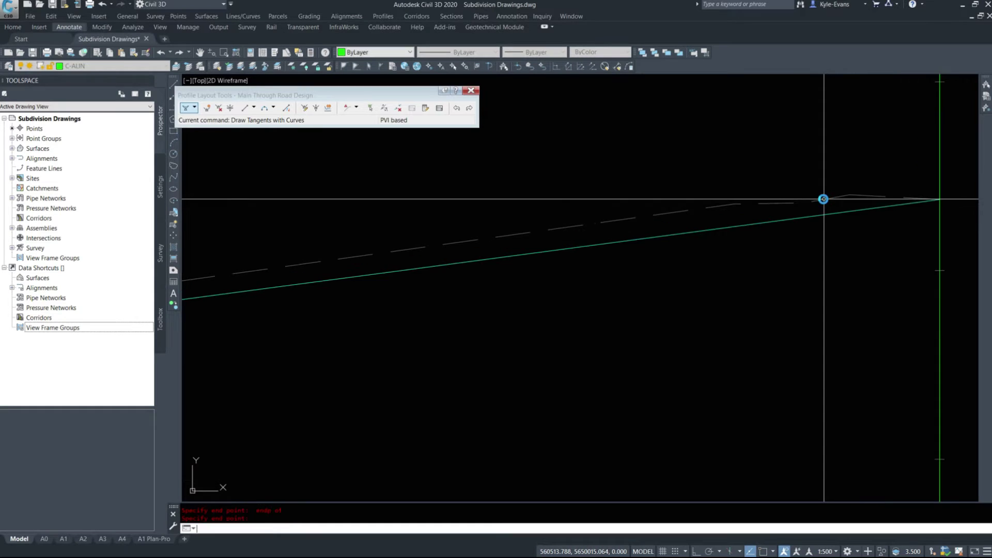
# - Stretch the sag PVI of the Main Through Road design profile slightly up toward existing ground, and close the profile layout tools
pyautogui.scroll(-7, 831, 247)
pyautogui.scroll(4, 602, 286)
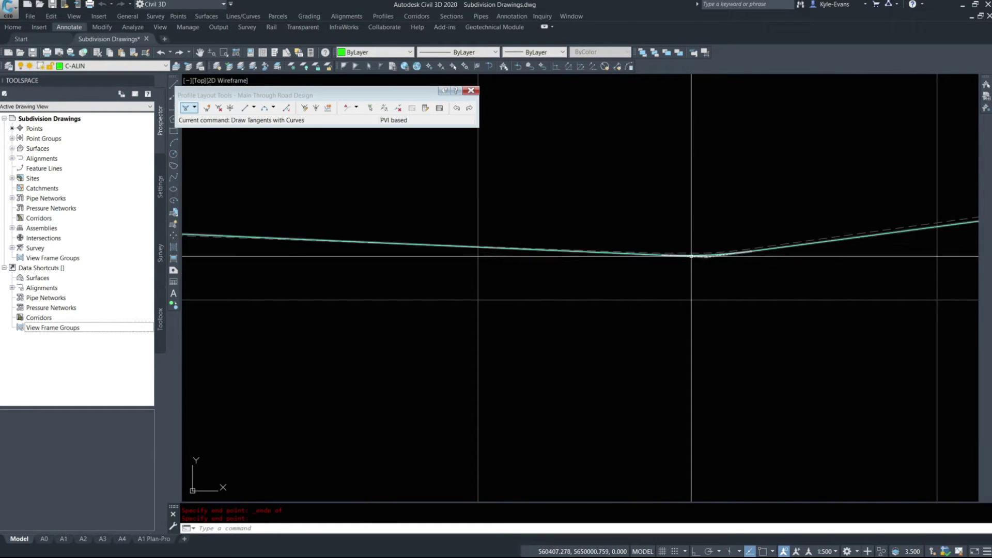
pyautogui.click(693, 253)
pyautogui.click(679, 253)
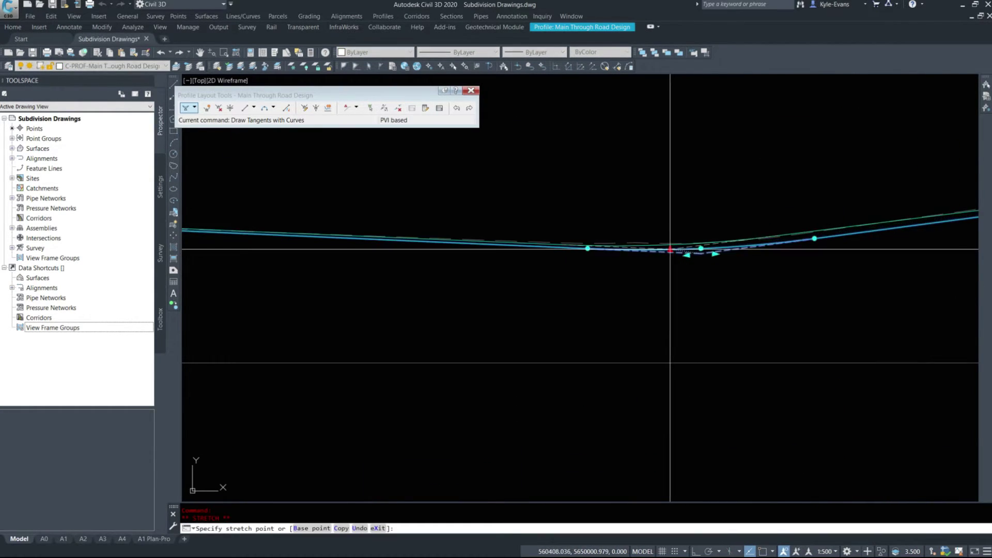
pyautogui.click(670, 249)
pyautogui.scroll(-5, 718, 286)
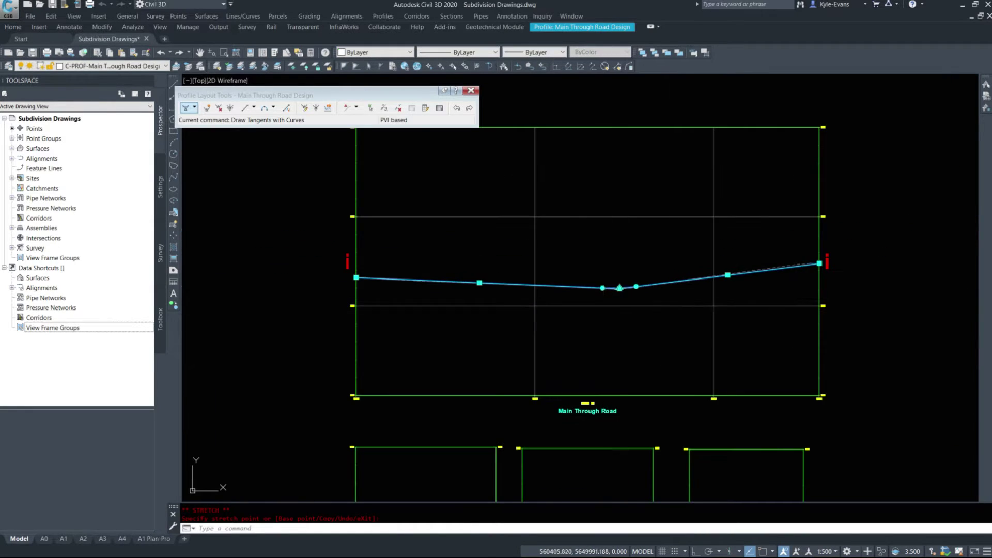
pyautogui.press('Escape')
pyautogui.scroll(-2, 530, 313)
pyautogui.moveTo(547, 335); pyautogui.dragTo(562, 201, button='middle')
pyautogui.moveTo(587, 106); pyautogui.dragTo(612, 158, button='middle')
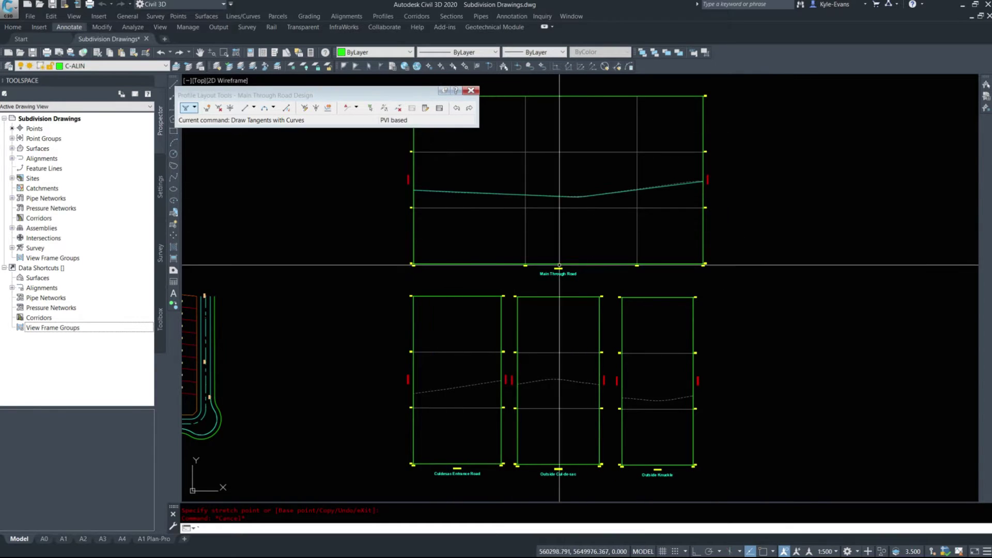
pyautogui.scroll(-7, 532, 284)
pyautogui.scroll(5, 538, 285)
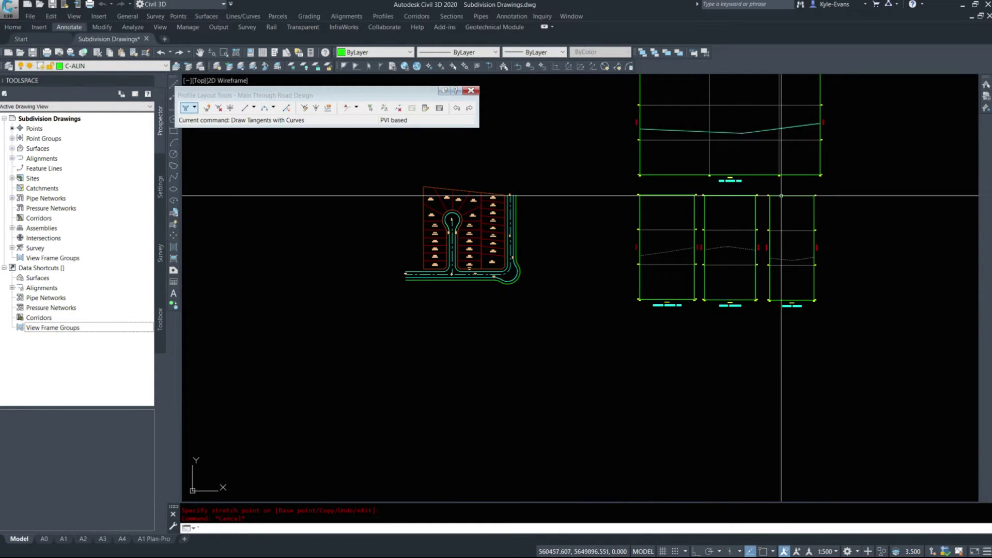
pyautogui.moveTo(538, 196); pyautogui.dragTo(456, 257, button='middle')
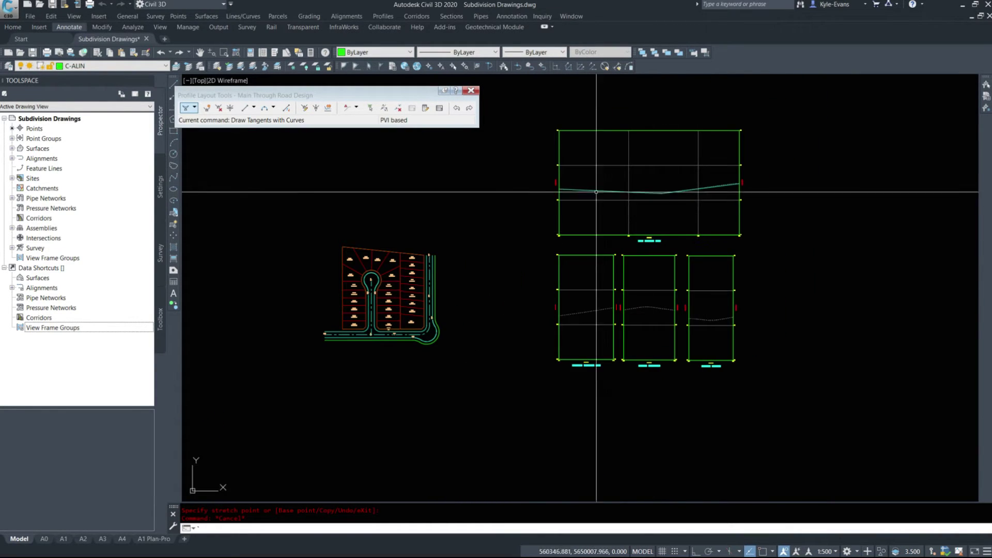
pyautogui.click(472, 92)
# - Create a layout profile named Culdesac Entrance Road Design in the Culdesac Entrance Road profile view
pyautogui.scroll(4, 643, 361)
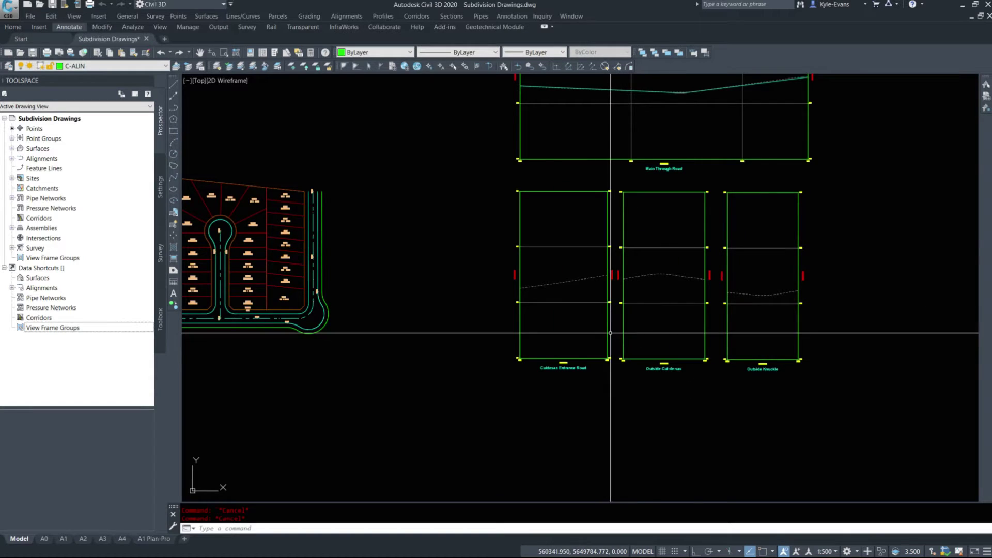
pyautogui.click(381, 16)
pyautogui.click(408, 37)
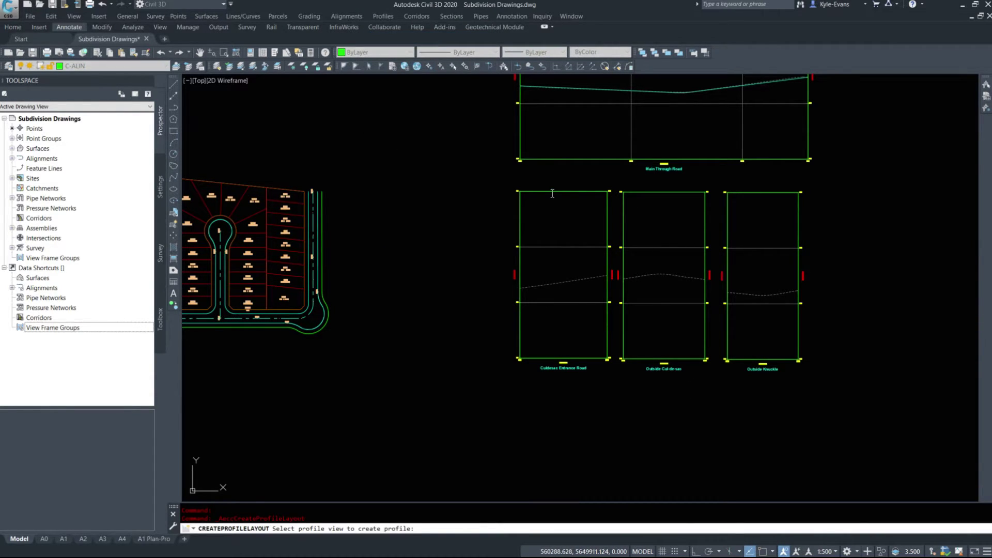
pyautogui.click(552, 194)
pyautogui.write('Culdesac Entrance Road Design')
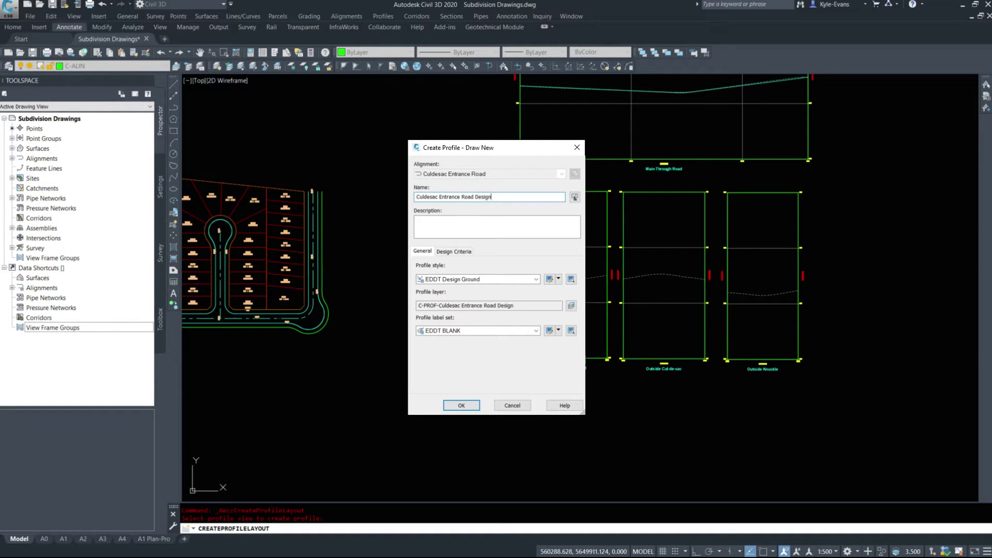
pyautogui.click(461, 405)
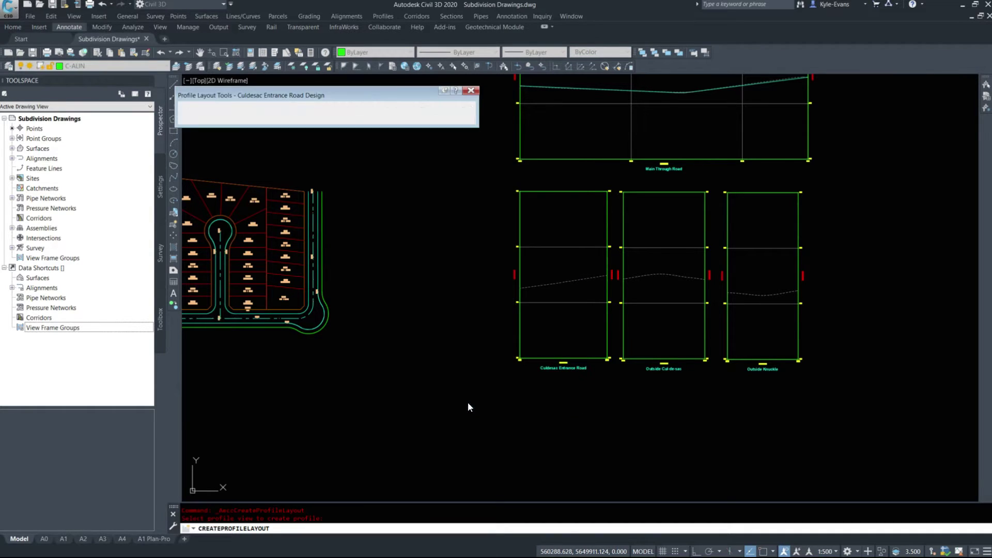
# - Draw a single tangent without curves between the start and end points of the existing ground line in the Culdesac Entrance Road view
pyautogui.click(195, 108)
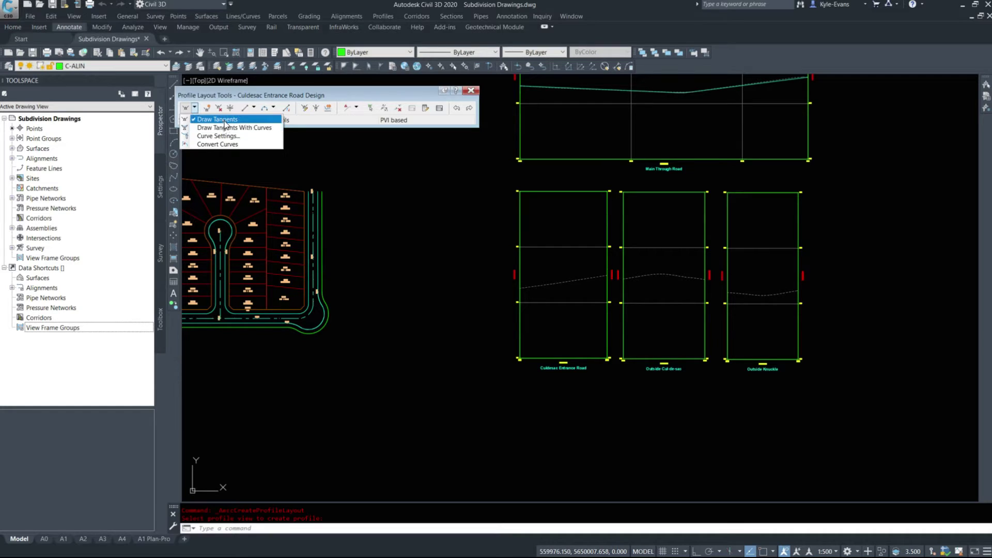
pyautogui.click(226, 125)
pyautogui.scroll(4, 604, 303)
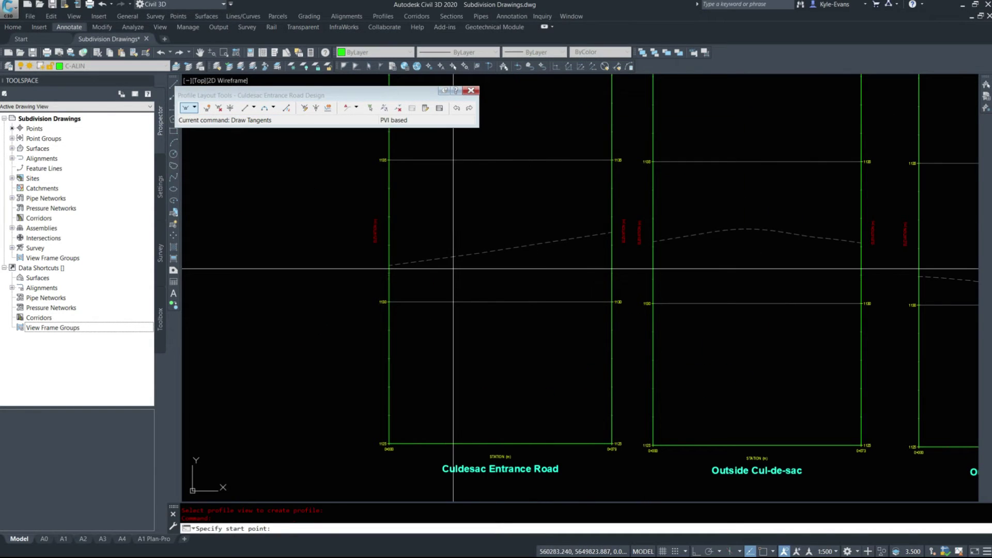
pyautogui.keyDown('shift'); pyautogui.rightClick(407, 273); pyautogui.keyUp('shift')
pyautogui.press('e')
pyautogui.click(401, 267)
pyautogui.keyDown('shift'); pyautogui.rightClick(587, 232); pyautogui.keyUp('shift')
pyautogui.press('e')
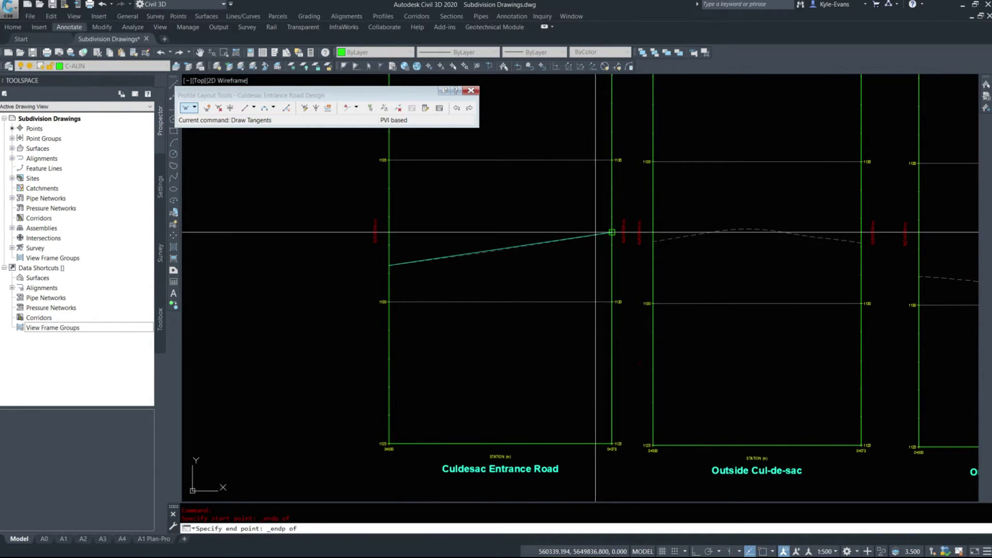
pyautogui.click(601, 234)
pyautogui.click(601, 234)
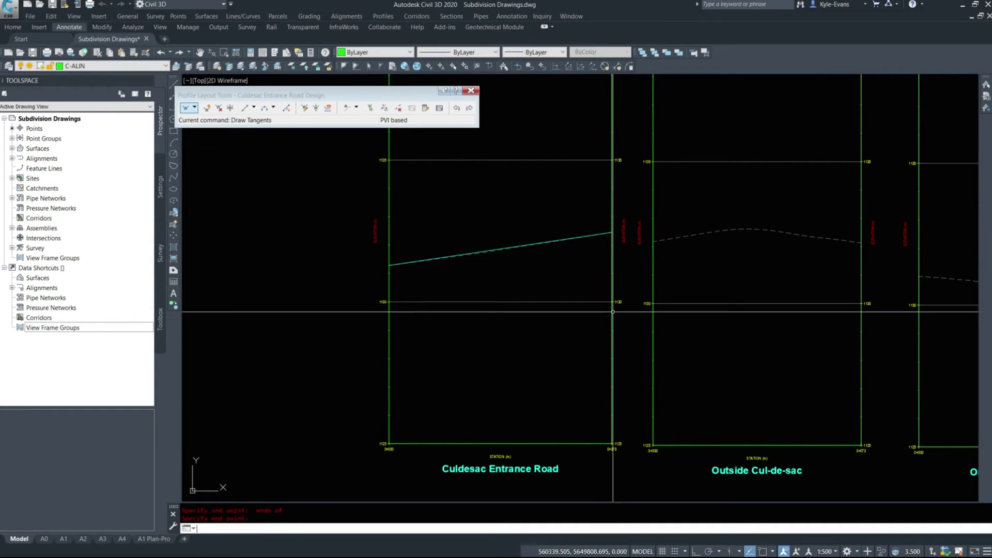
pyautogui.scroll(-5, 622, 265)
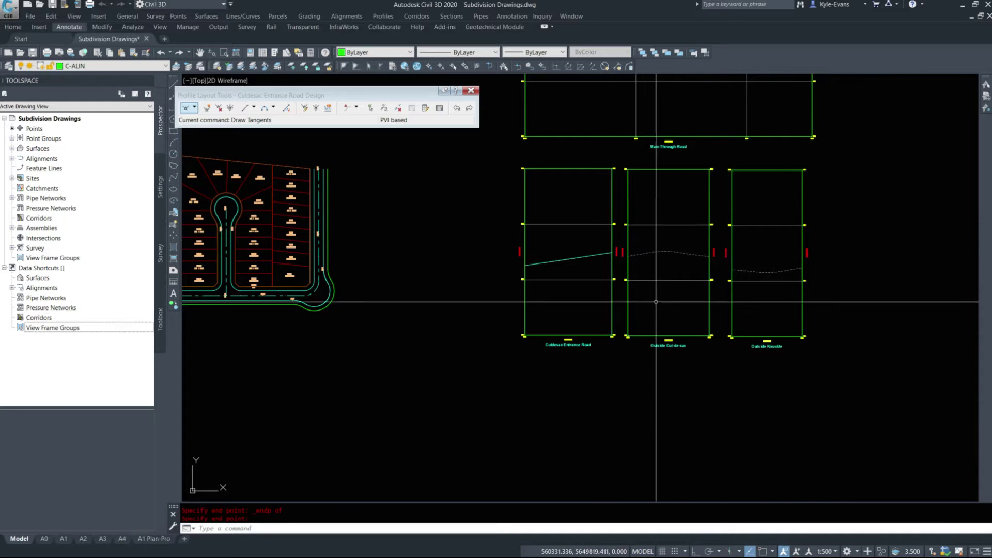
pyautogui.moveTo(850, 314); pyautogui.dragTo(766, 309, button='middle')
pyautogui.scroll(4, 542, 247)
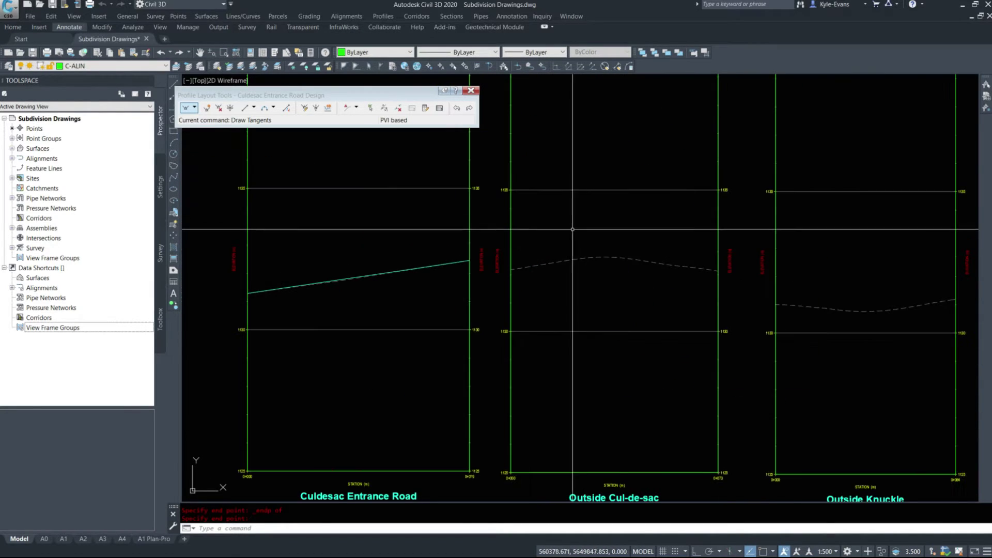
# - End the Culdesac Entrance Road tangent drawing and close its profile layout tools
pyautogui.moveTo(600, 303); pyautogui.dragTo(494, 308, button='middle')
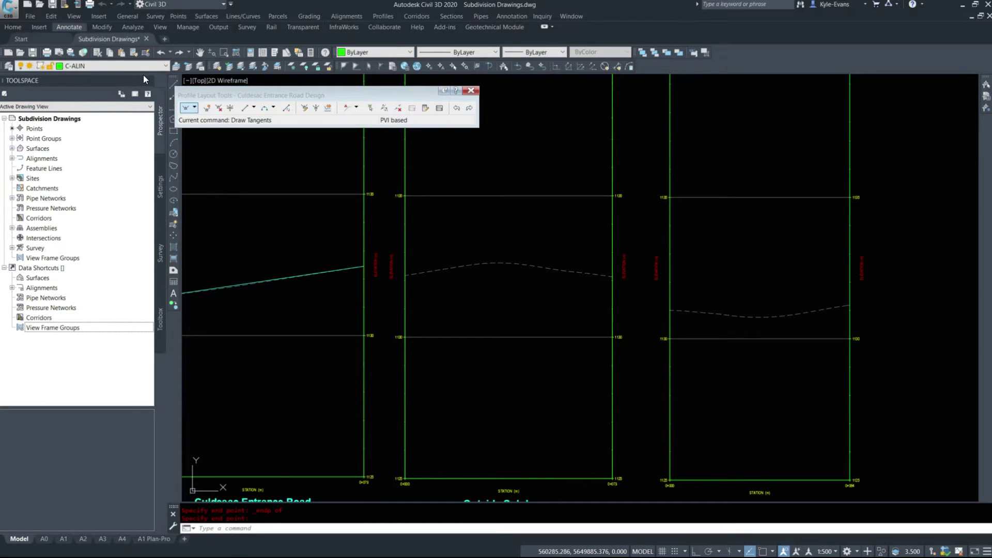
pyautogui.press('Escape')
pyautogui.press('Escape')
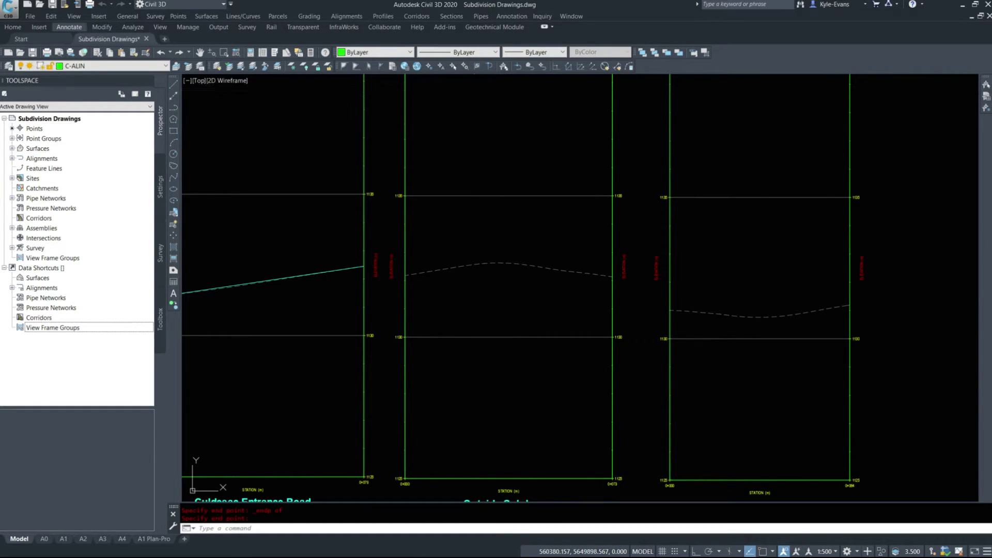
# - Create a layout profile named Outside Cul-de-sac Design in the Outside Cul-de-sac profile view
pyautogui.scroll(-2, 494, 302)
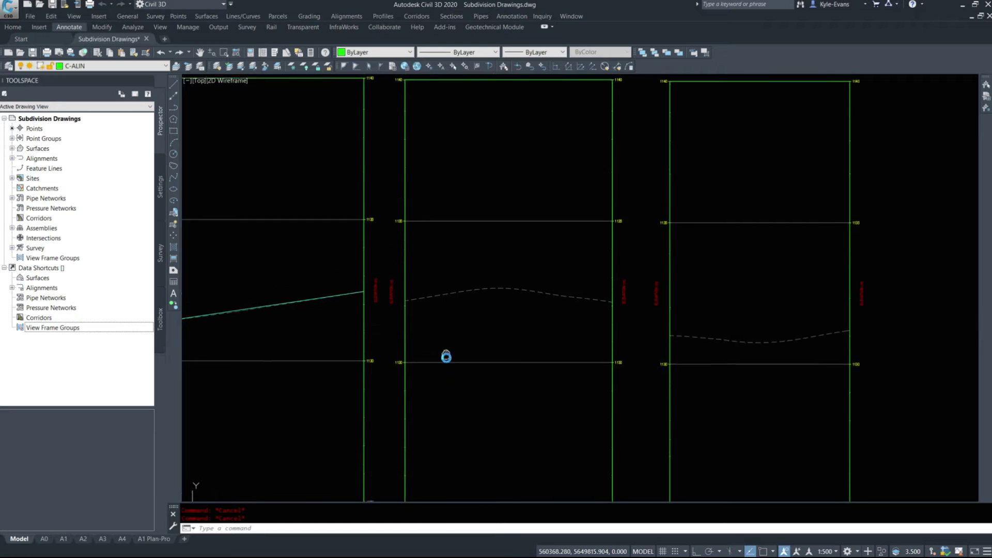
pyautogui.scroll(-2, 560, 368)
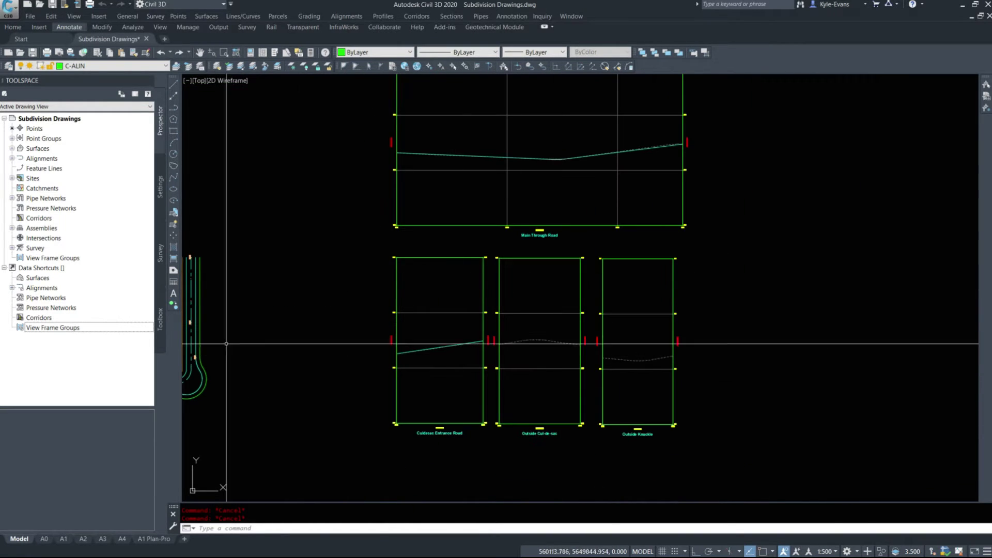
pyautogui.moveTo(639, 351); pyautogui.dragTo(693, 349, button='middle')
pyautogui.scroll(3, 692, 348)
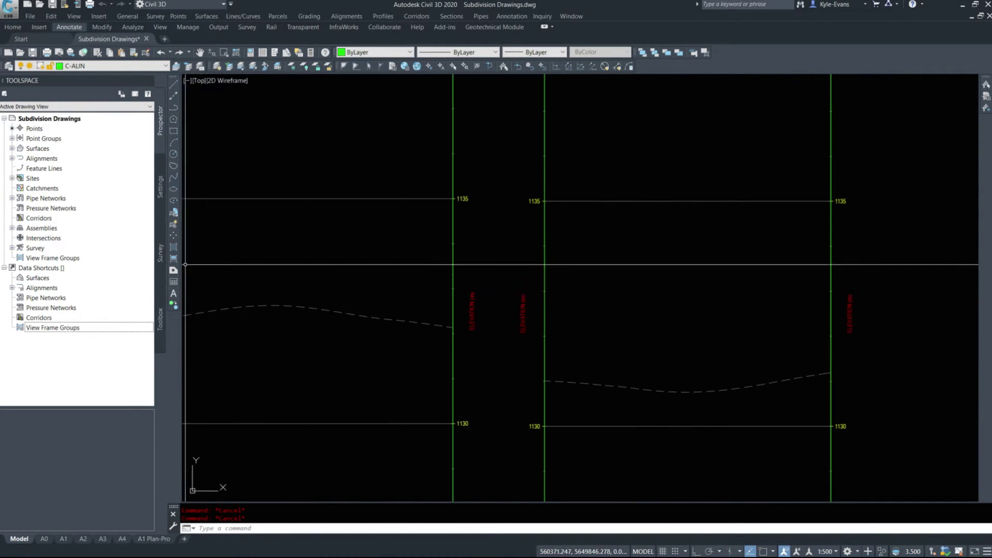
pyautogui.moveTo(358, 277); pyautogui.dragTo(593, 226, button='middle')
pyautogui.scroll(-2, 416, 369)
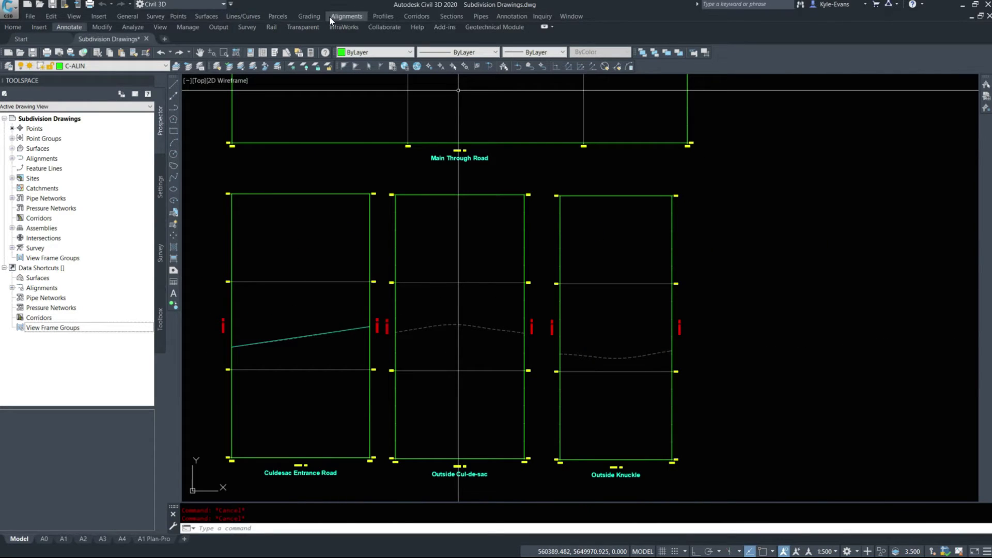
pyautogui.click(384, 16)
pyautogui.click(421, 39)
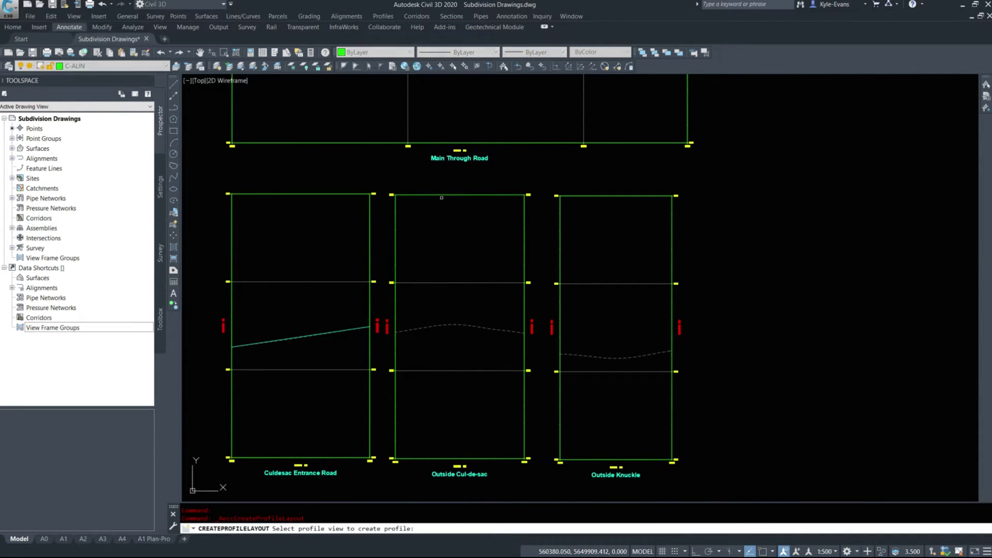
pyautogui.click(402, 219)
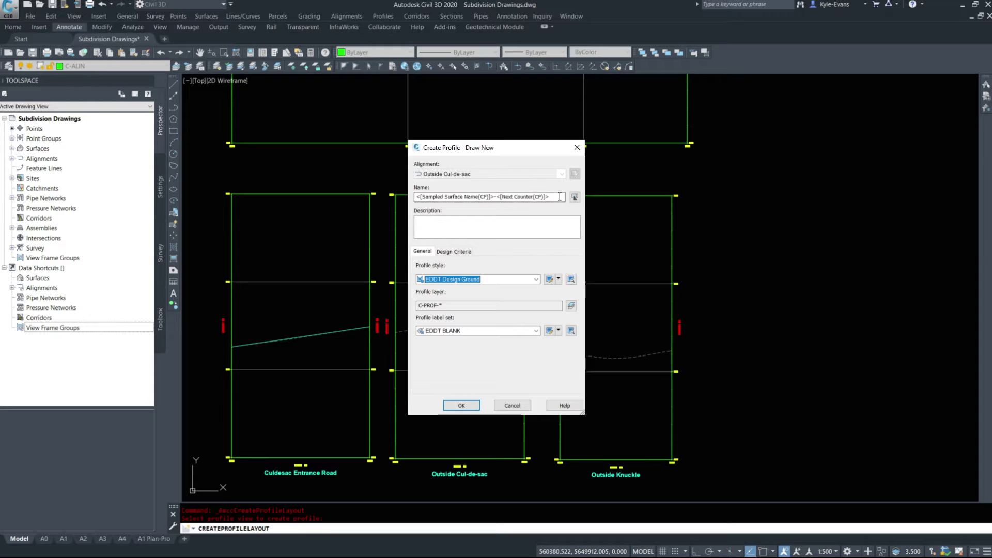
pyautogui.moveTo(556, 197); pyautogui.dragTo(145, 188)
pyautogui.write('Outside Cul-de-sac Design')
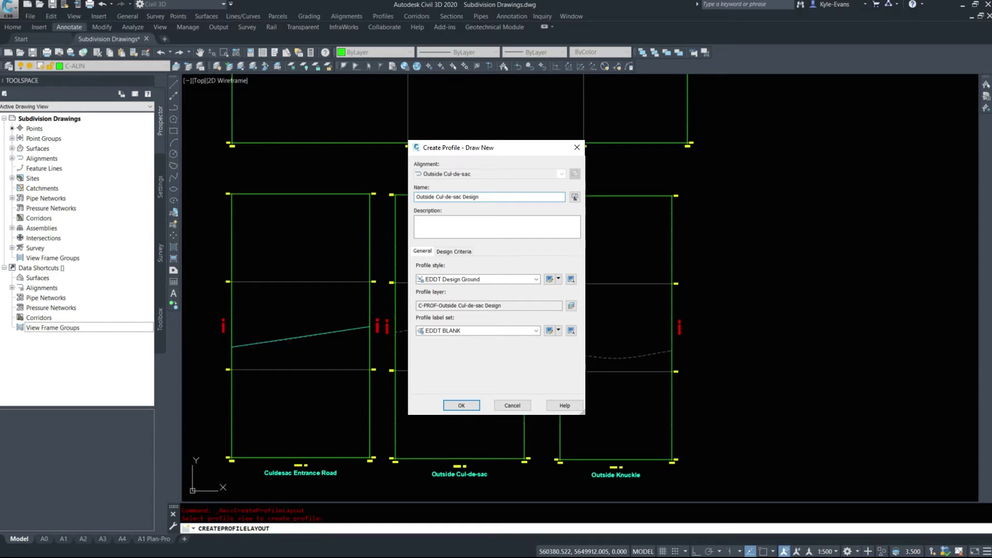
pyautogui.click(461, 405)
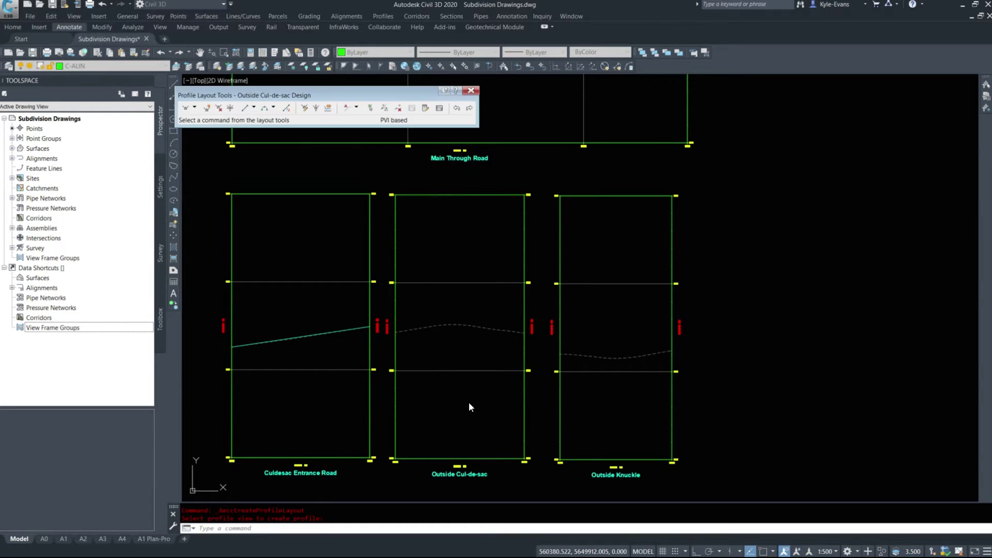
# - Set the vertical curve K values to 4 for both crest and sag curves
pyautogui.click(194, 108)
pyautogui.click(219, 135)
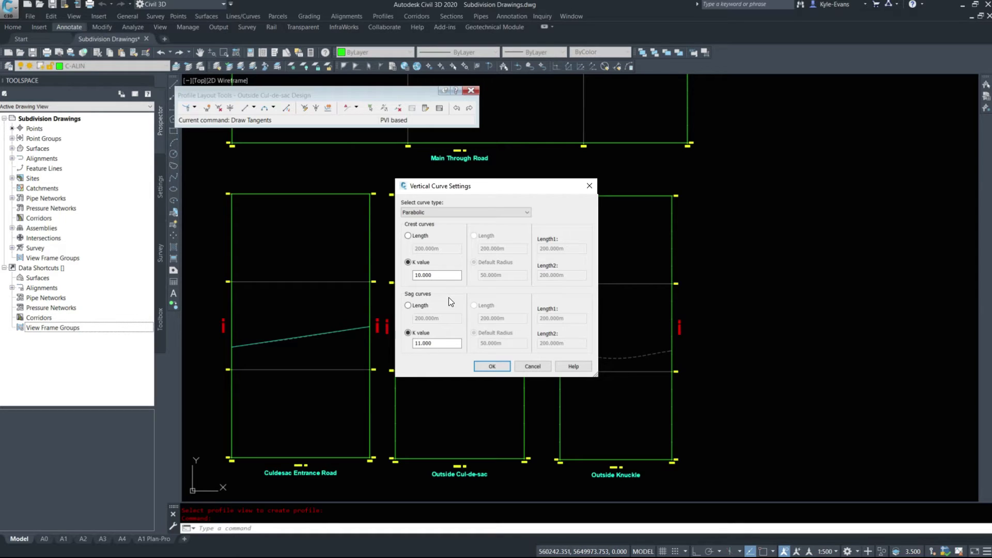
pyautogui.moveTo(436, 278); pyautogui.dragTo(259, 273)
pyautogui.write('4')
pyautogui.doubleClick(443, 342)
pyautogui.write('4')
pyautogui.click(491, 367)
pyautogui.click(194, 107)
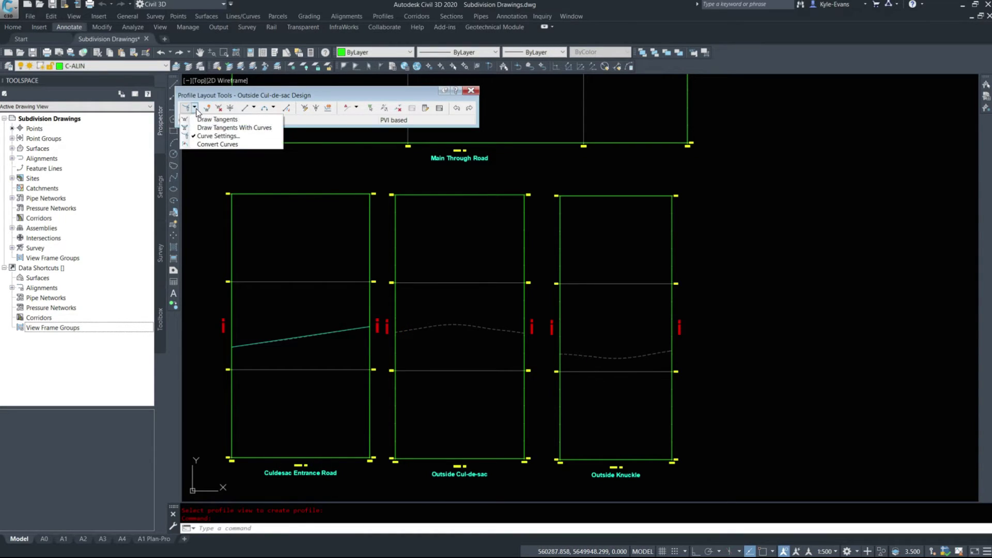
pyautogui.click(224, 129)
pyautogui.scroll(6, 407, 348)
pyautogui.keyDown('shift'); pyautogui.rightClick(382, 301); pyautogui.keyUp('shift')
pyautogui.press('e')
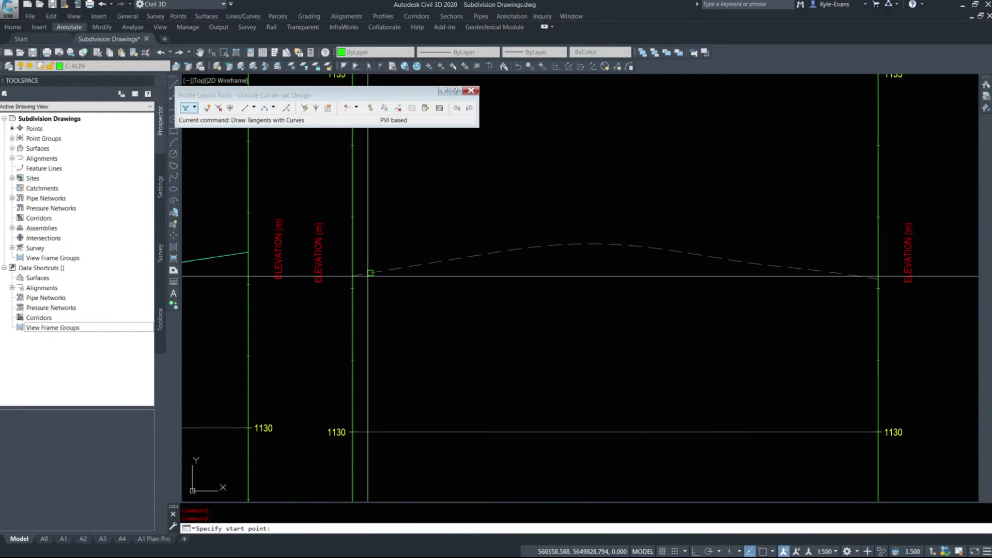
pyautogui.click(353, 275)
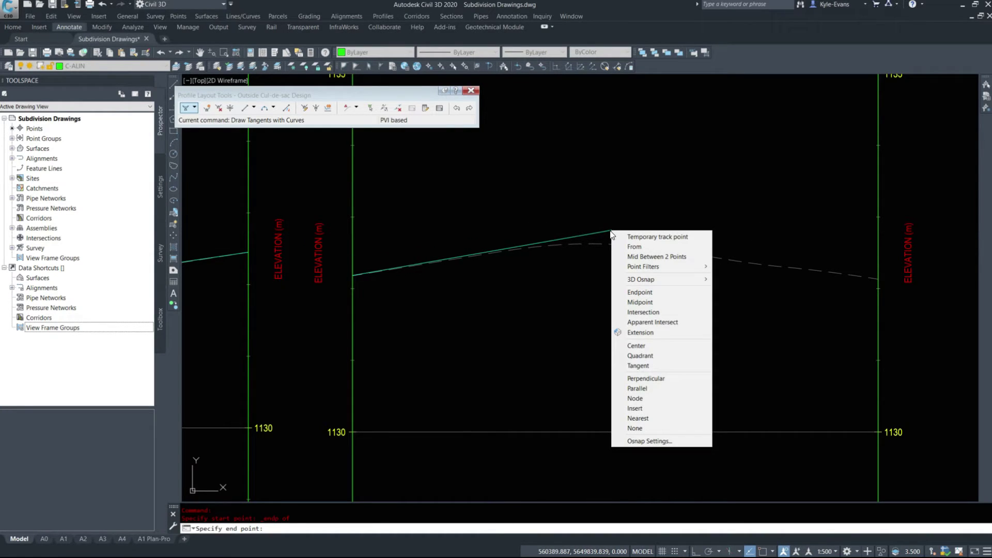
pyautogui.click(646, 303)
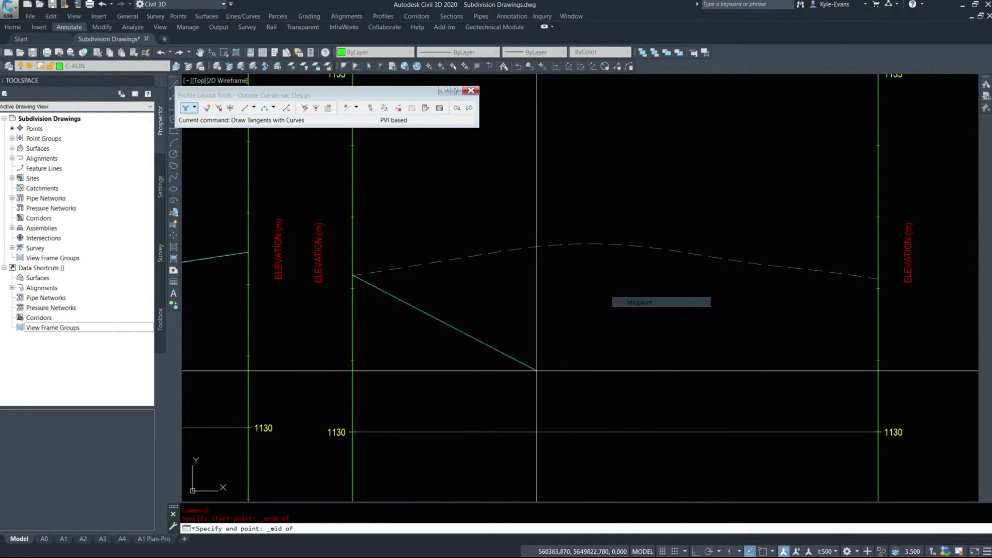
pyautogui.keyDown('shift'); pyautogui.rightClick(354, 432); pyautogui.keyUp('shift')
pyautogui.click(396, 305)
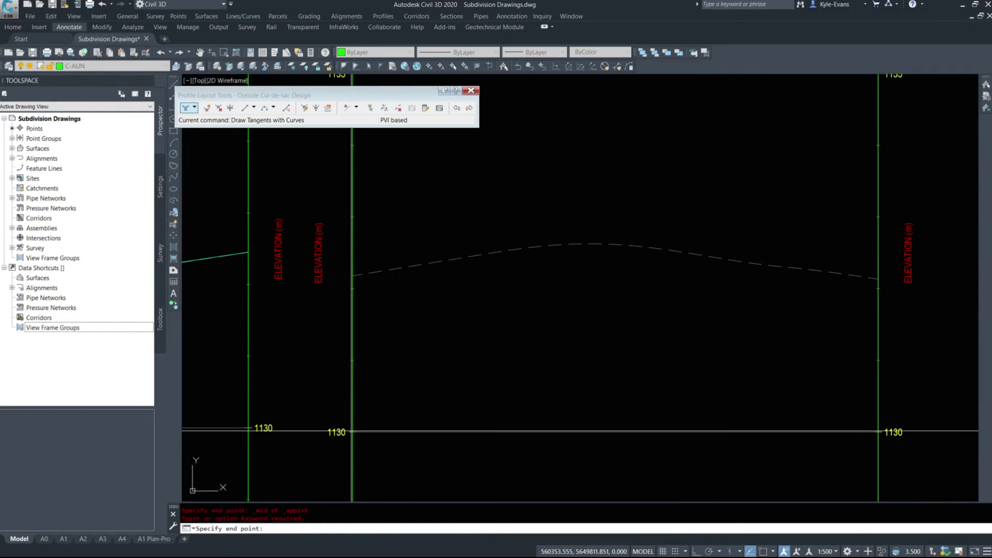
pyautogui.keyDown('shift'); pyautogui.rightClick(355, 432); pyautogui.keyUp('shift')
pyautogui.click(396, 279)
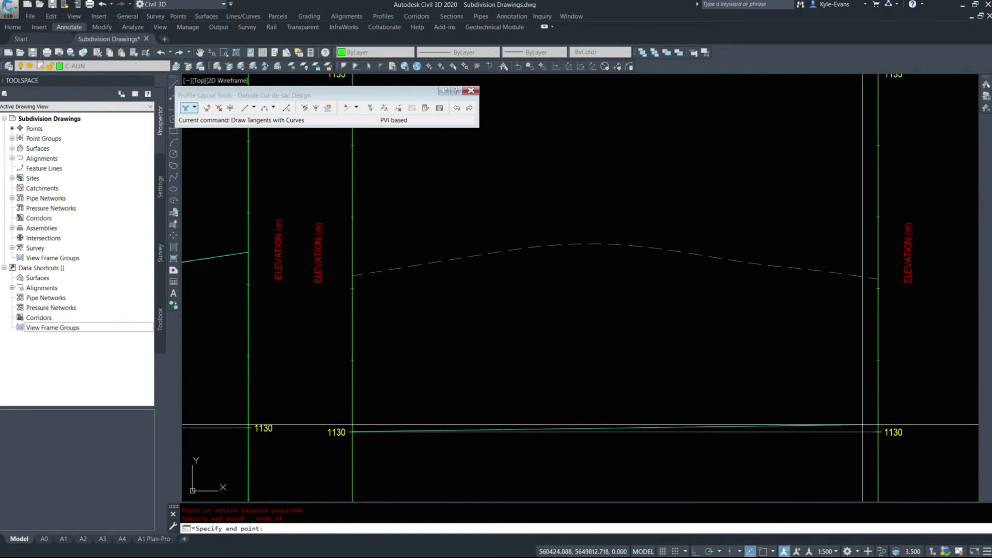
pyautogui.press('Escape')
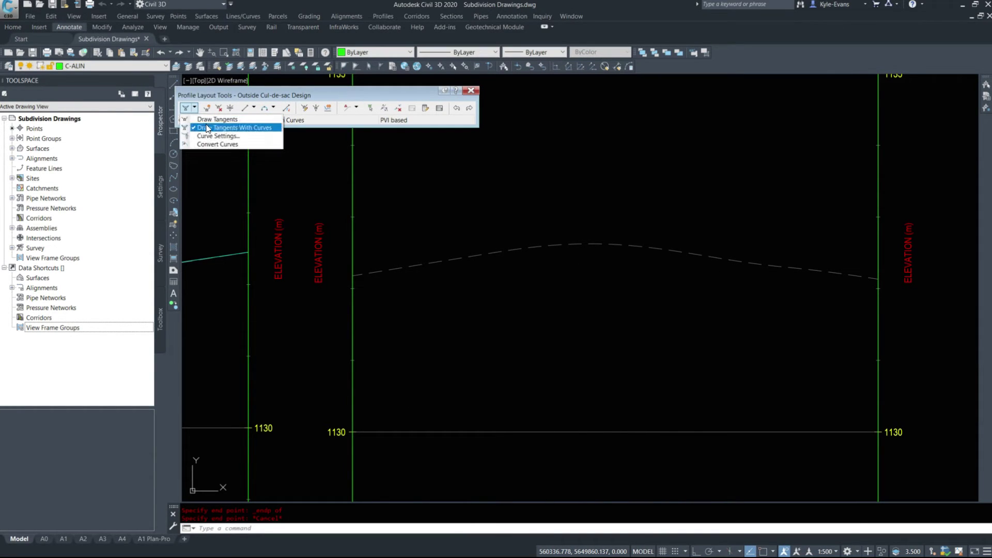
# - Draw tangents with curves from the existing ground's start, through the 1130 gridline's midpoint, to the ground line's end in the Outside Cul-de-sac view
pyautogui.click(206, 128)
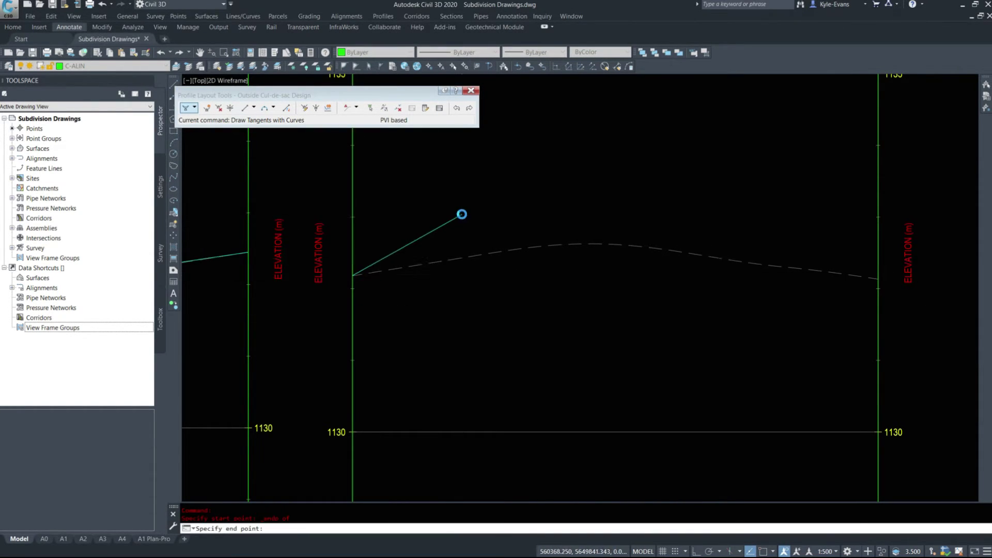
pyautogui.scroll(-6, 461, 214)
pyautogui.keyDown('shift'); pyautogui.rightClick(471, 219); pyautogui.keyUp('shift')
pyautogui.click(492, 247)
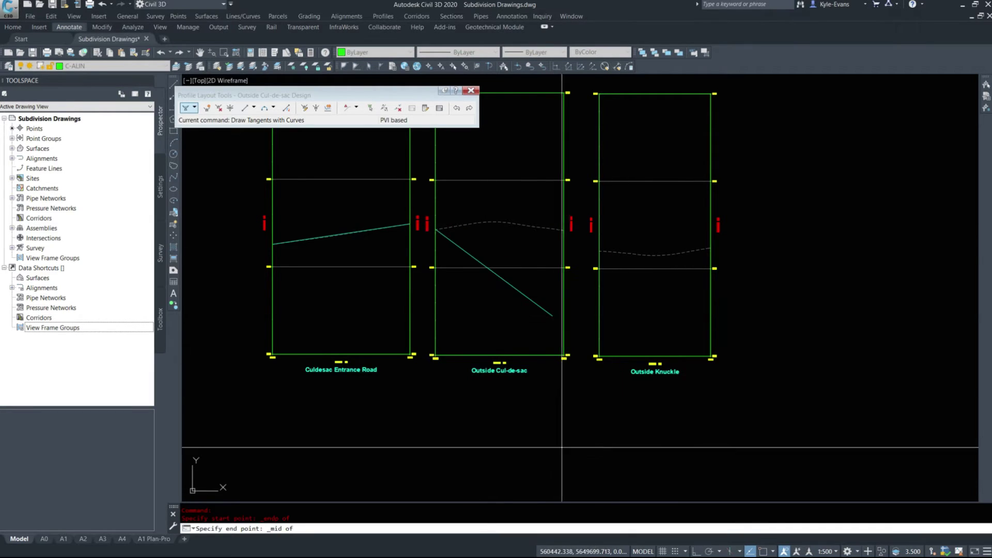
pyautogui.keyDown('shift'); pyautogui.rightClick(455, 267); pyautogui.keyUp('shift')
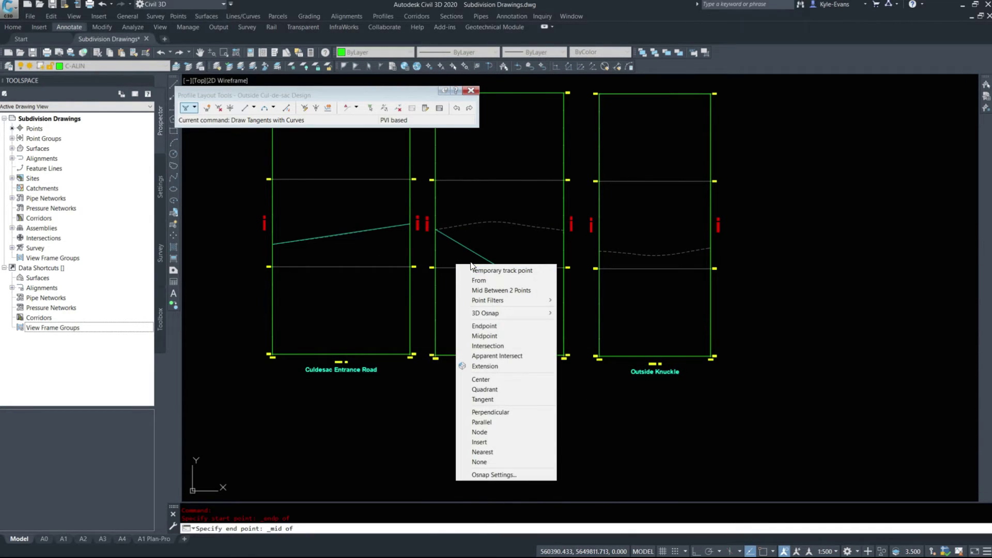
pyautogui.click(487, 268)
pyautogui.scroll(5, 557, 228)
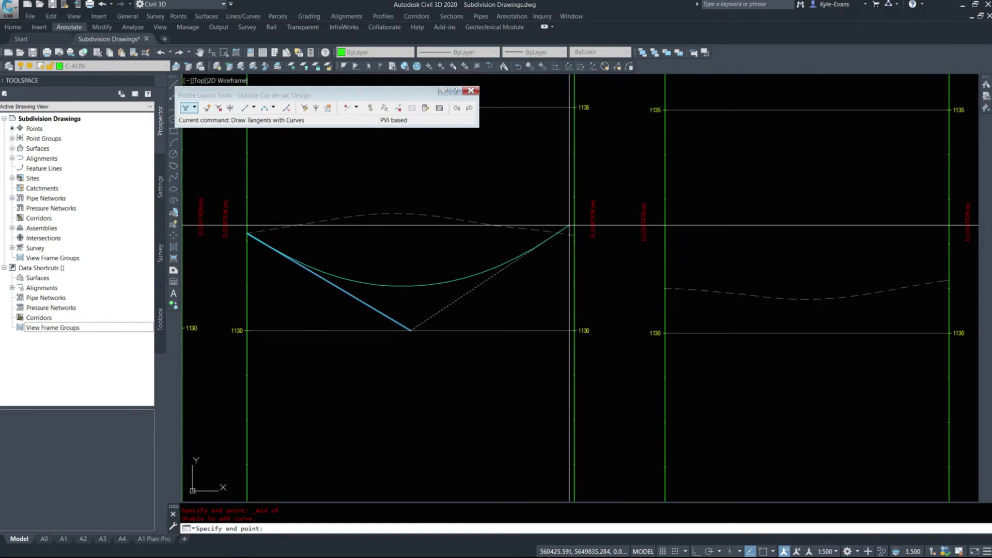
pyautogui.keyDown('shift'); pyautogui.rightClick(568, 234); pyautogui.keyUp('shift')
pyautogui.click(581, 297)
pyautogui.scroll(5, 562, 234)
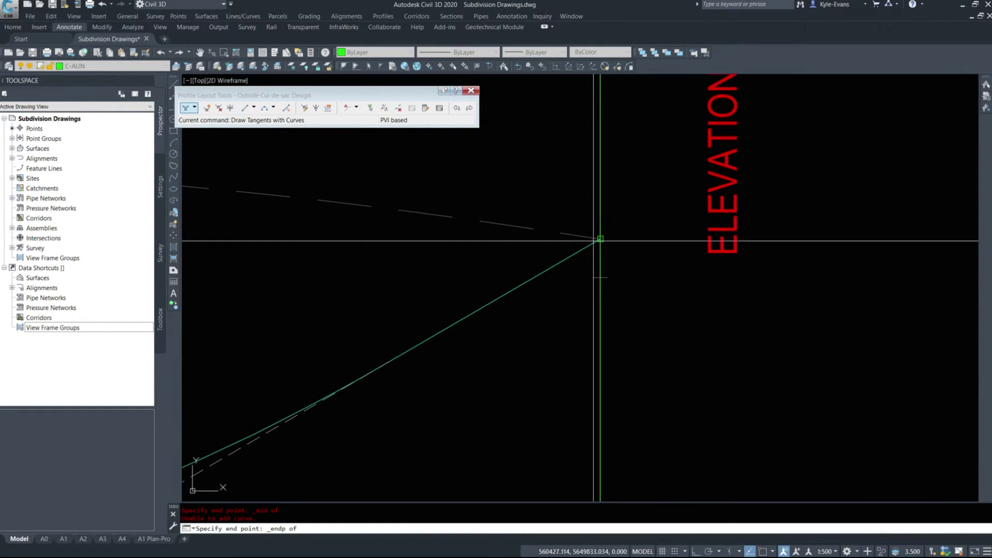
pyautogui.scroll(-5, 620, 237)
pyautogui.press('Return')
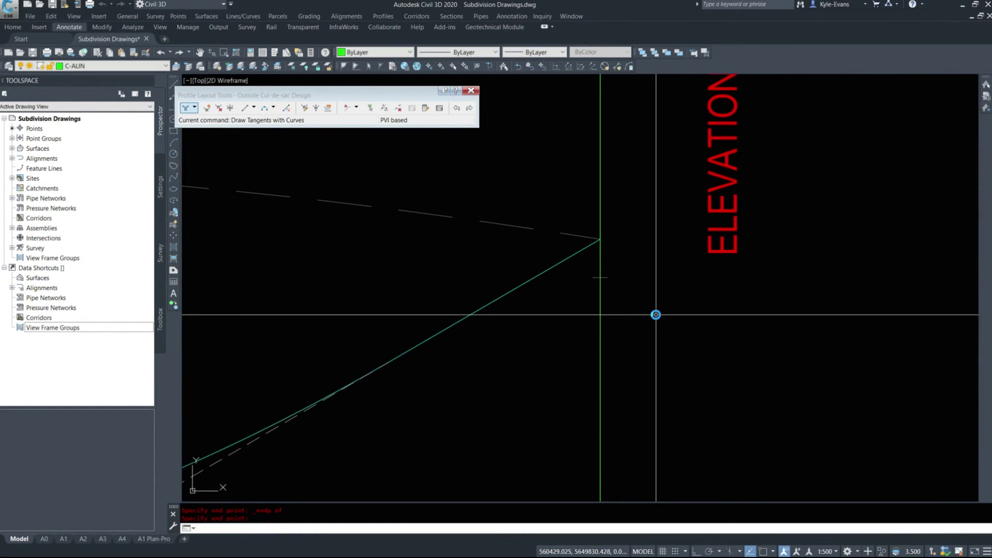
# - With polar tracking on, stretch the Outside Cul-de-sac design's middle PVI straight up to slightly above existing ground, and close the profile layout tools
pyautogui.scroll(-8, 633, 356)
pyautogui.click(543, 390)
pyautogui.click(523, 365)
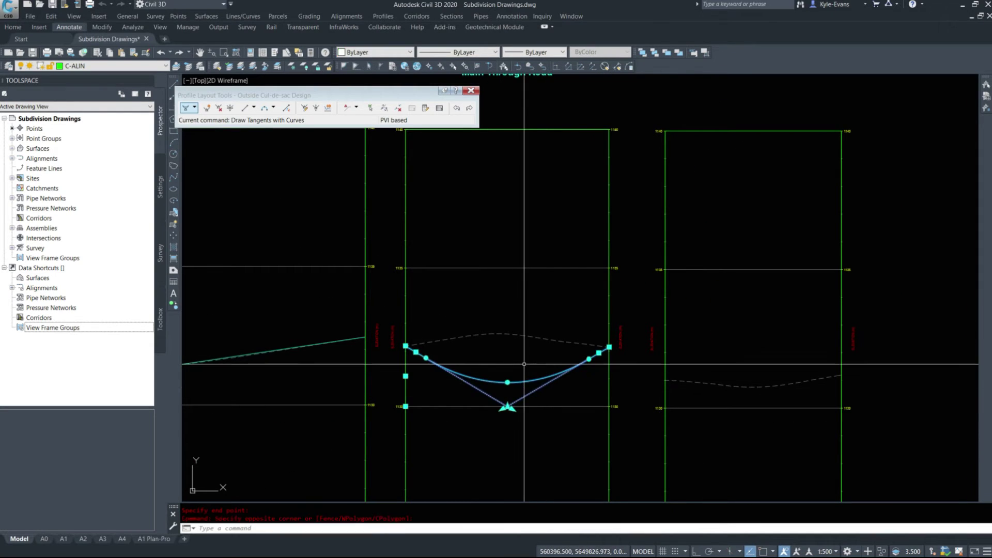
pyautogui.scroll(4, 514, 399)
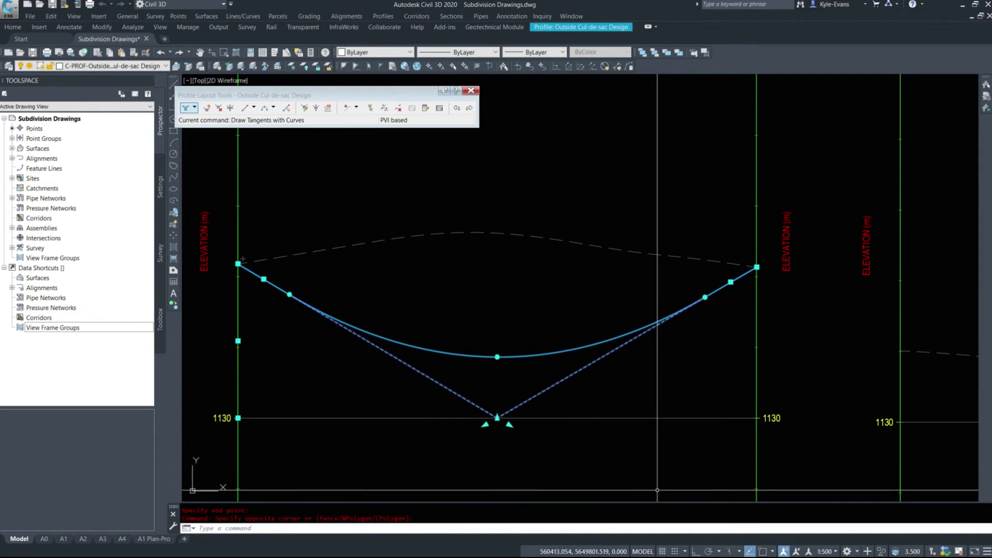
pyautogui.click(709, 552)
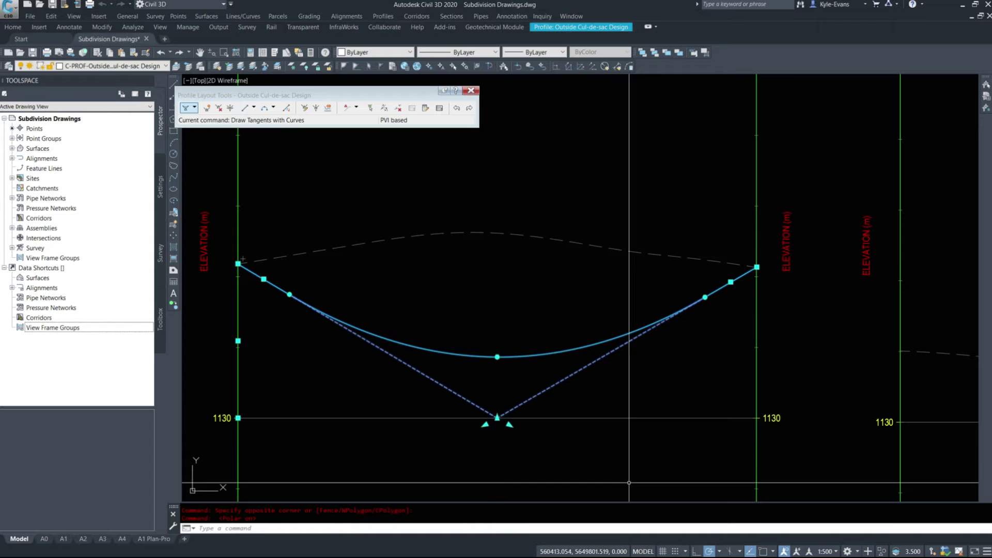
pyautogui.click(497, 417)
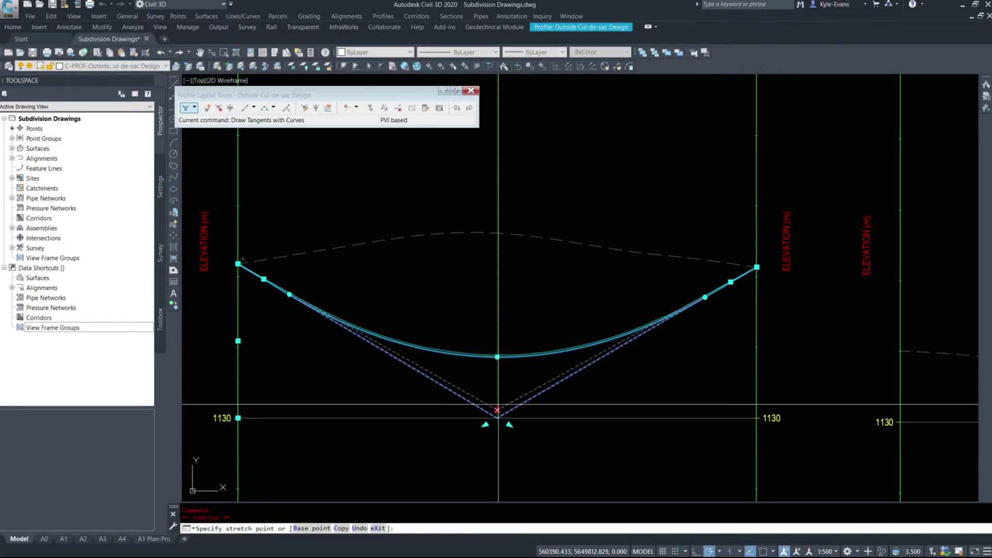
pyautogui.click(497, 220)
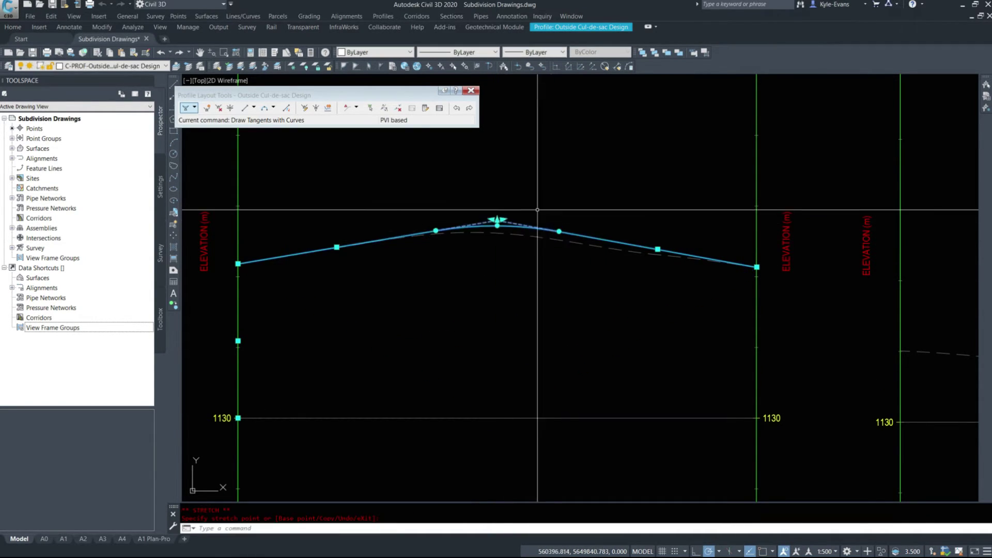
pyautogui.press('Escape')
pyautogui.scroll(-5, 537, 248)
pyautogui.scroll(5, 523, 239)
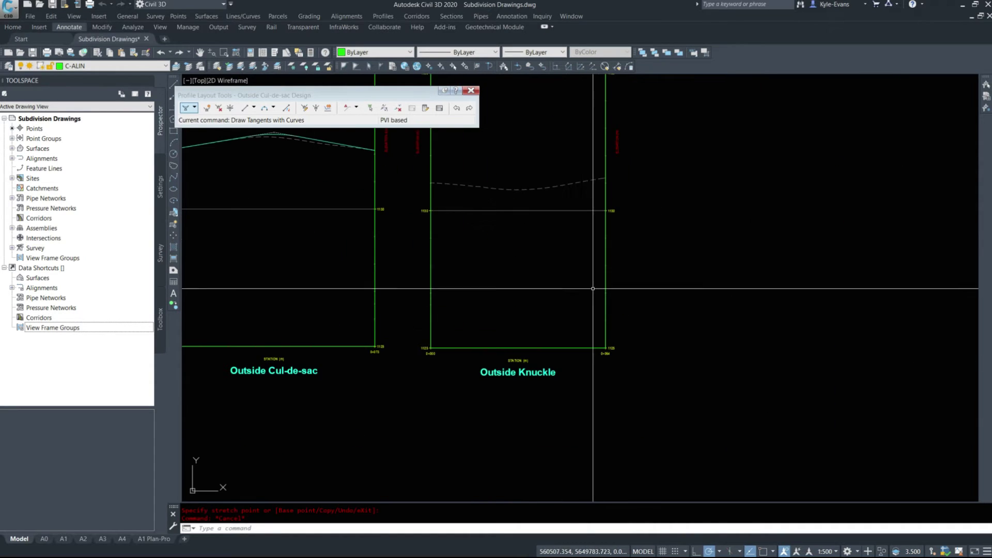
pyautogui.scroll(1, 520, 307)
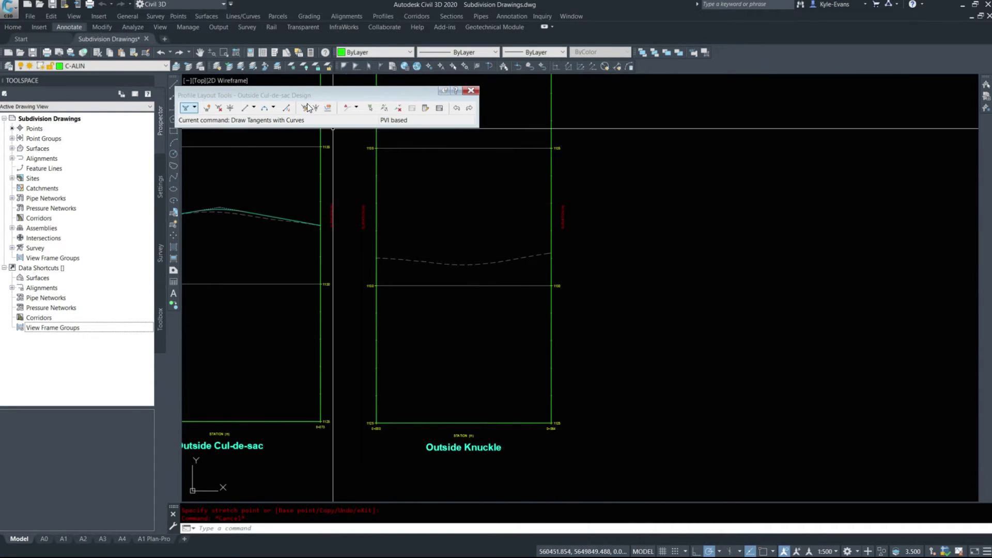
pyautogui.click(471, 90)
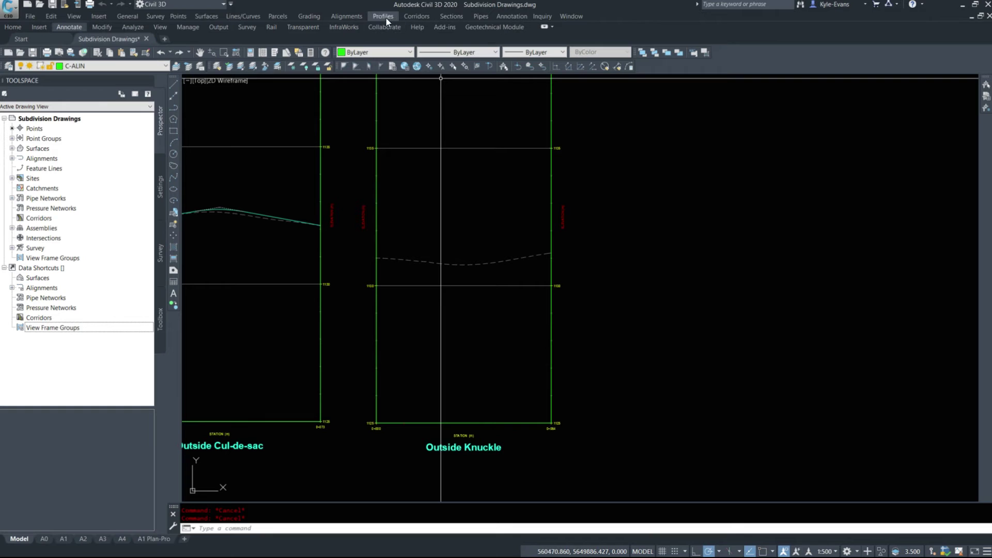
# - Create a layout profile named Outside Knuckle Design in the Outside Knuckle profile view
pyautogui.click(386, 18)
pyautogui.click(404, 37)
pyautogui.click(450, 171)
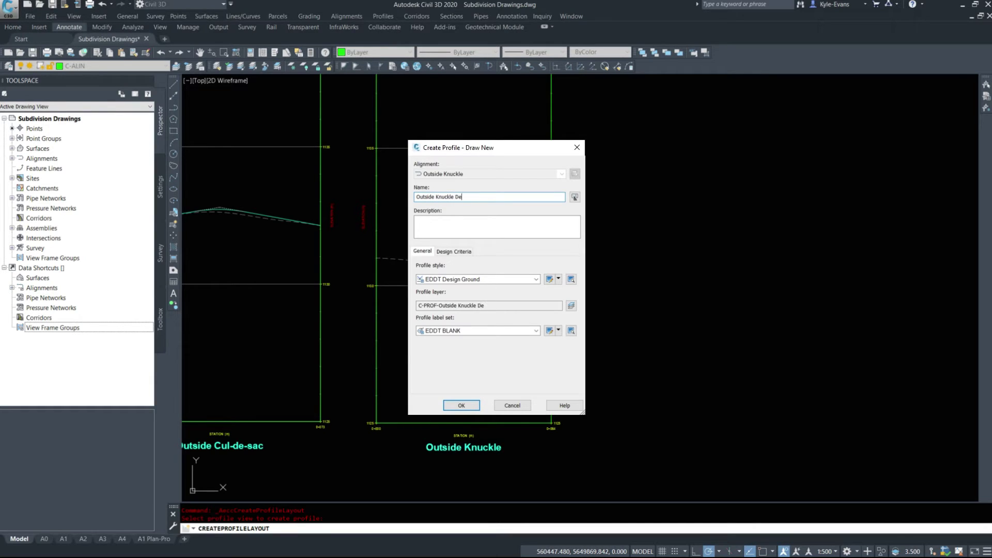
pyautogui.click(463, 406)
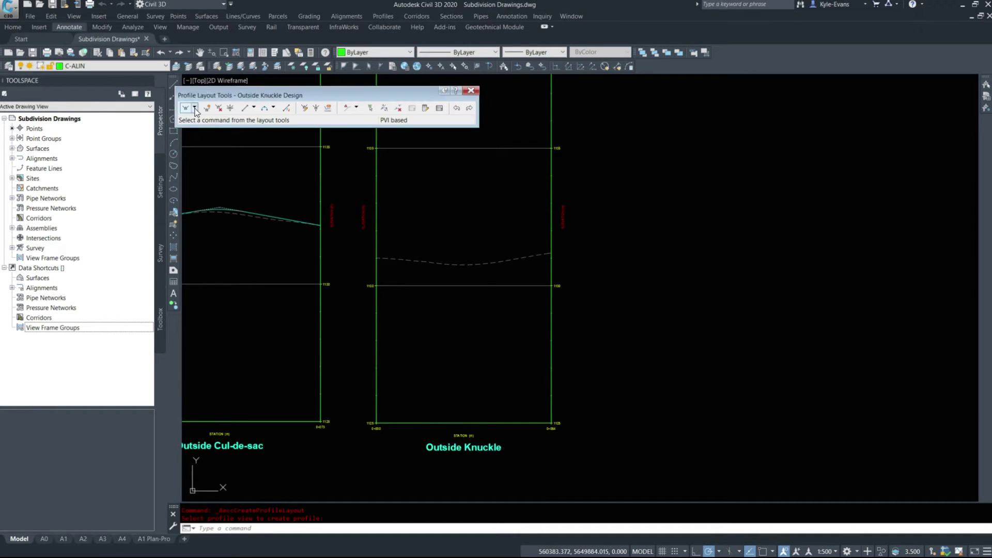
# - Draw tangents with curves from the existing ground's start, through a point just below its low spot, to its end in the Outside Knuckle view
pyautogui.click(216, 128)
pyautogui.keyDown('shift'); pyautogui.rightClick(417, 268); pyautogui.keyUp('shift')
pyautogui.click(444, 330)
pyautogui.scroll(3, 389, 264)
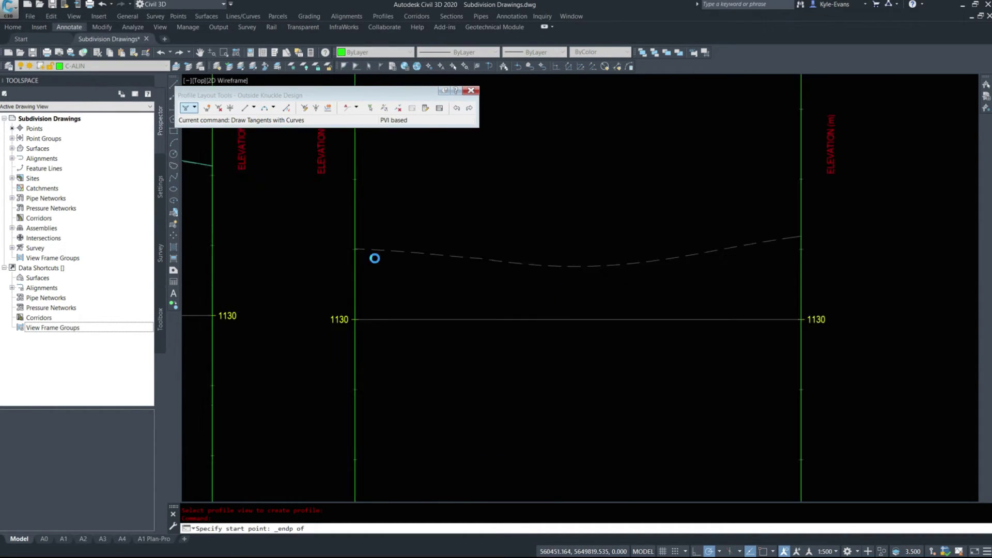
pyautogui.scroll(3, 339, 242)
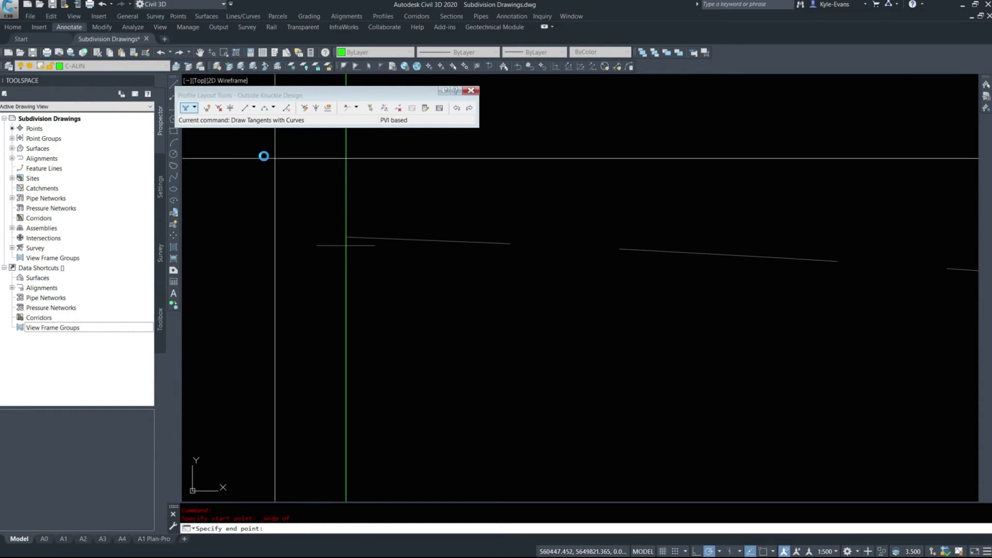
pyautogui.scroll(-6, 646, 269)
pyautogui.scroll(6, 584, 281)
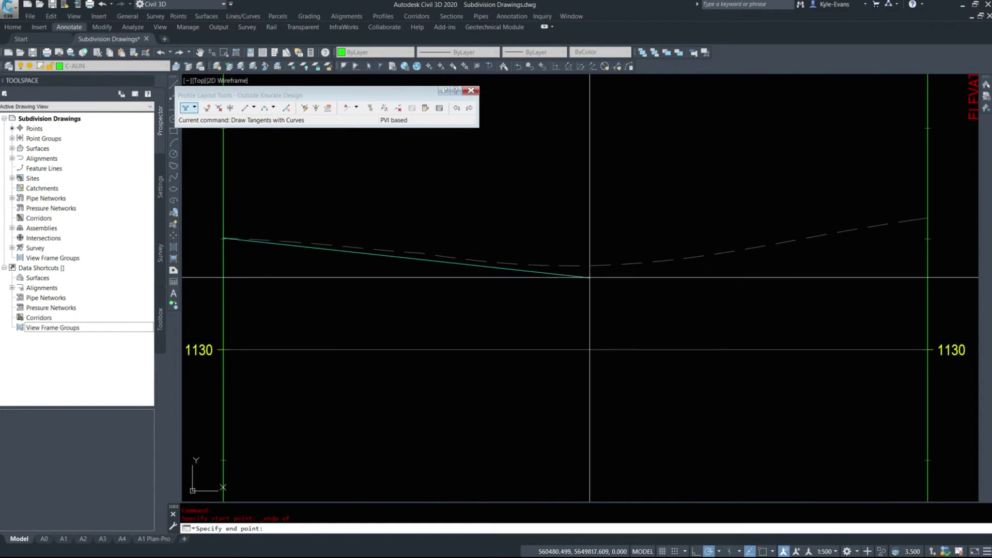
pyautogui.click(592, 276)
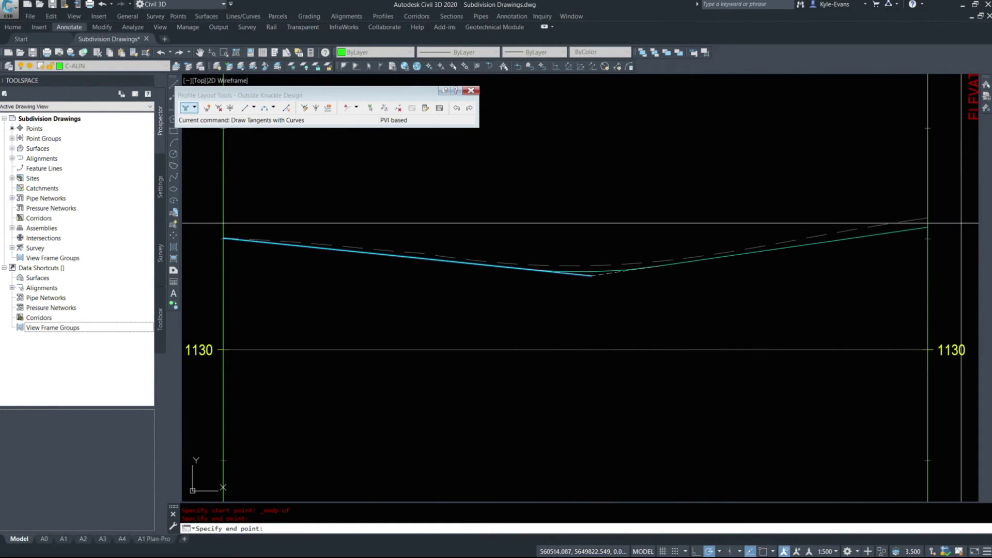
pyautogui.click(928, 218)
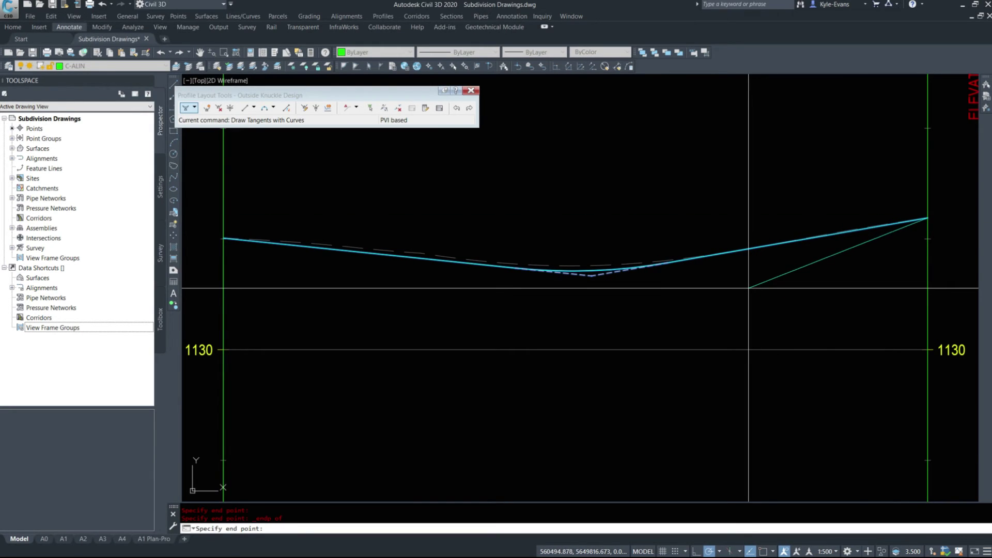
pyautogui.press('Escape')
# - Close the Outside Knuckle Design profile layout tools
pyautogui.scroll(-5, 749, 288)
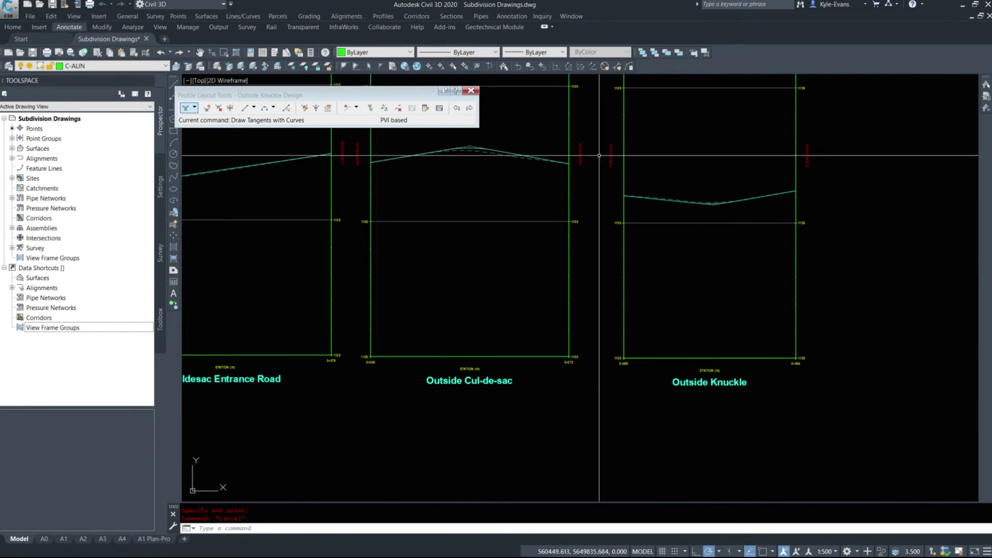
pyautogui.scroll(-3, 433, 285)
pyautogui.scroll(4, 433, 286)
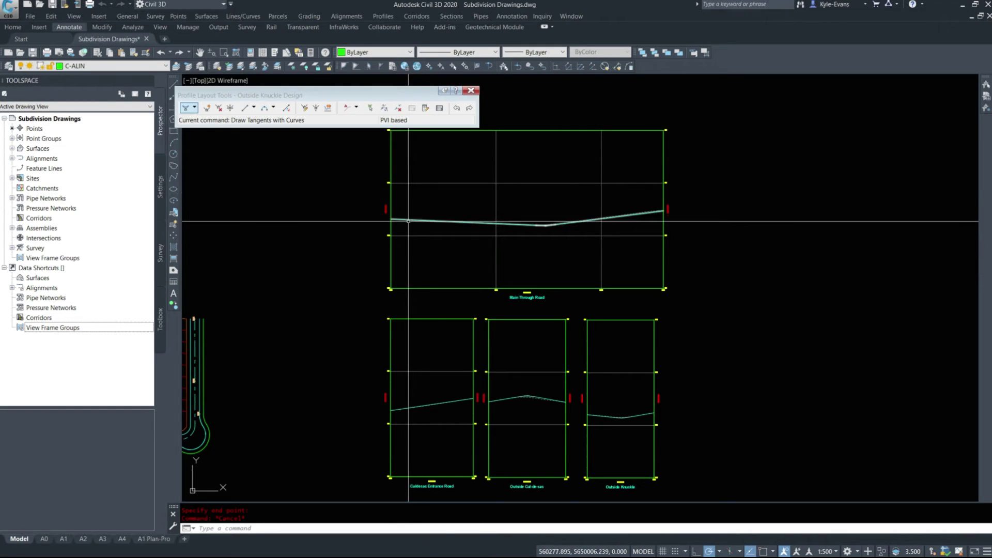
pyautogui.click(414, 217)
pyautogui.click(471, 91)
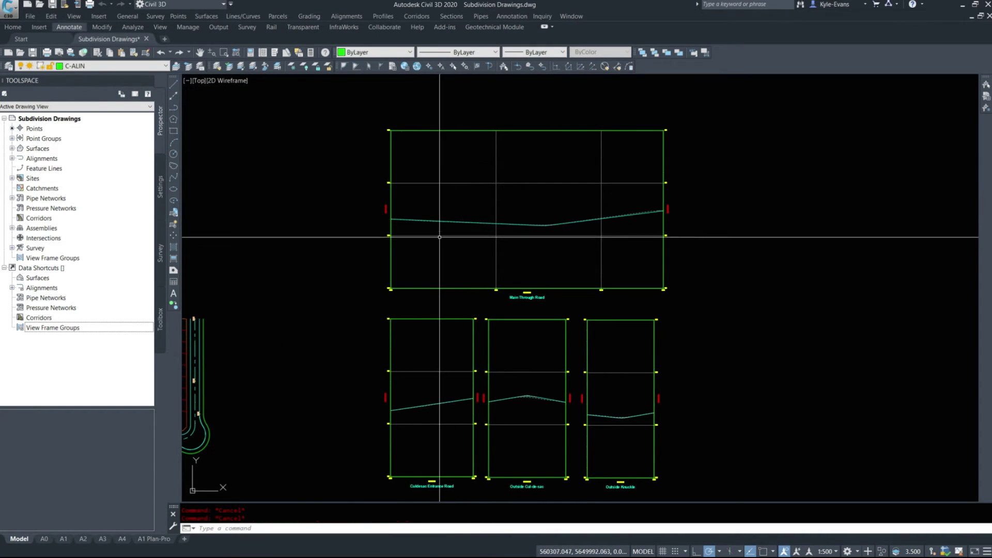
# - Add EDDT Profile Grades (2.5mm) line labels and EDDT Curve Labels (2.5mm) crest and sag labels to the Main Through Road Design profile
pyautogui.click(443, 221)
pyautogui.rightClick(474, 220)
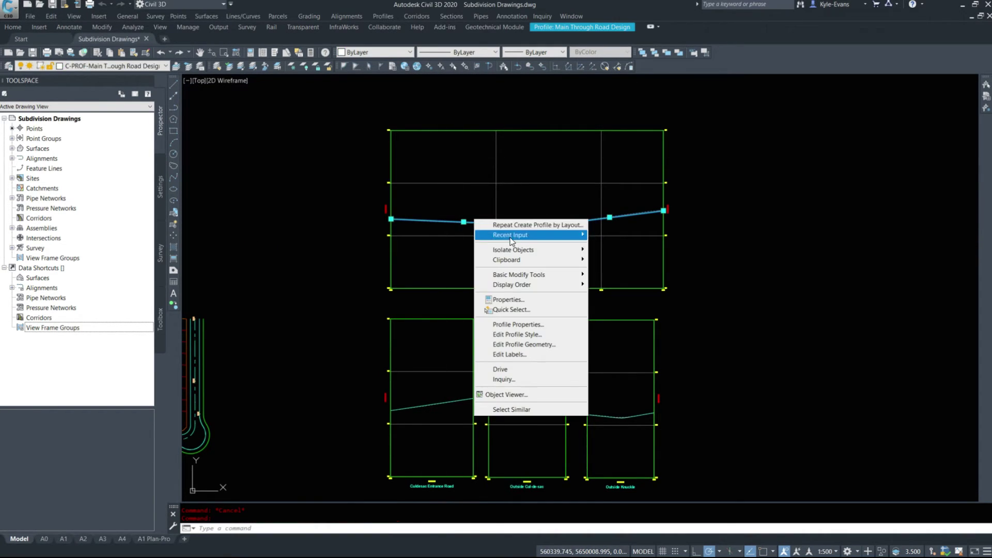
pyautogui.click(535, 355)
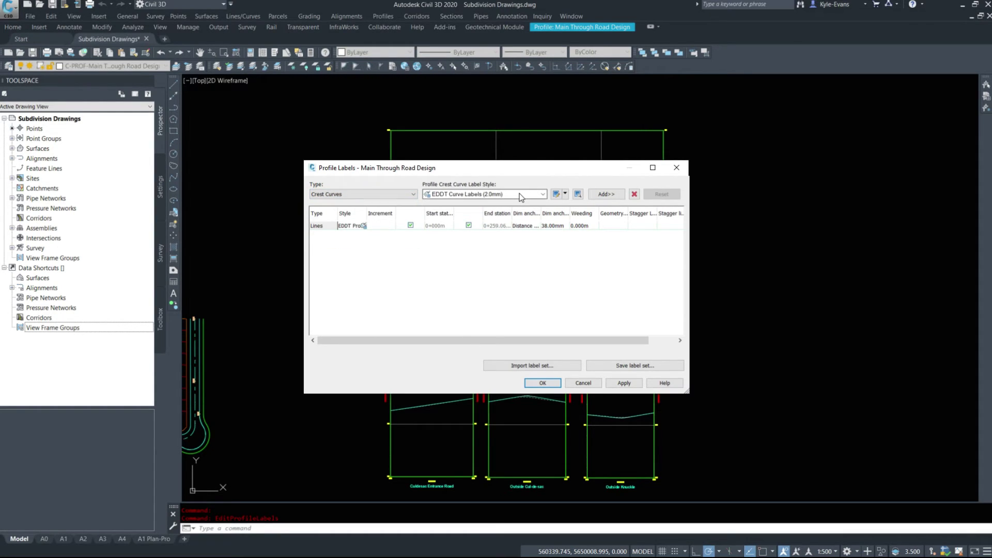
pyautogui.click(519, 193)
pyautogui.click(521, 210)
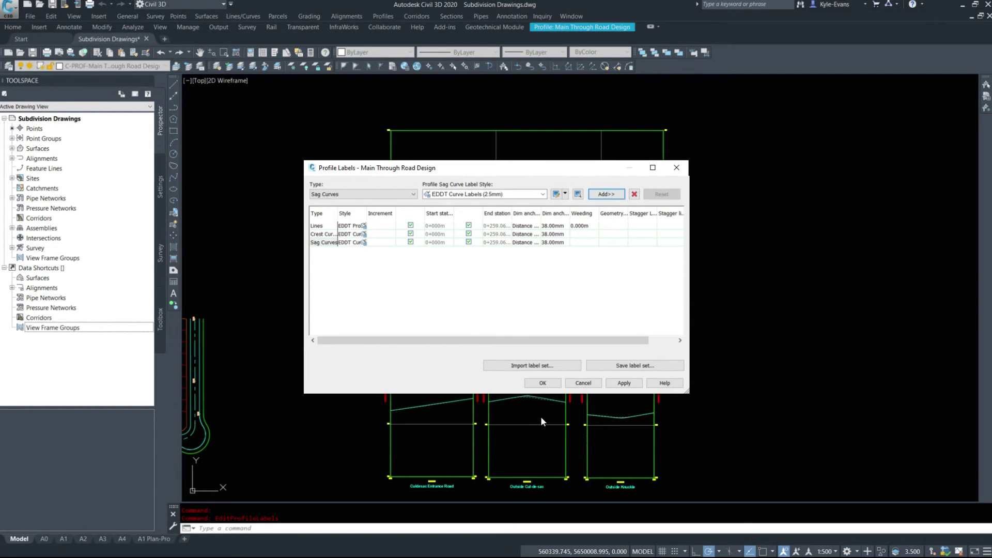
pyautogui.click(547, 383)
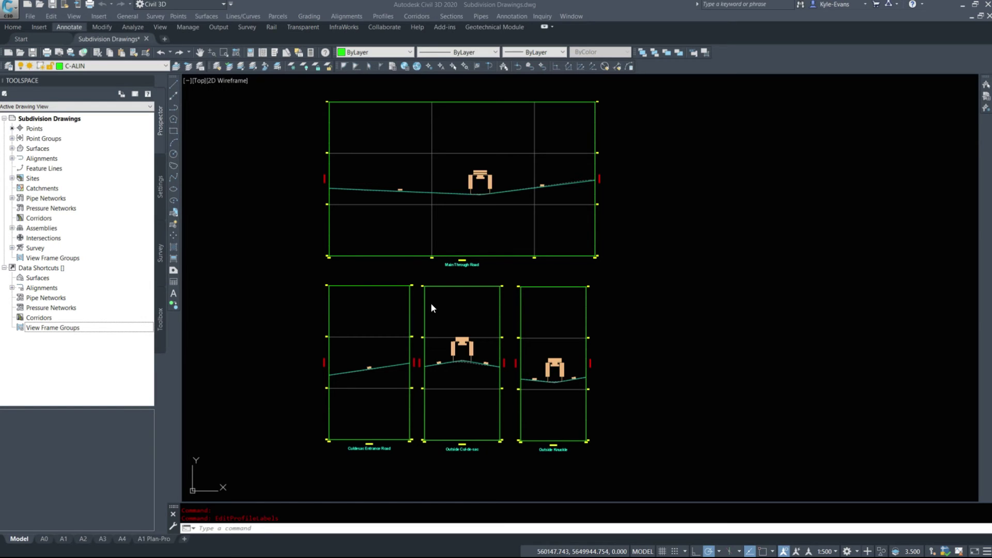
# - Examine the vertical curve label and both tangent grade labels in the Main Through Road profile view
pyautogui.scroll(8, 420, 193)
pyautogui.moveTo(585, 254); pyautogui.dragTo(43, 326, button='middle')
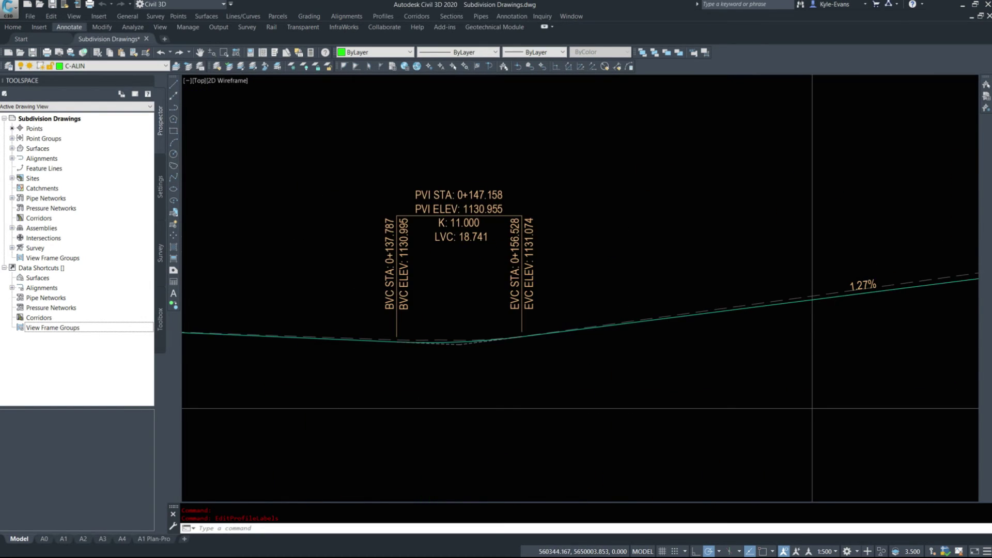
pyautogui.scroll(-4, 481, 207)
pyautogui.scroll(6, 622, 251)
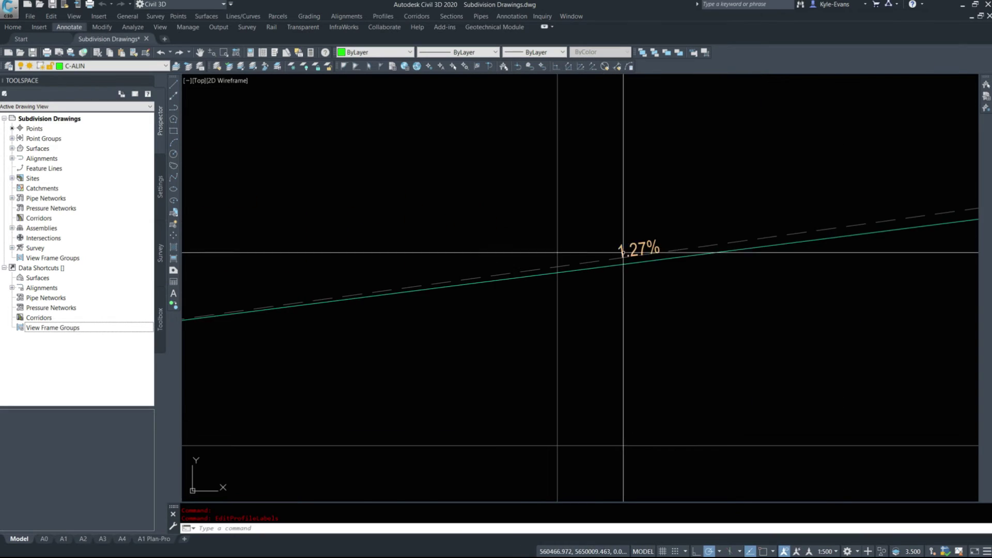
pyautogui.scroll(-8, 628, 249)
pyautogui.scroll(6, 440, 248)
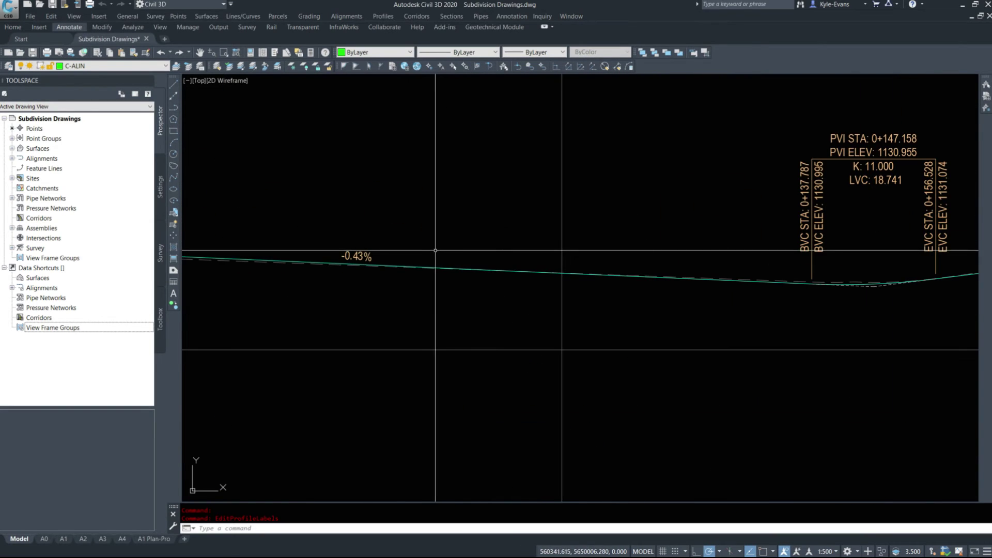
pyautogui.click(282, 202)
pyautogui.click(427, 293)
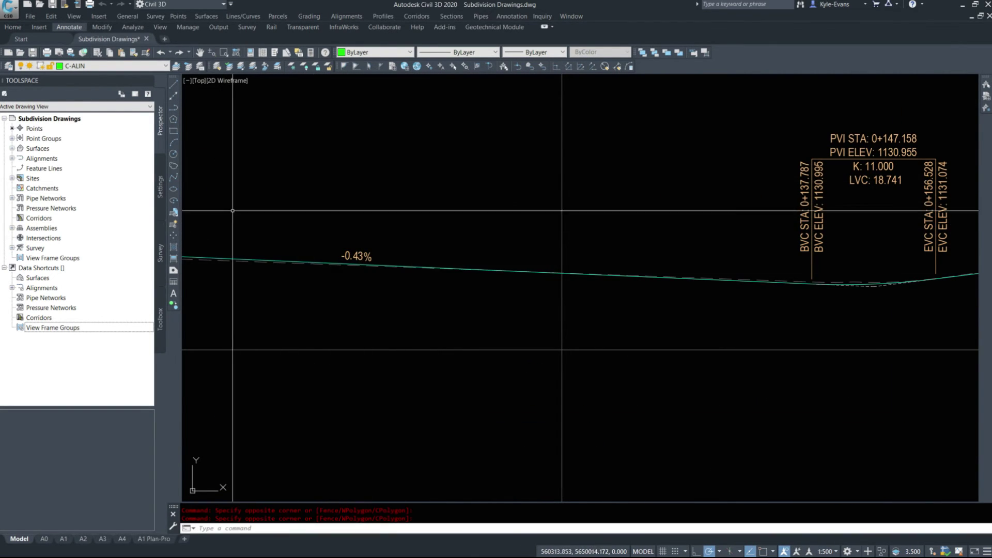
# - Examine the grade and curve labels in the Culdesac Entrance Road, Outside Cul-de-sac and Outside Knuckle profile views
pyautogui.scroll(-8, 392, 265)
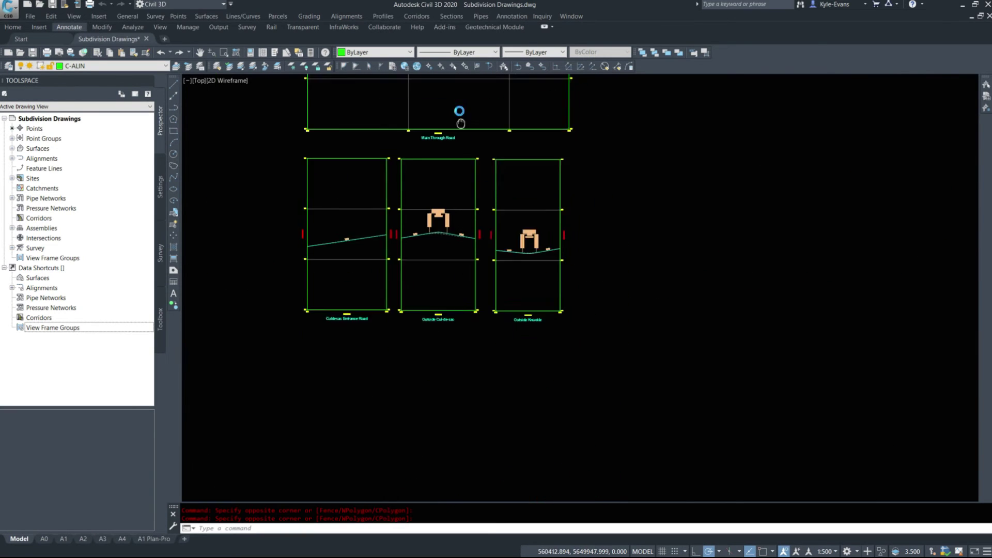
pyautogui.scroll(10, 333, 326)
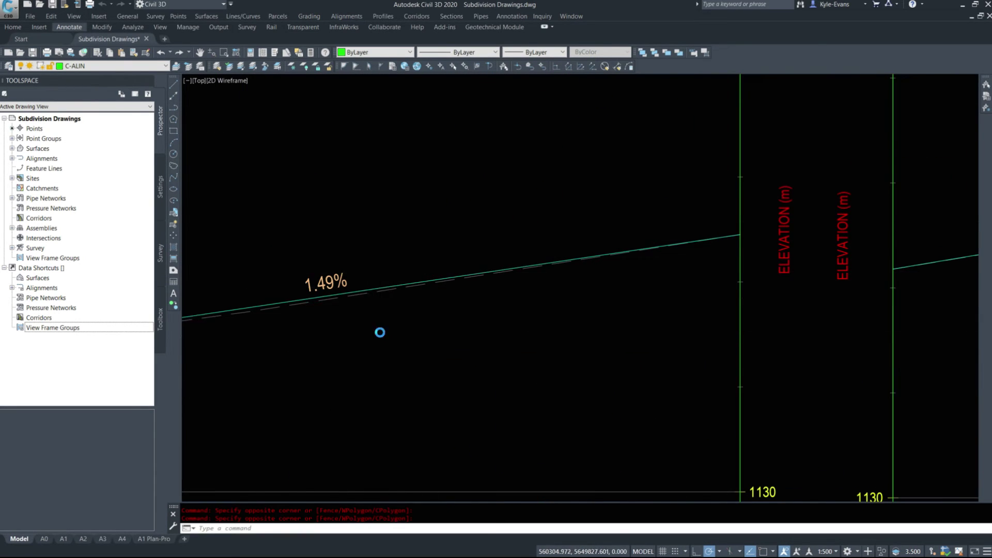
pyautogui.scroll(-7, 439, 351)
pyautogui.scroll(8, 337, 308)
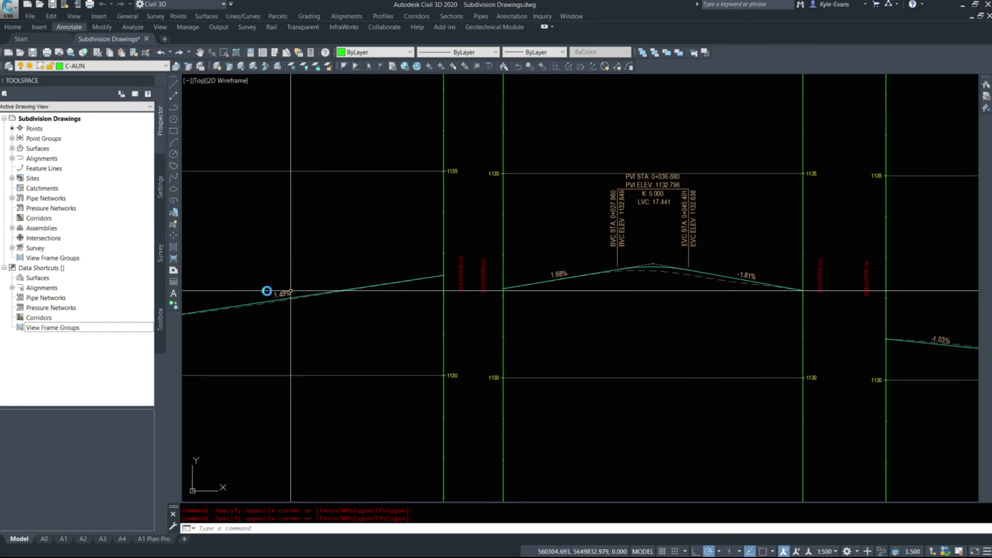
pyautogui.moveTo(279, 296); pyautogui.dragTo(371, 296, button='middle')
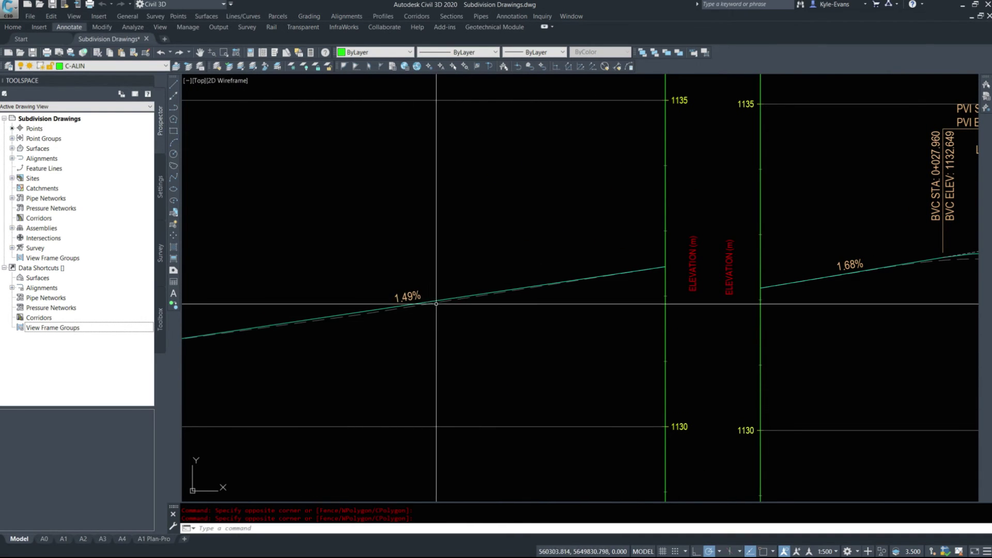
pyautogui.moveTo(641, 315); pyautogui.dragTo(319, 377, button='middle')
pyautogui.moveTo(571, 353); pyautogui.dragTo(299, 352, button='middle')
pyautogui.scroll(-6, 814, 374)
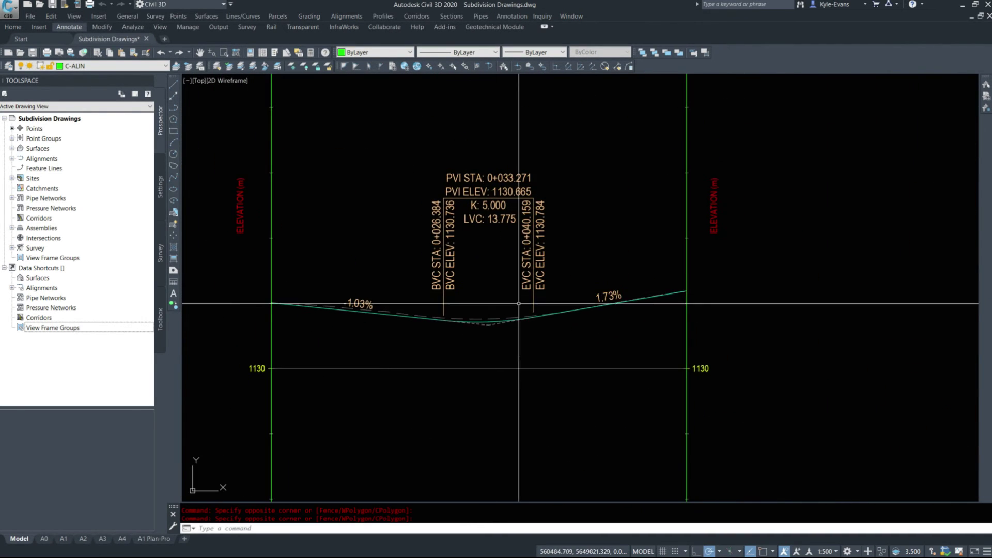
# - Slide the Main Through Road design's sag PVI back along the outgoing tangent to about station 0+142, making the incoming grade -0.50%
pyautogui.scroll(6, 549, 181)
pyautogui.scroll(2, 513, 206)
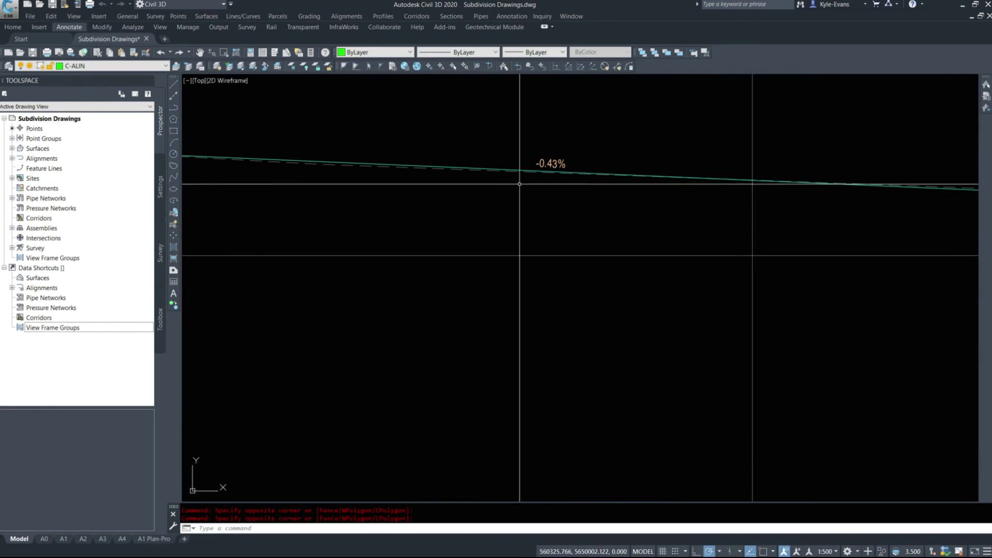
pyautogui.moveTo(771, 192); pyautogui.dragTo(188, 274, button='middle')
pyautogui.click(476, 276)
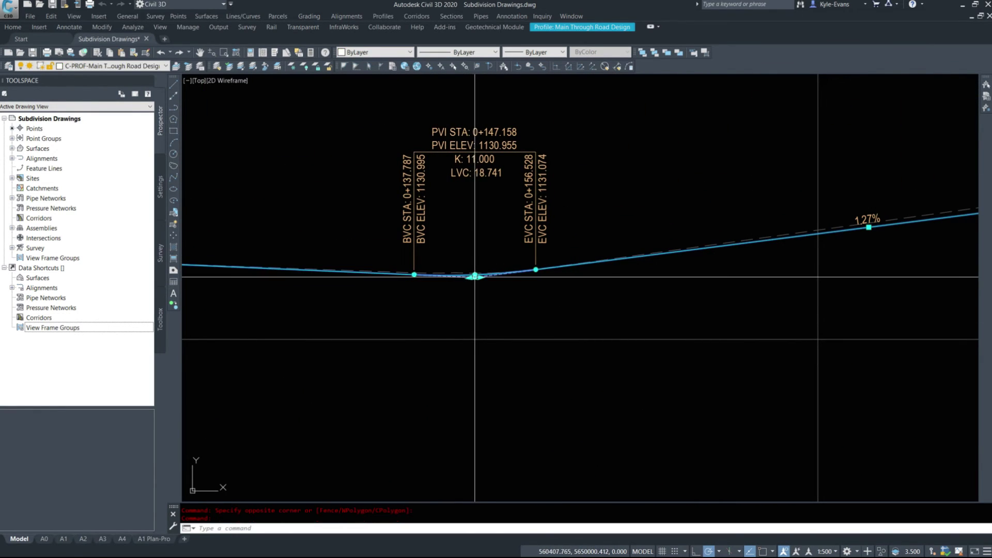
pyautogui.click(443, 283)
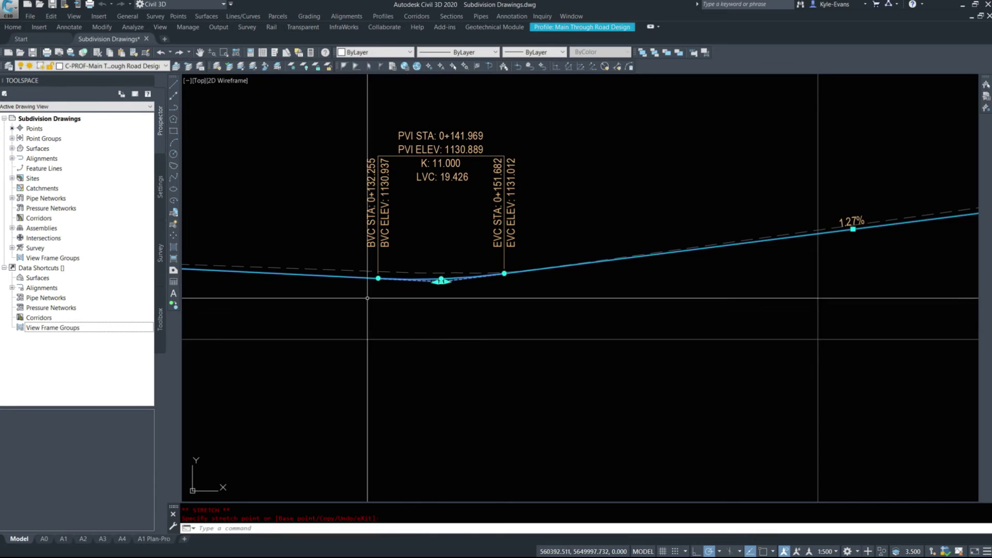
pyautogui.moveTo(368, 283); pyautogui.dragTo(666, 317, button='middle')
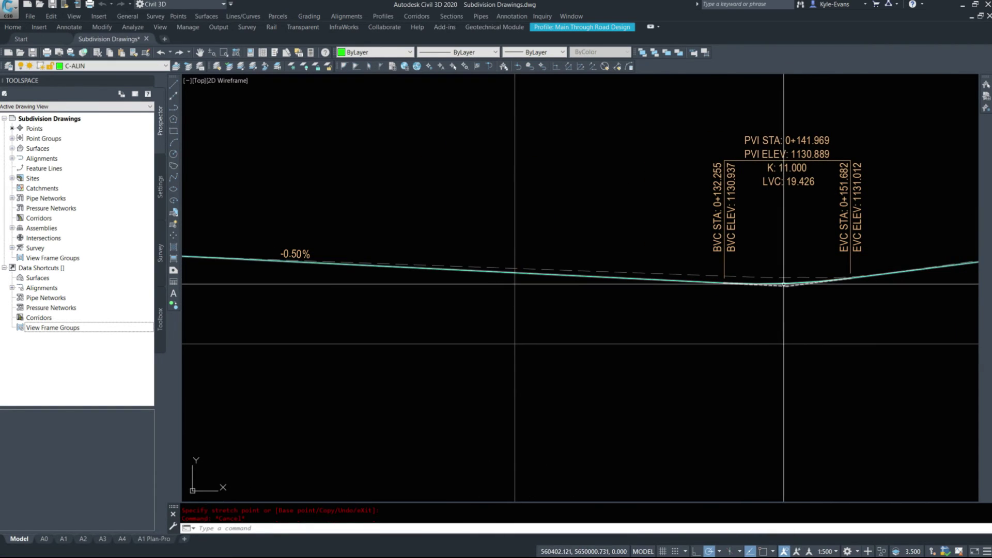
pyautogui.scroll(4, 795, 290)
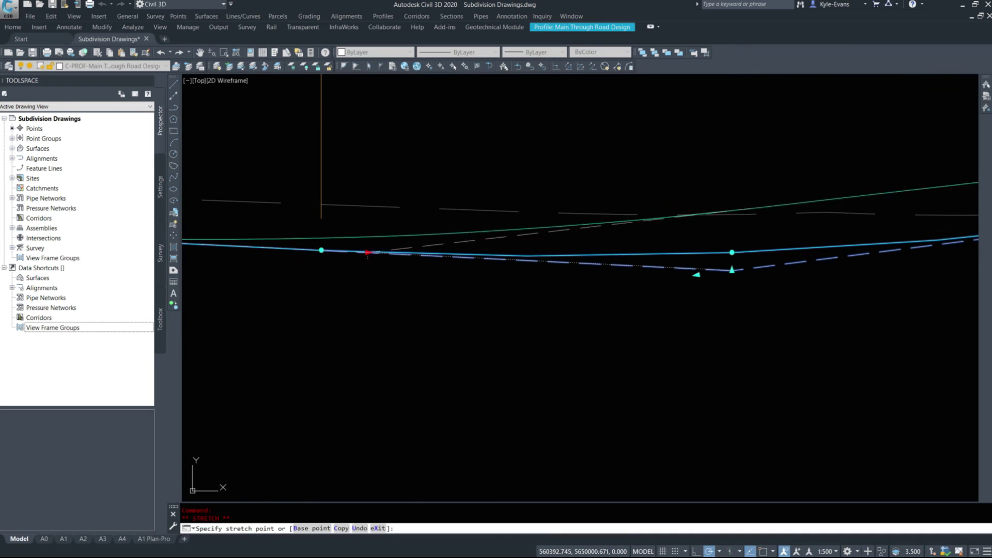
pyautogui.press('Escape')
pyautogui.click(732, 269)
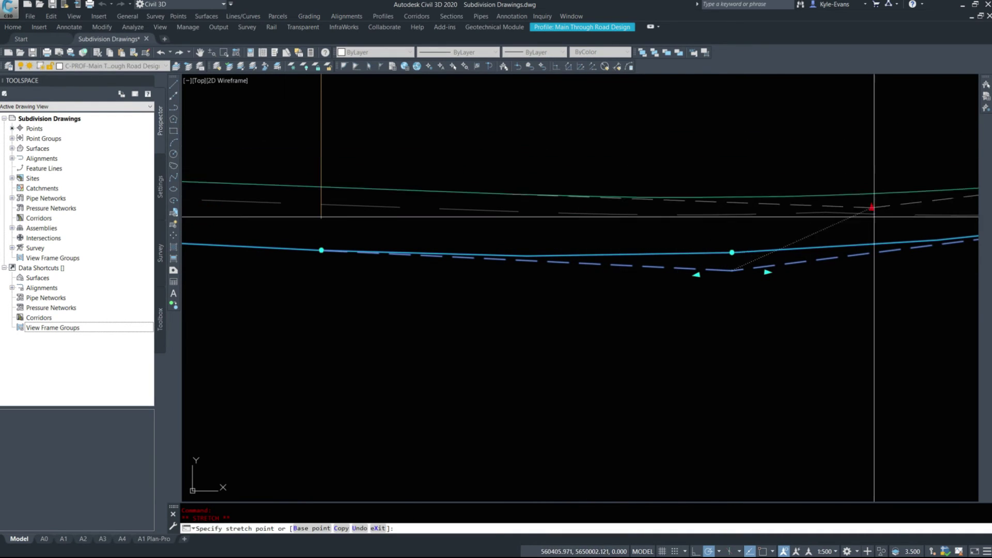
pyautogui.scroll(5, 713, 277)
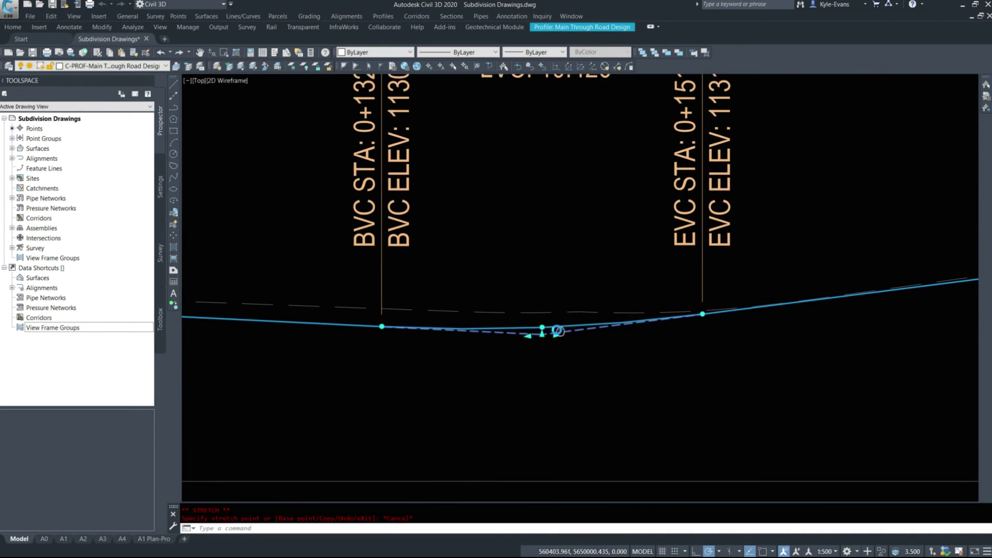
pyautogui.press('Escape')
pyautogui.scroll(-3, 538, 327)
pyautogui.click(540, 292)
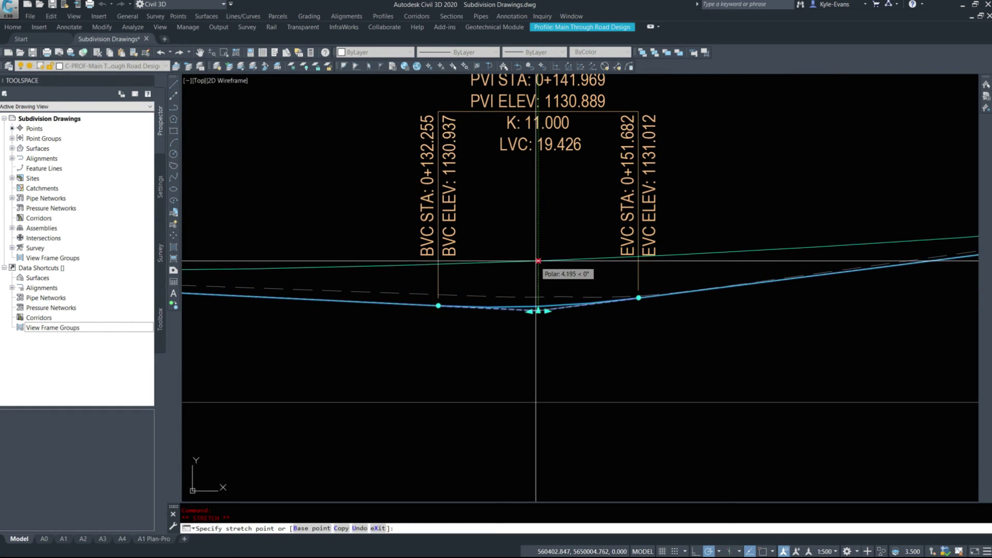
pyautogui.scroll(-4, 542, 217)
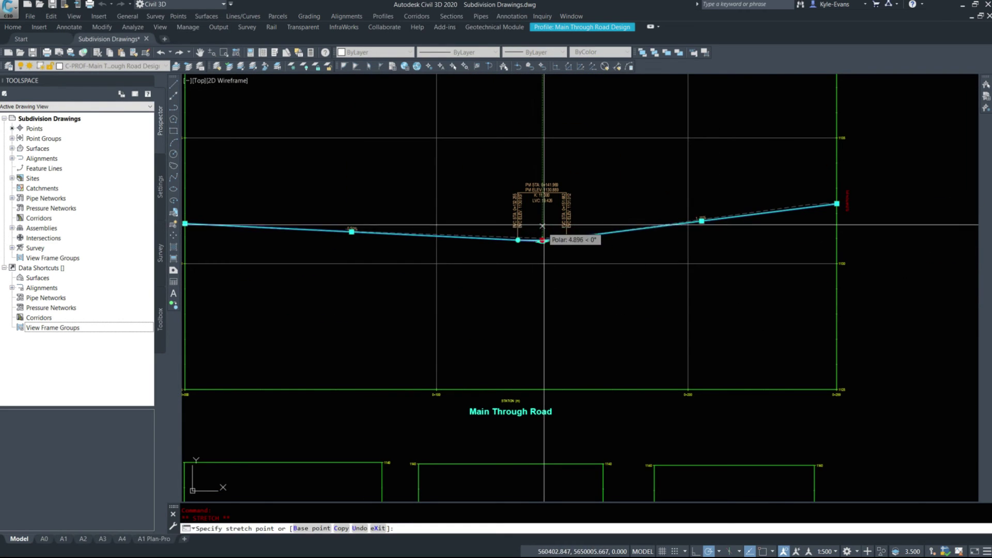
pyautogui.scroll(6, 541, 243)
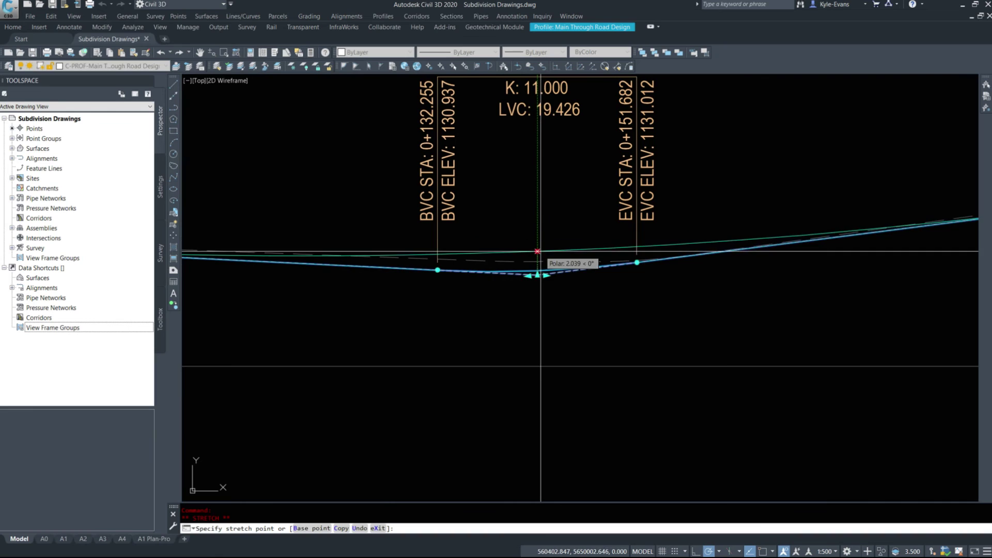
pyautogui.press('Escape')
pyautogui.press('Escape')
# - Stretch the end point of the Main Through Road design's sag curve to a curve length of about 20.1 m, K about 11.4
pyautogui.scroll(-4, 542, 310)
pyautogui.scroll(-5, 543, 323)
pyautogui.scroll(7, 542, 323)
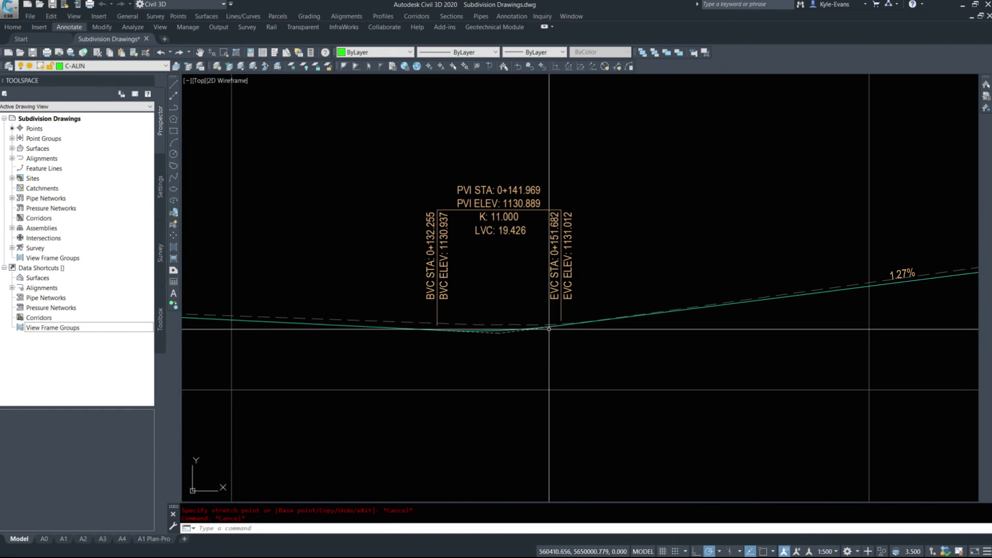
pyautogui.click(542, 326)
pyautogui.click(561, 325)
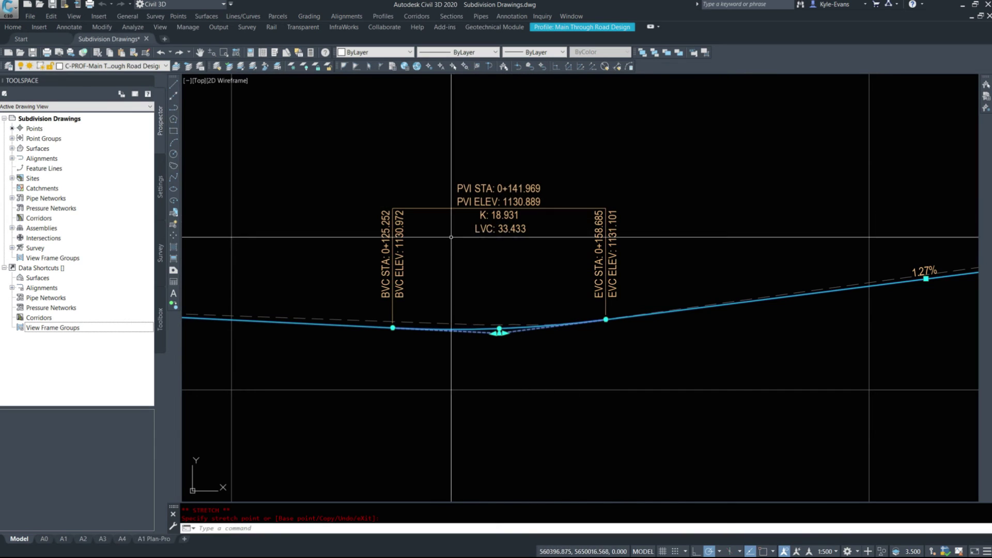
pyautogui.scroll(2, 498, 274)
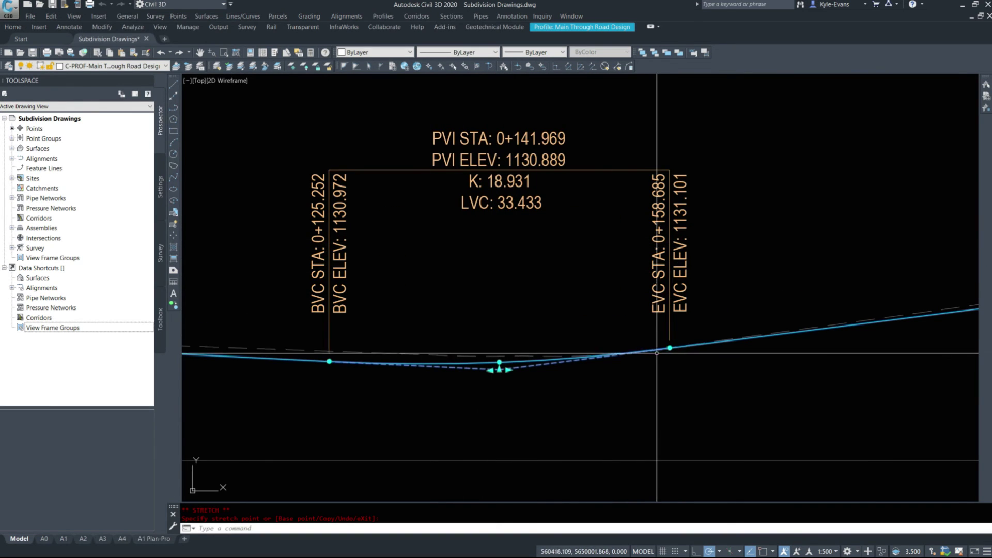
pyautogui.click(601, 354)
pyautogui.press('Escape')
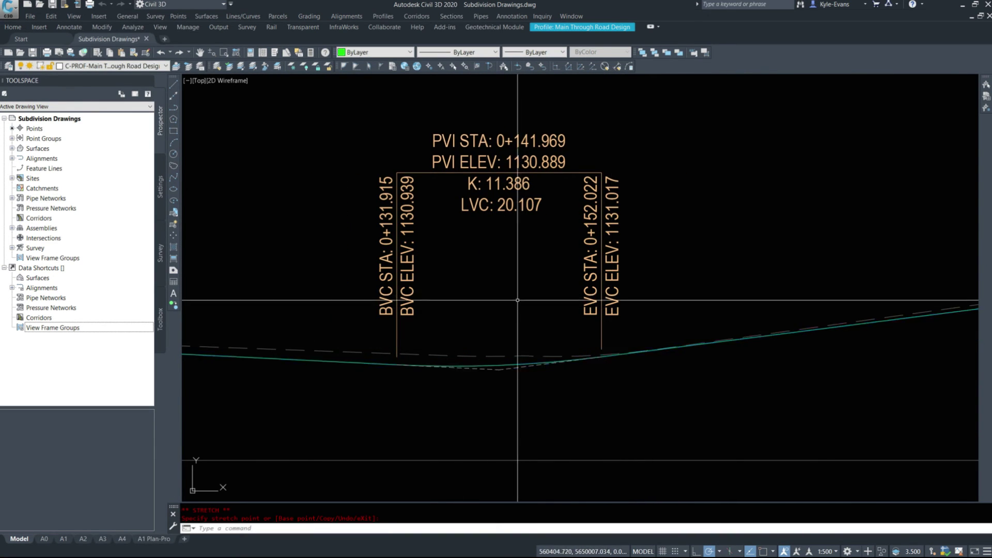
# - Open the Main Through Road design profile for geometry editing and display its table of profile entities
pyautogui.click(511, 365)
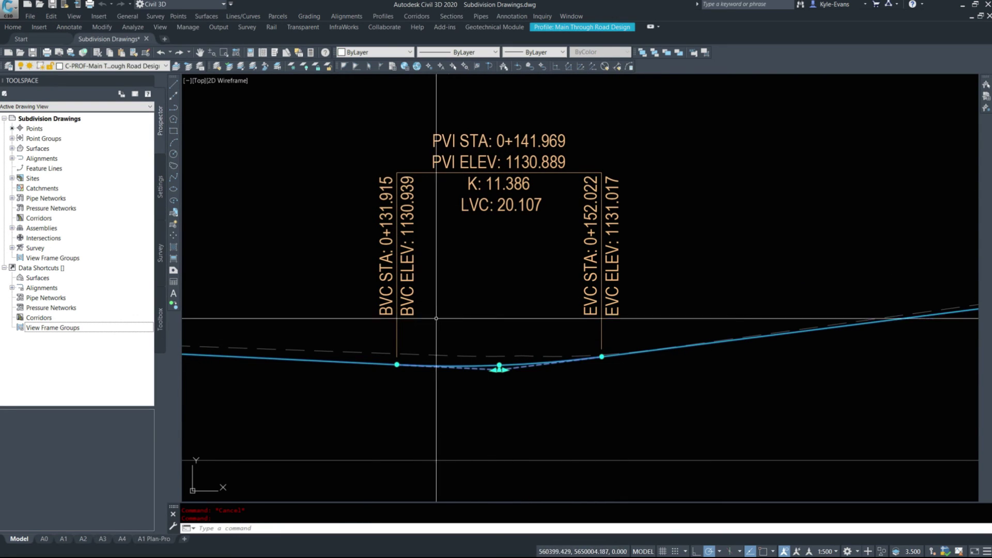
pyautogui.rightClick(468, 312)
pyautogui.click(536, 437)
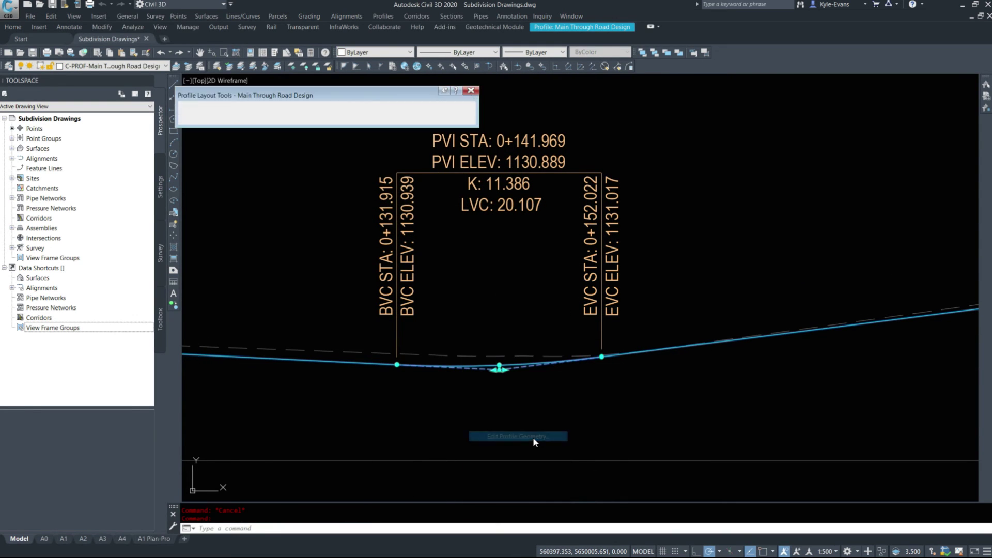
pyautogui.click(441, 108)
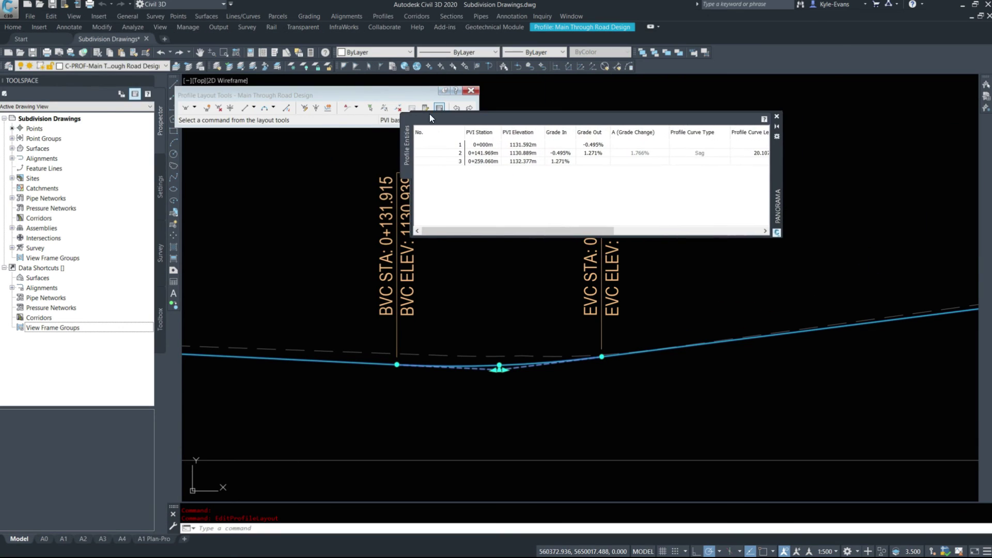
# - Set the K value of the Main Through Road design's sag curve to 11, close the entities table and deselect the profile
pyautogui.click(625, 177)
pyautogui.moveTo(659, 233); pyautogui.dragTo(661, 233)
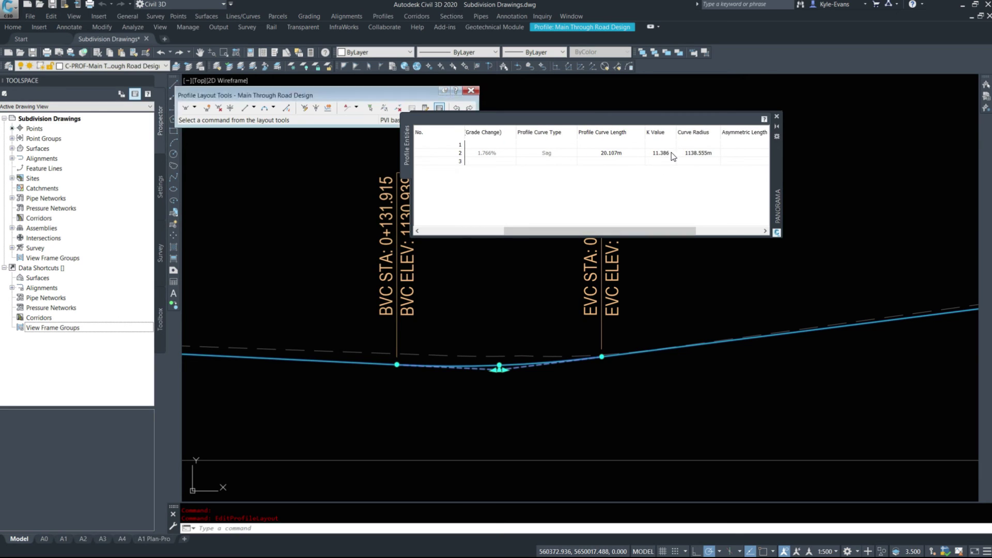
pyautogui.click(665, 155)
pyautogui.write('11')
pyautogui.press('Return')
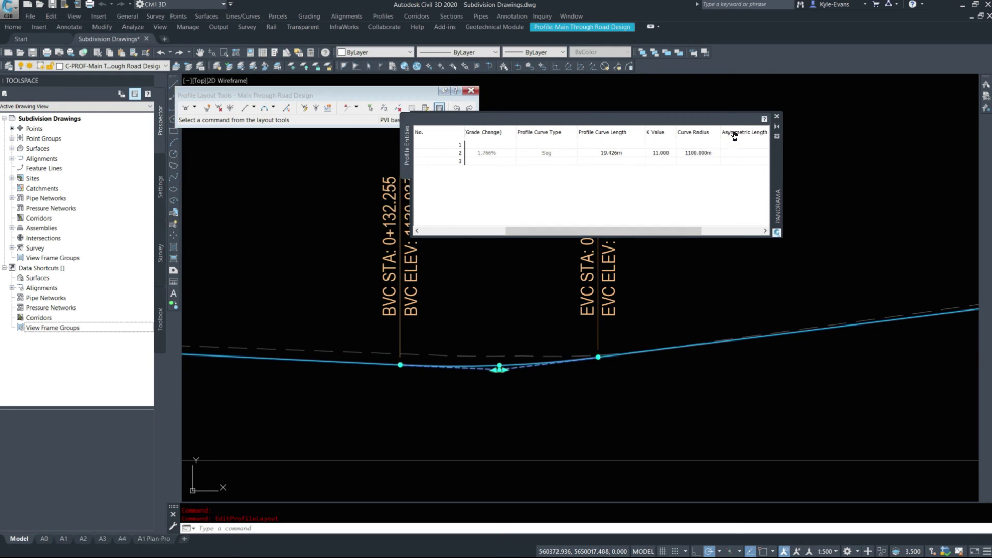
pyautogui.click(777, 117)
pyautogui.scroll(-10, 646, 356)
pyautogui.press('Escape')
# - Examine the subdivision plan, checking the alignments around the outside knuckle near LOT-9 and the cul-de-sac
pyautogui.scroll(-6, 514, 402)
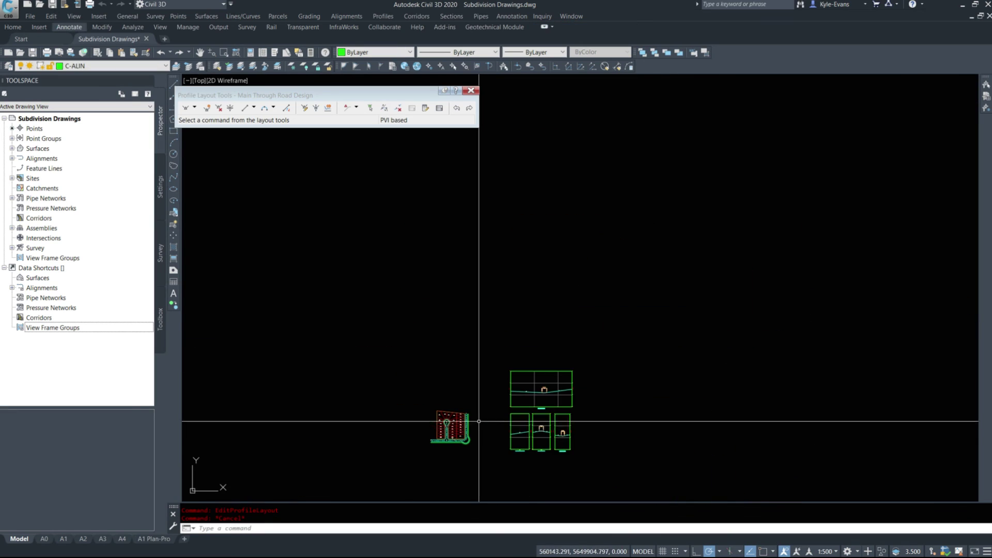
pyautogui.scroll(6, 455, 437)
pyautogui.moveTo(761, 404); pyautogui.dragTo(483, 367, button='middle')
pyautogui.moveTo(279, 346); pyautogui.dragTo(474, 357, button='middle')
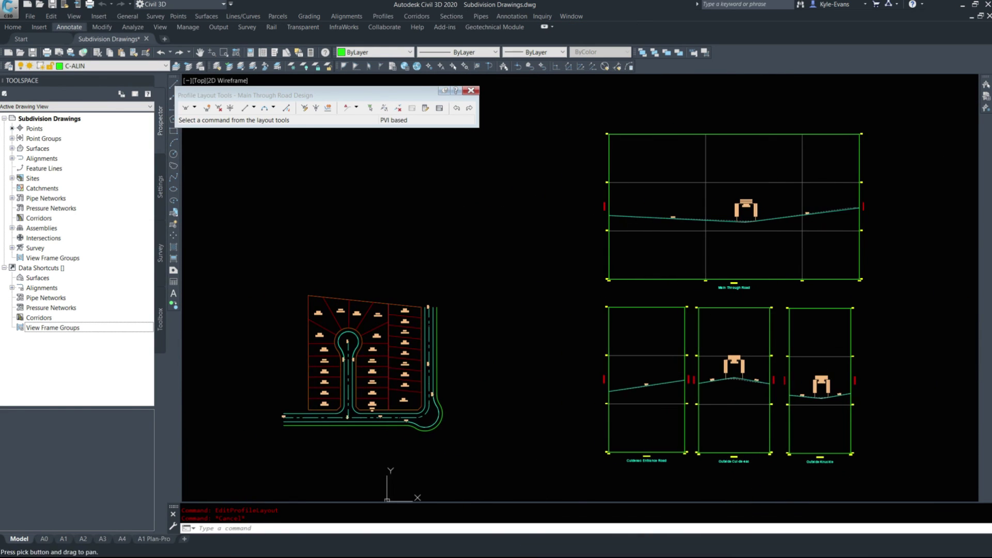
pyautogui.scroll(4, 400, 431)
pyautogui.scroll(4, 487, 388)
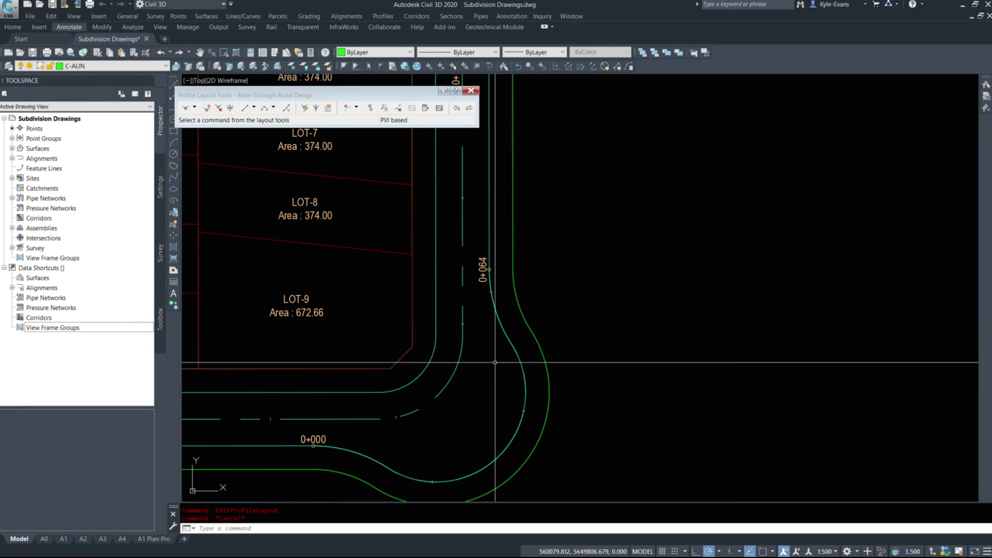
pyautogui.click(502, 324)
pyautogui.scroll(-4, 581, 335)
pyautogui.scroll(-5, 559, 331)
pyautogui.press('Escape')
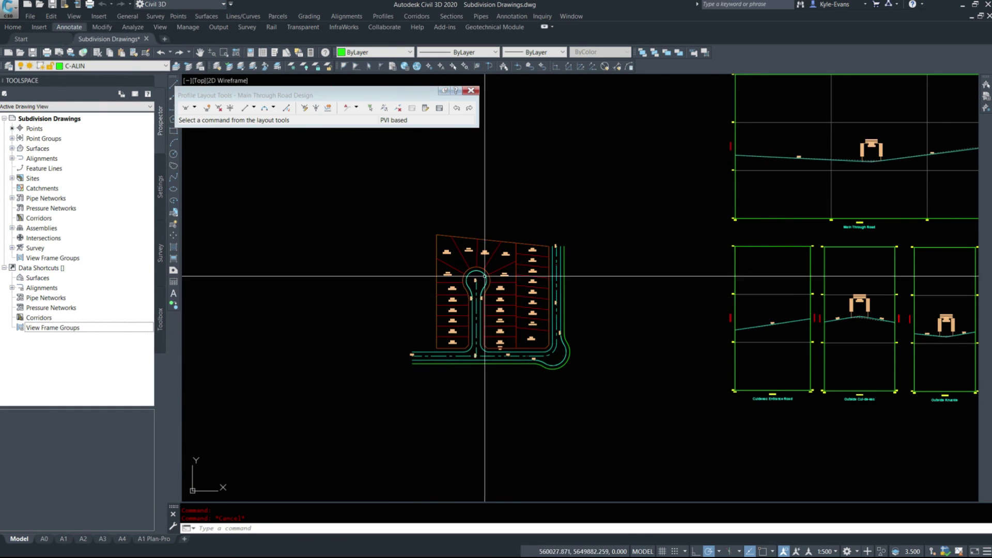
# - Review the design profiles and labels in the Main Through Road, Culdesac Entrance Road, Outside Cul-de-sac and Outside Knuckle profile views
pyautogui.moveTo(807, 336); pyautogui.dragTo(559, 393, button='middle')
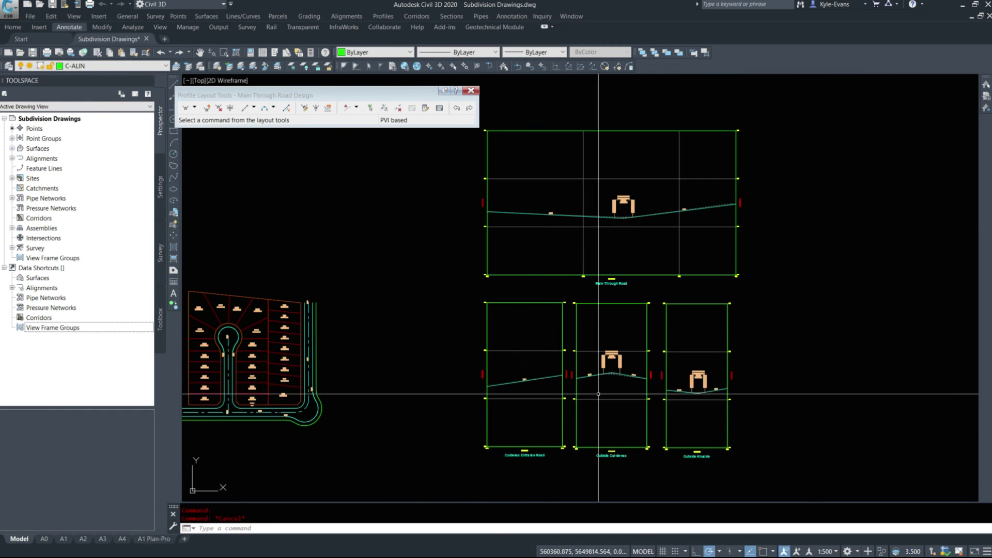
pyautogui.scroll(4, 532, 223)
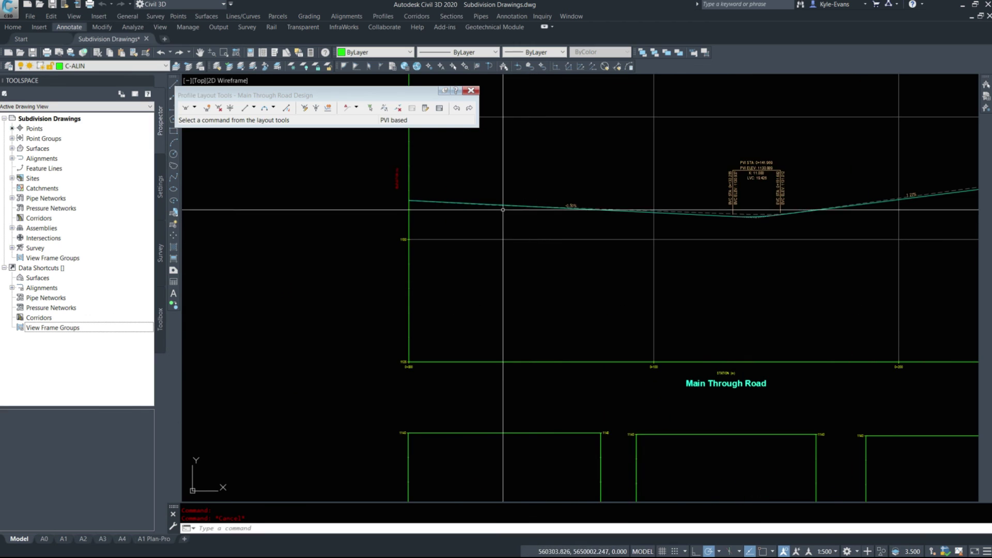
pyautogui.scroll(-6, 831, 339)
pyautogui.scroll(6, 838, 315)
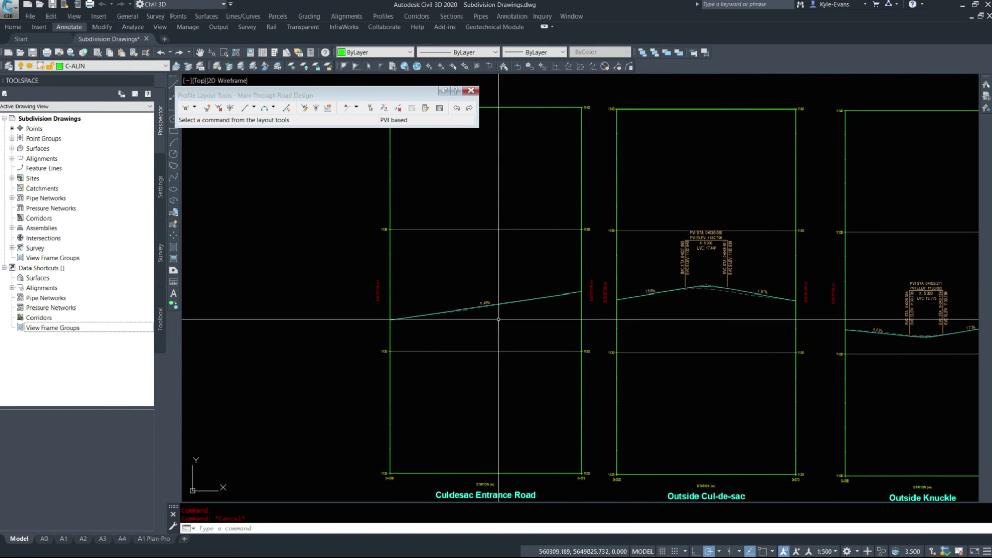
pyautogui.moveTo(859, 337)
pyautogui.mouseDown(button='middle')
pyautogui.moveTo(534, 297)
pyautogui.moveTo(543, 298)
pyautogui.mouseUp(button='middle')
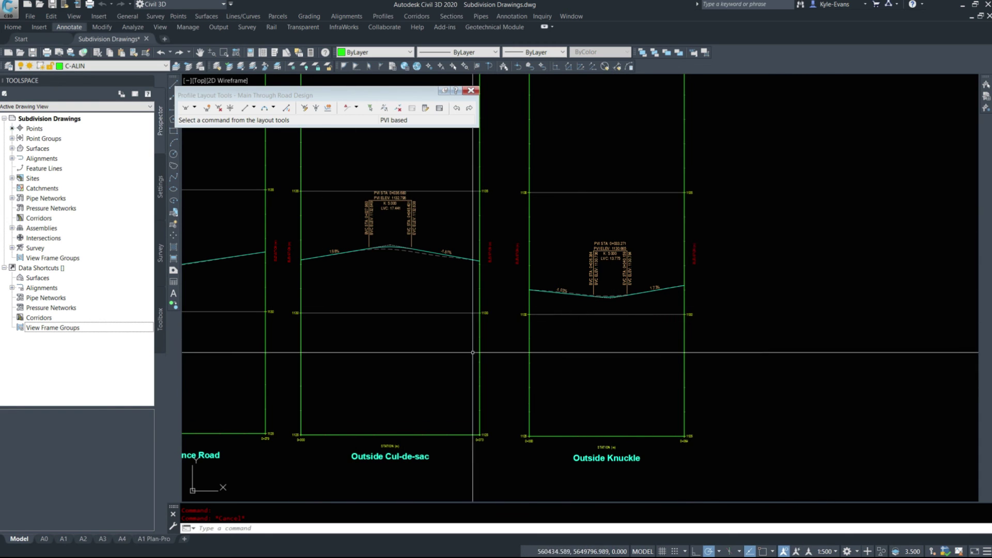
pyautogui.scroll(-4, 569, 277)
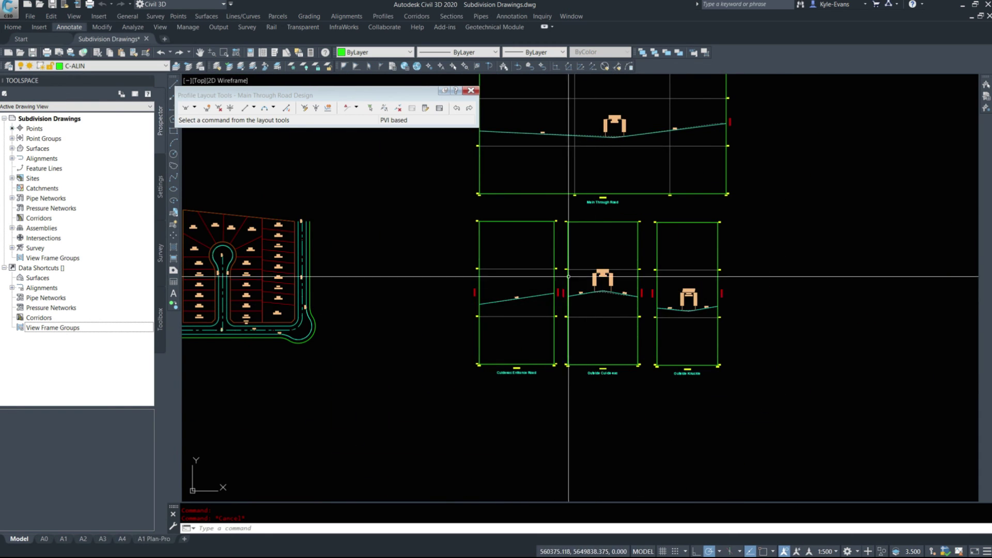